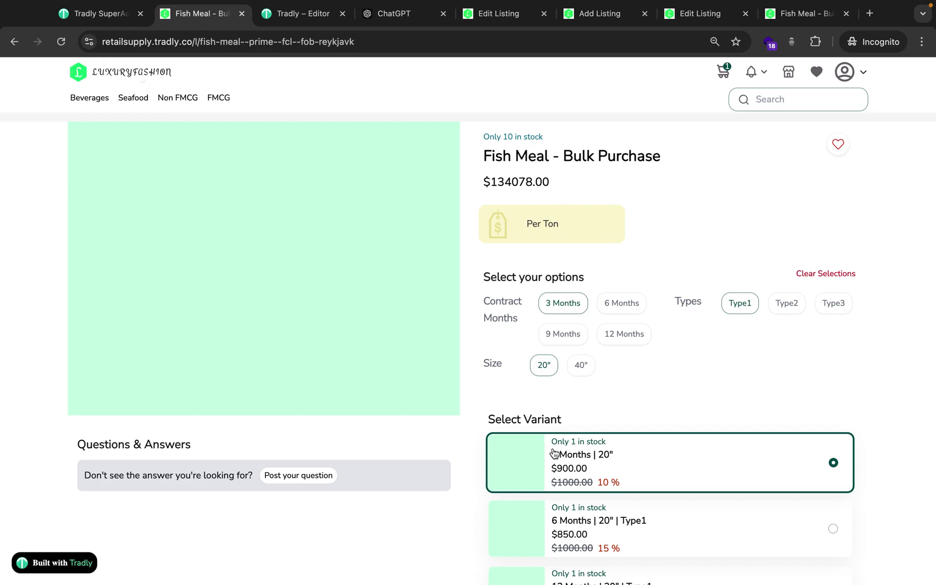
Examine the Fish Meal - Bulk Purchase page's contract, type and size options along with its priced variants
scroll(553, 454, down, 1)
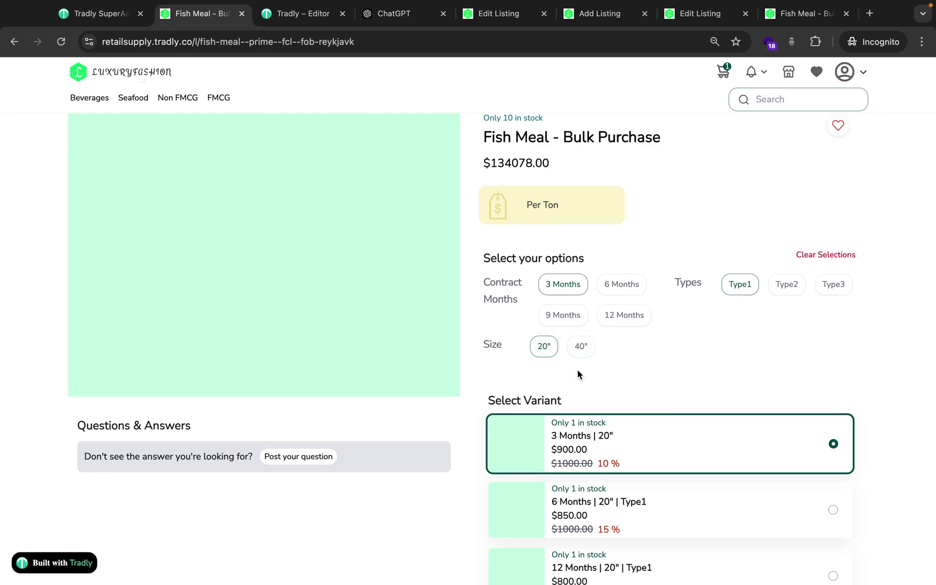
scroll(579, 372, down, 1)
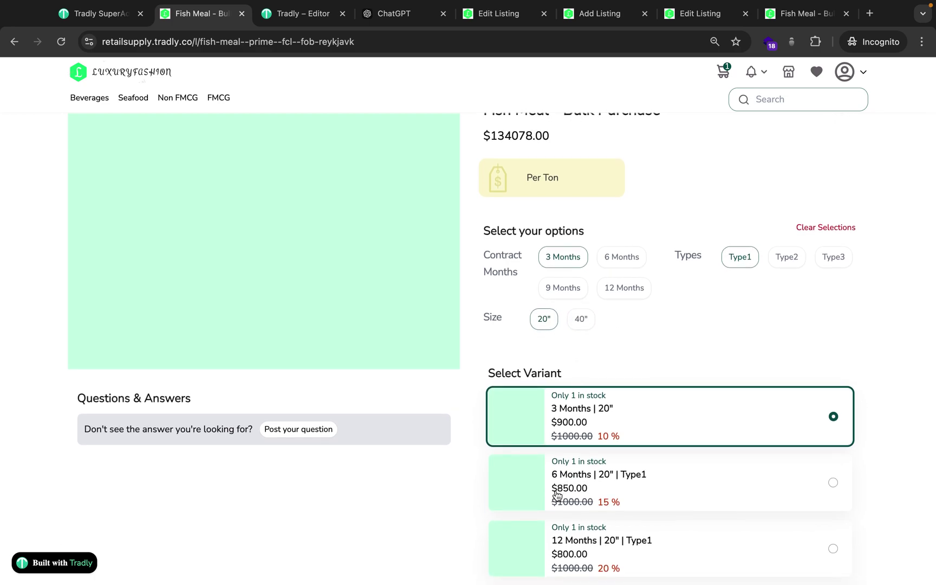
scroll(596, 482, up, 1)
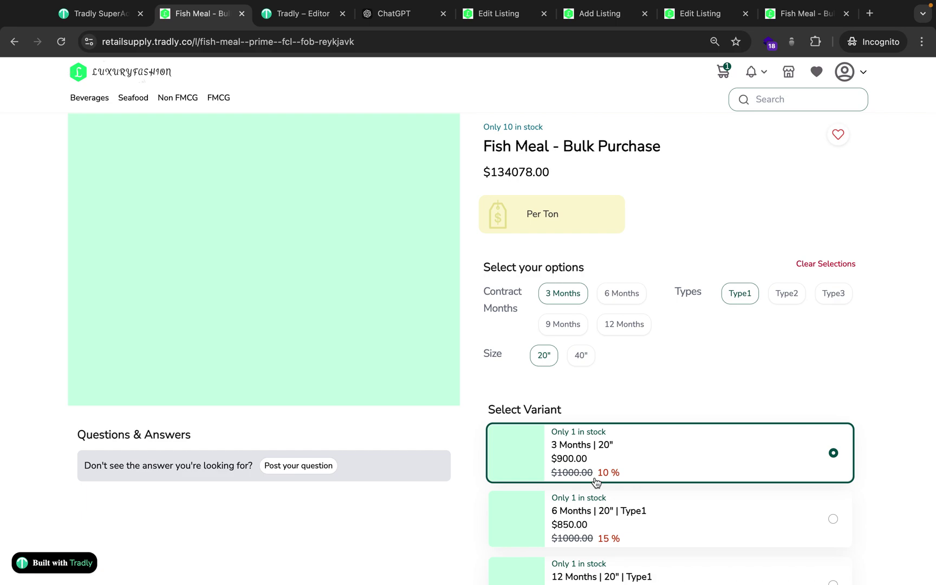
scroll(596, 482, down, 1)
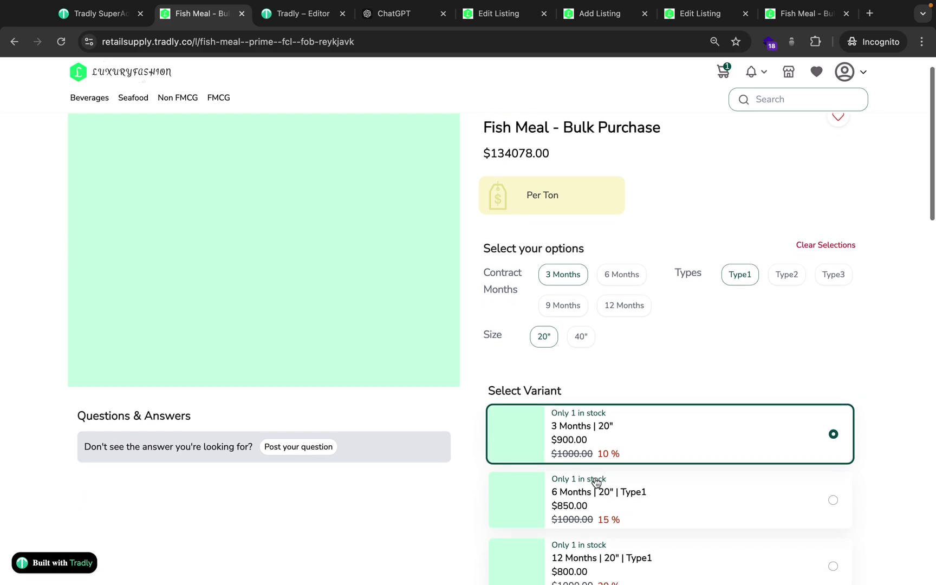
scroll(596, 482, down, 1)
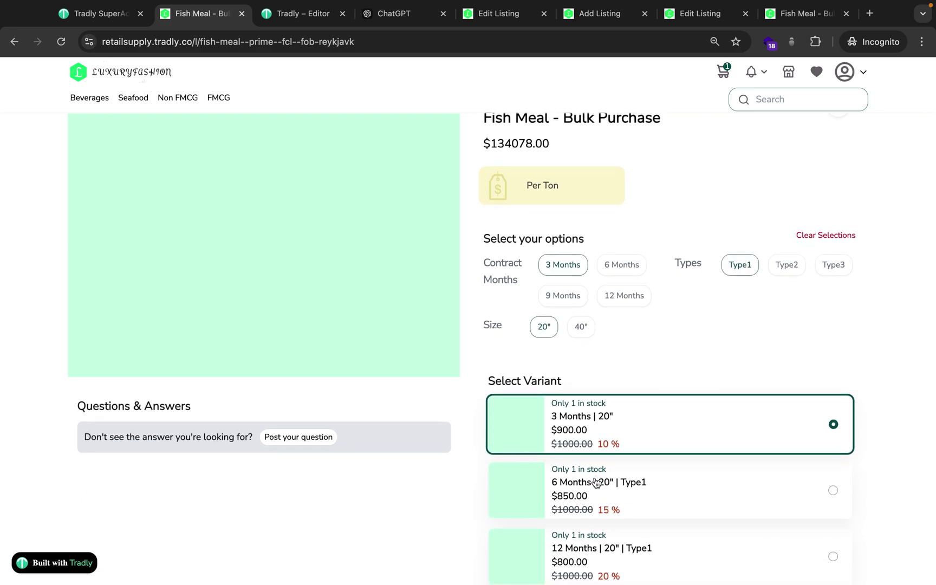
scroll(596, 482, up, 1)
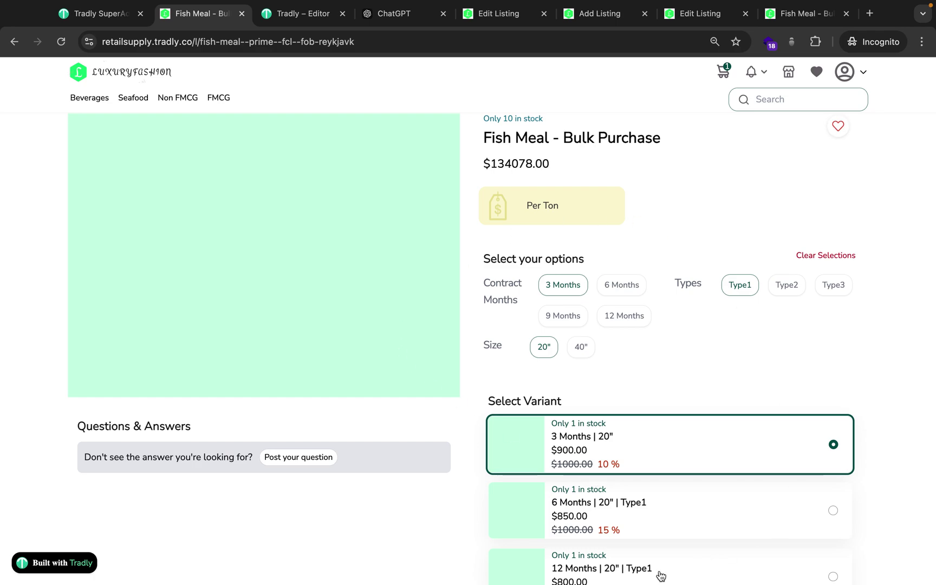
scroll(658, 570, down, 1)
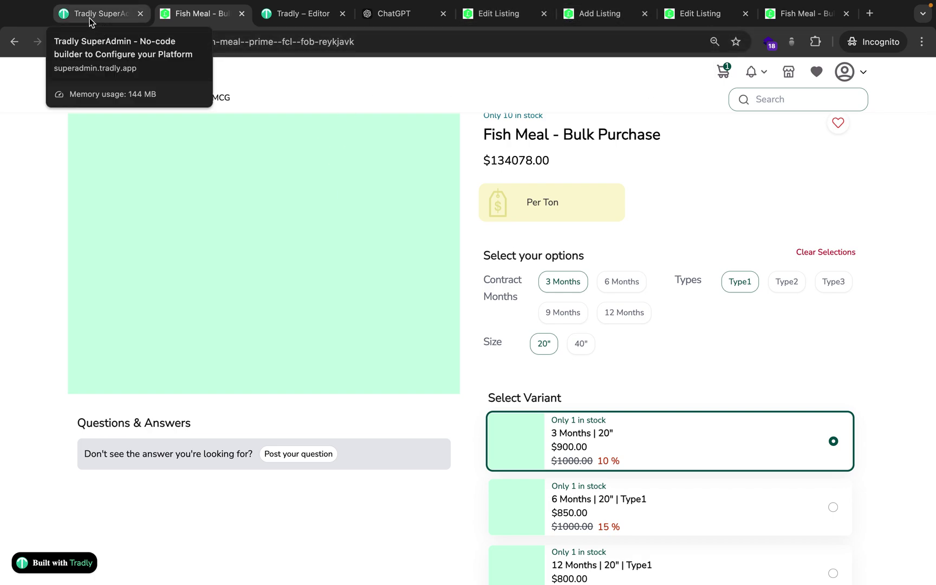
scroll(622, 405, up, 1)
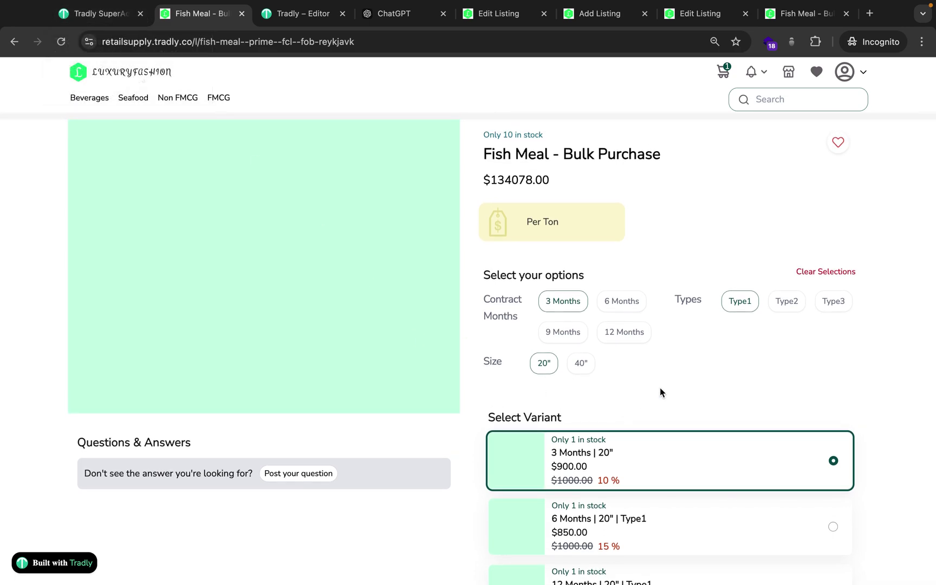
Choose the 12 Months contract option for the fish meal product
click(564, 299)
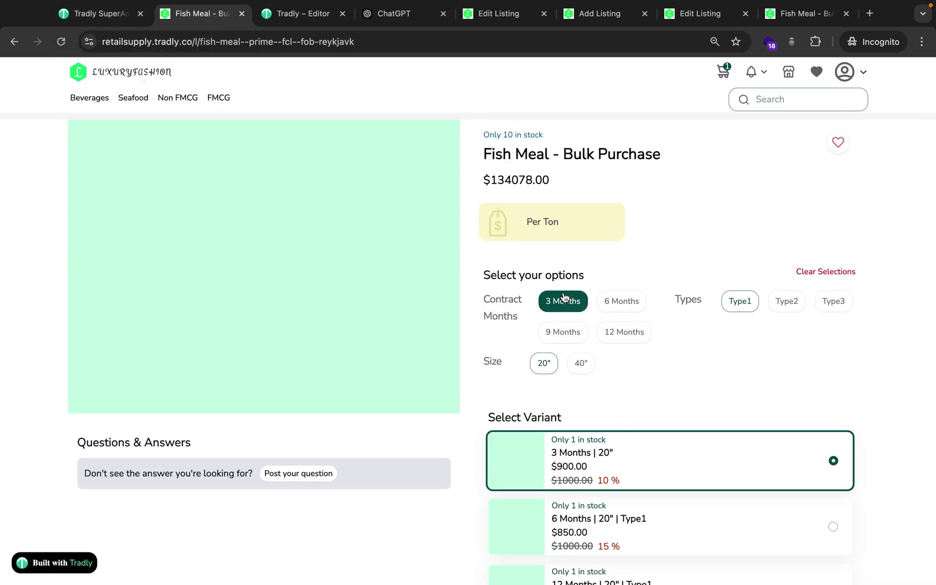
click(613, 336)
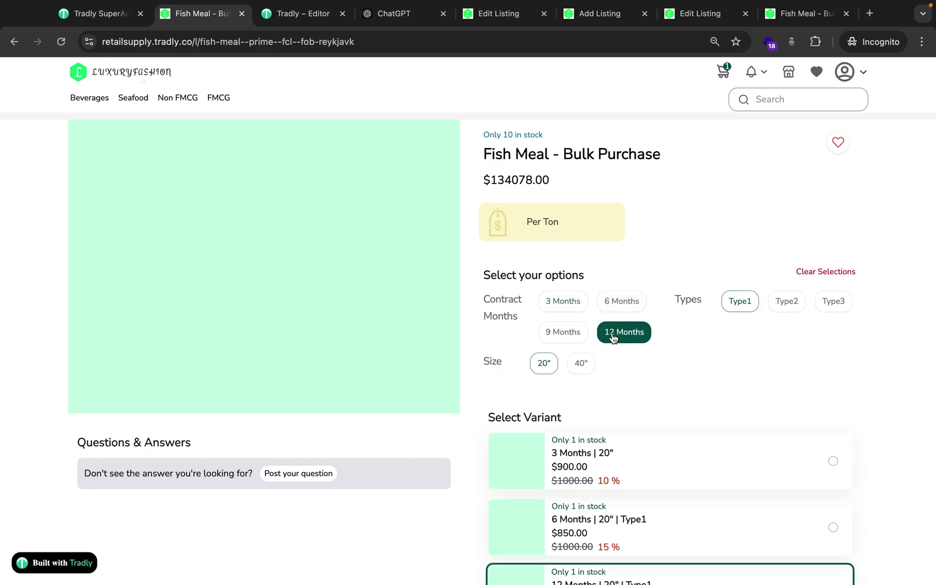
scroll(613, 337, down, 2)
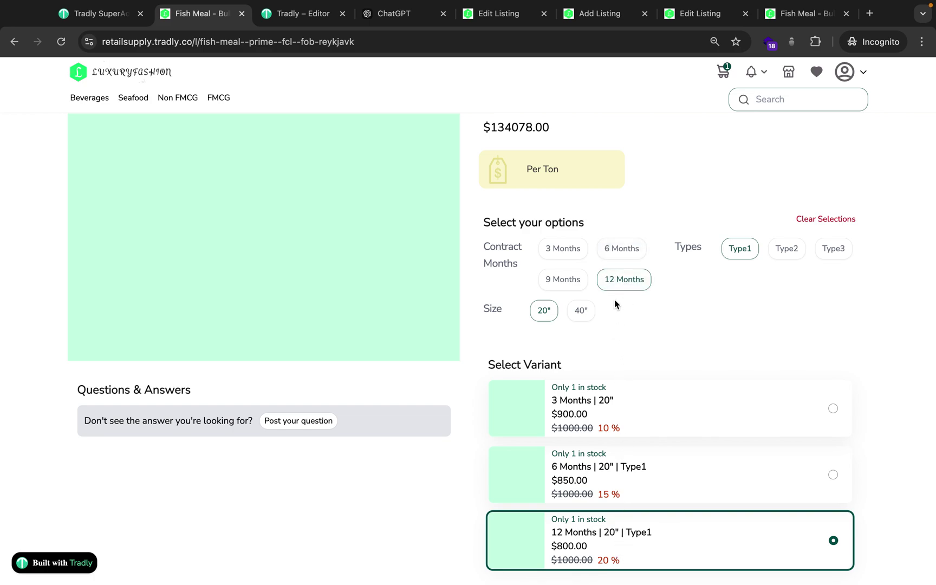
click(627, 279)
Try the Type2 option and the 40" size with the 12 Months contract, returning to Type1 and 20" each time
click(784, 254)
scroll(769, 449, down, 1)
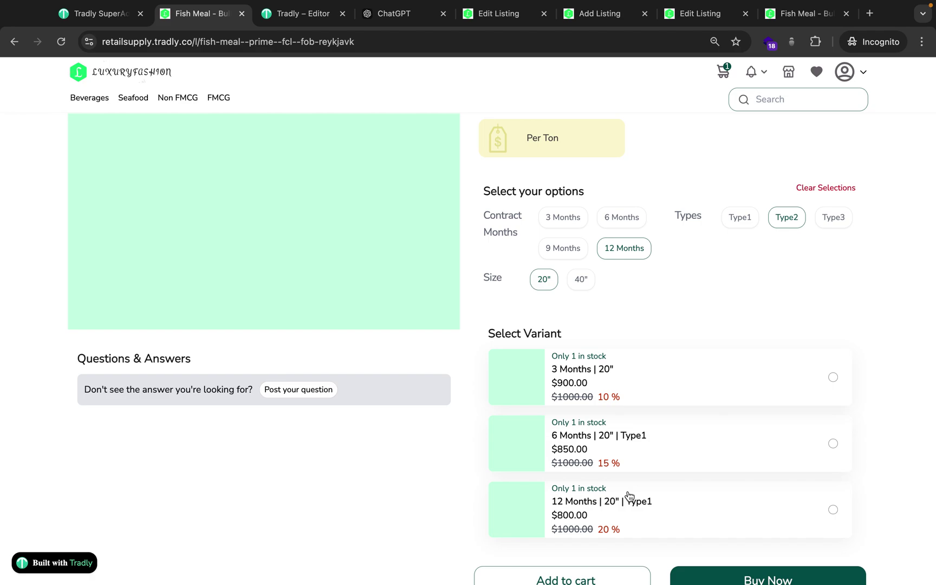
click(735, 222)
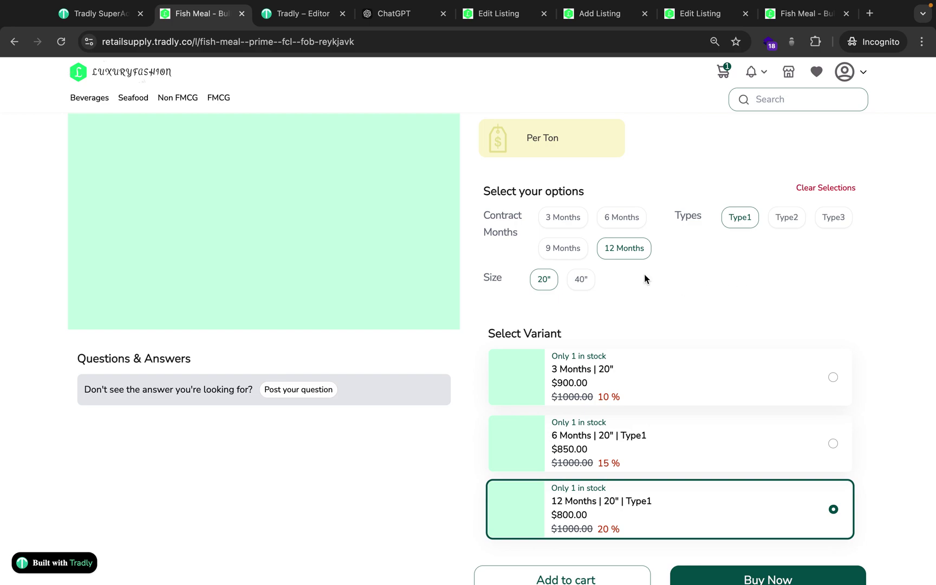
click(784, 220)
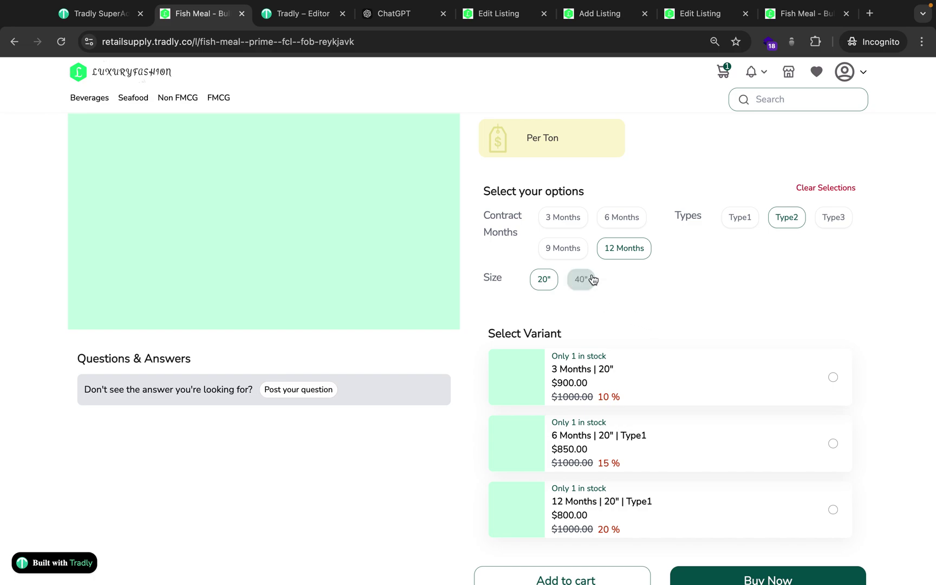
click(739, 219)
click(584, 288)
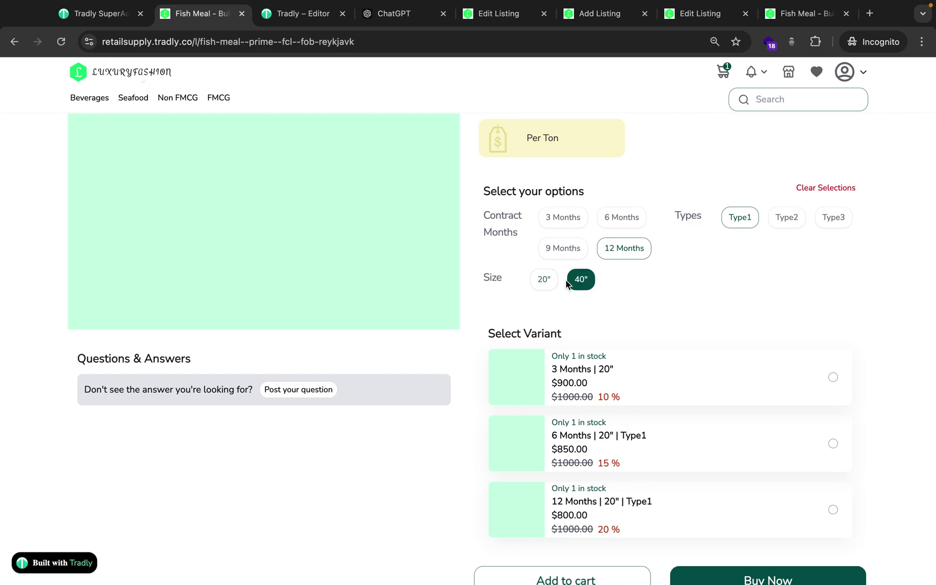
click(547, 281)
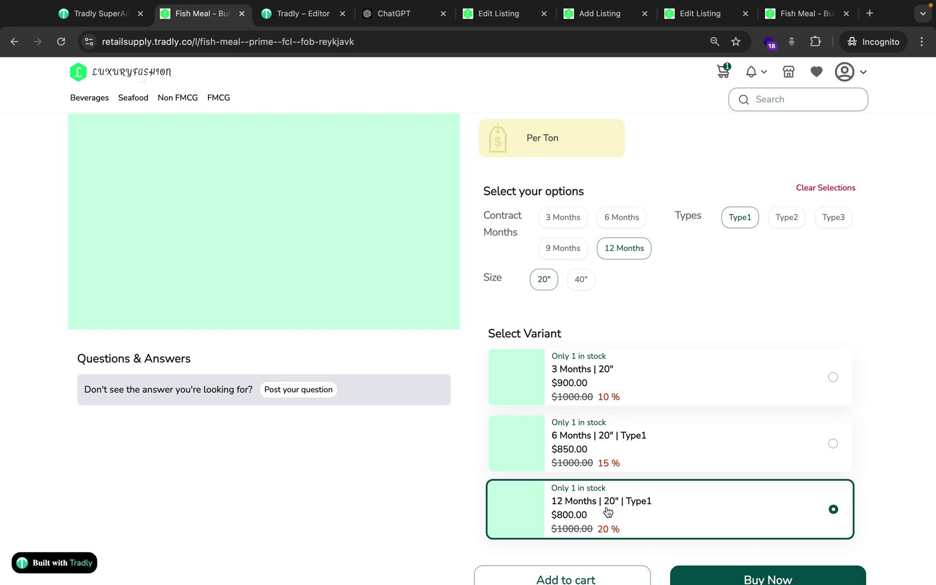
Switch to the fish meal listing's edit page at its variant list and place its browser tab beside the product page's tab
click(499, 17)
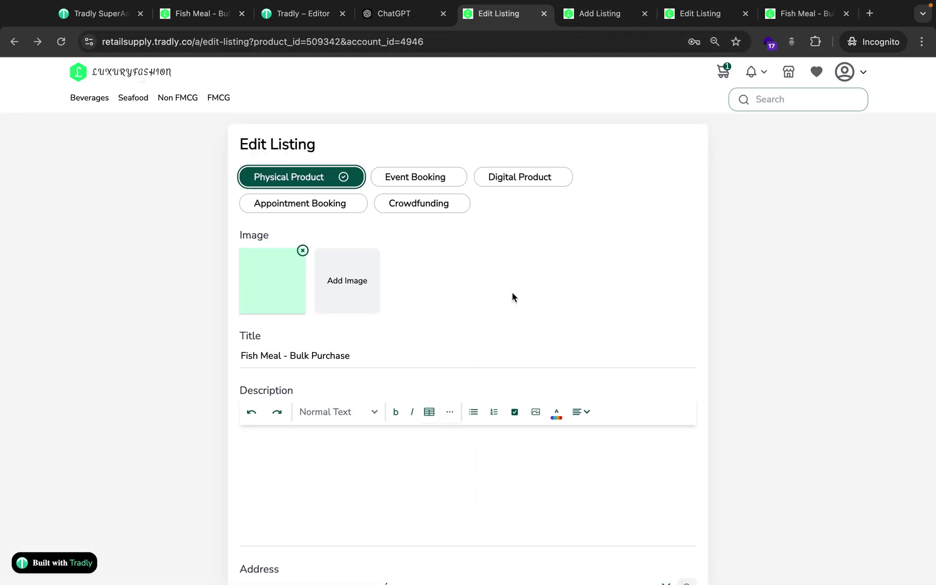
scroll(512, 292, down, 7)
scroll(469, 359, down, 6)
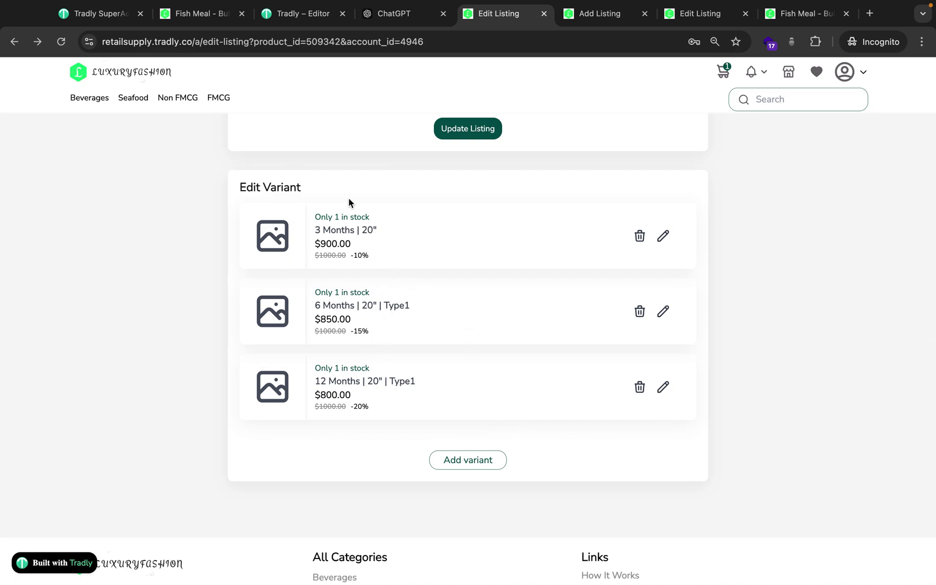
click(479, 21)
drag(479, 22, 293, 16)
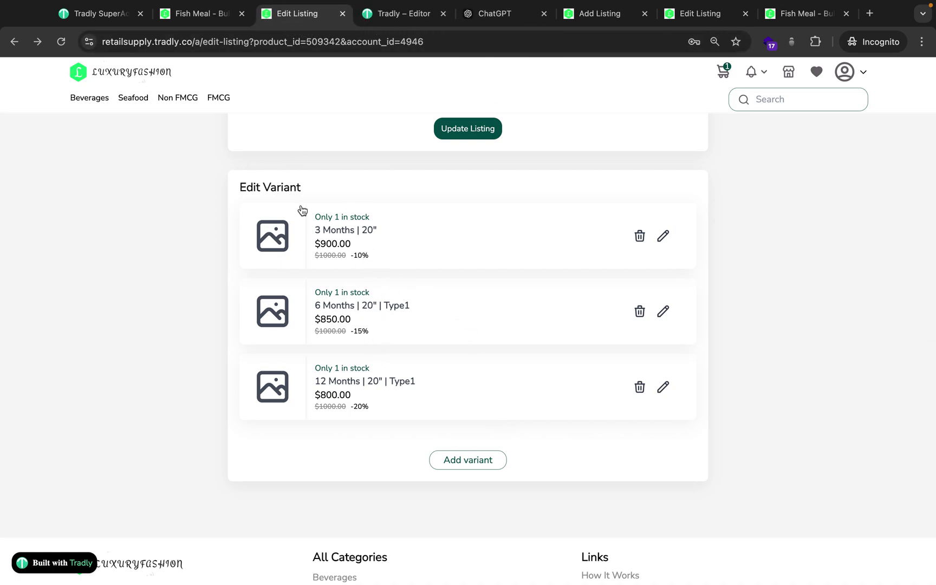
click(209, 16)
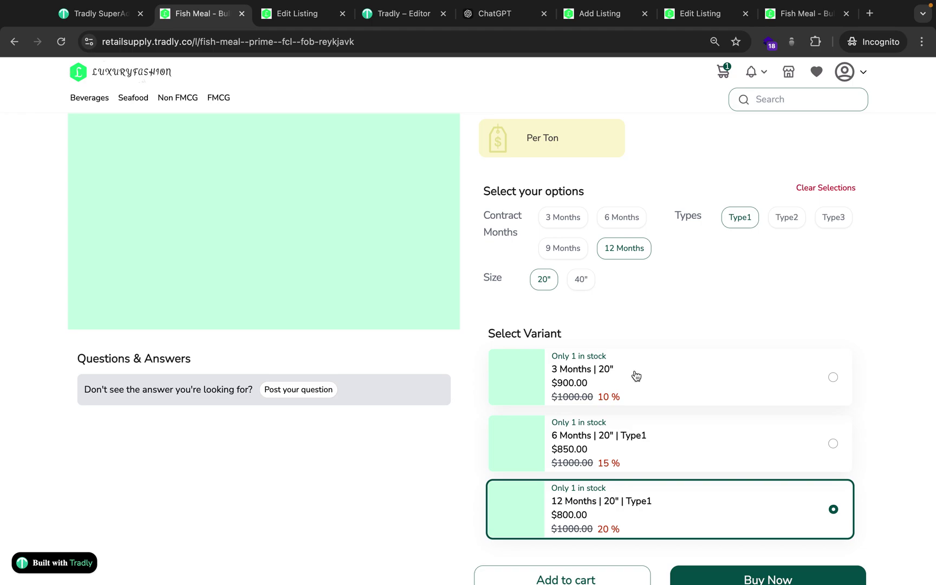
click(300, 25)
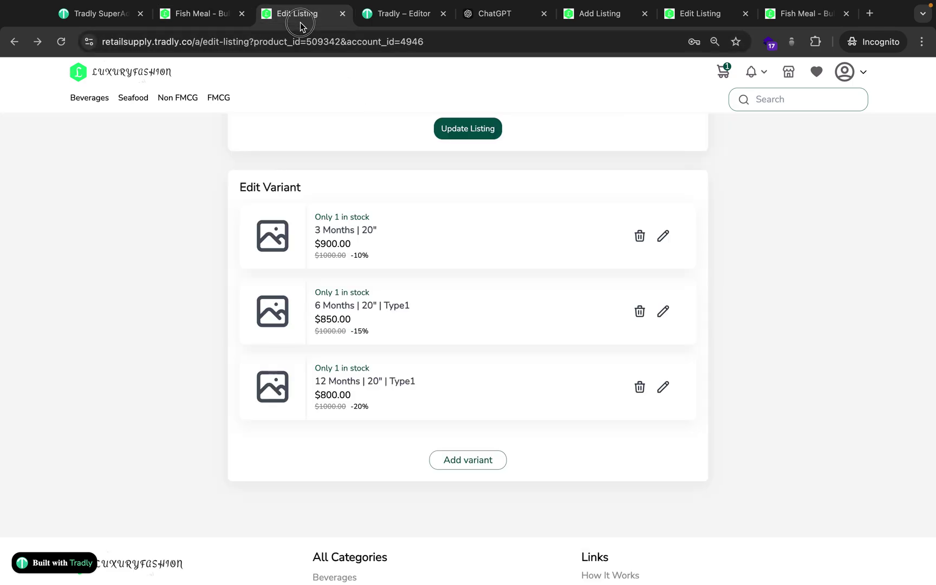
Rename the 3-month variant as 3 Months | 20" | Type1 and save the updated variant
click(664, 237)
scroll(623, 424, down, 5)
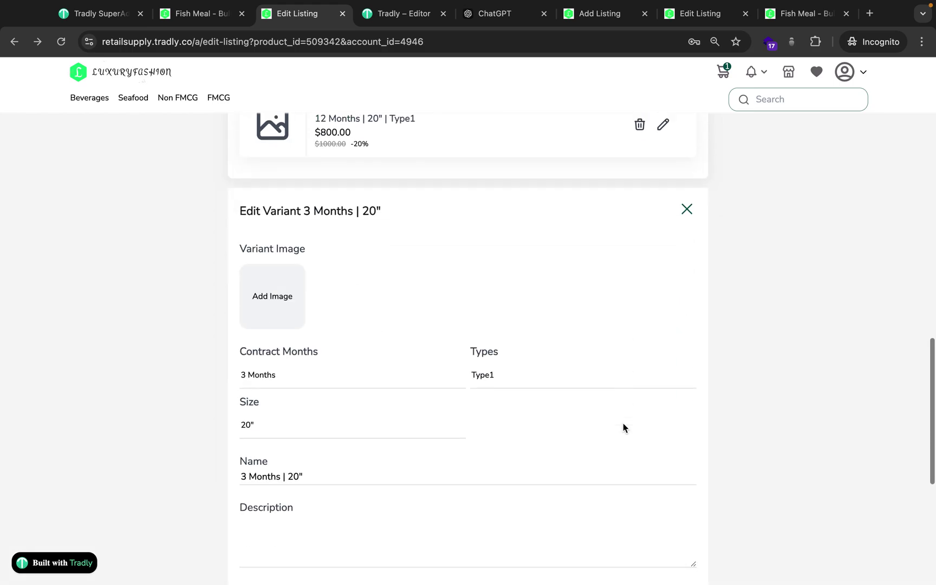
scroll(622, 426, up, 4)
scroll(537, 476, down, 5)
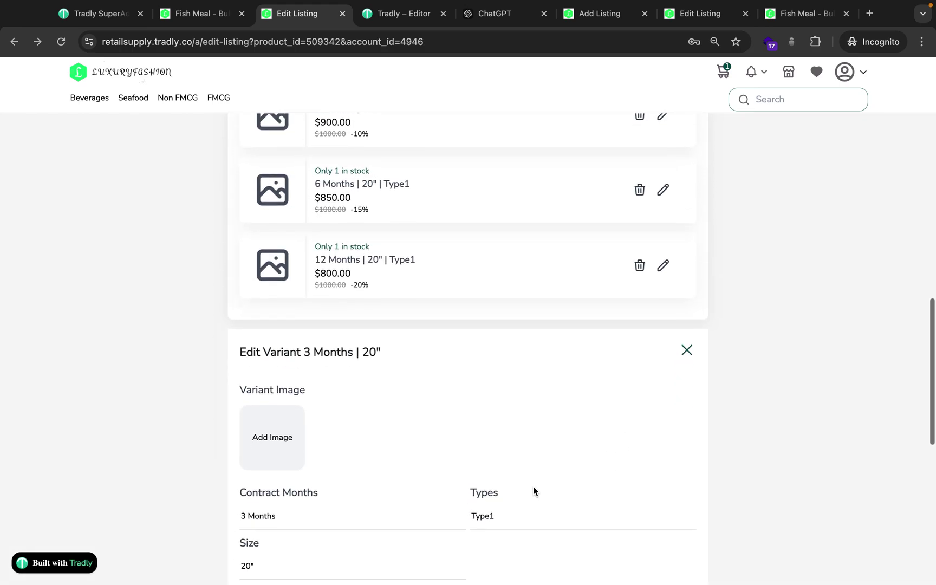
click(358, 421)
text(| 20" |)
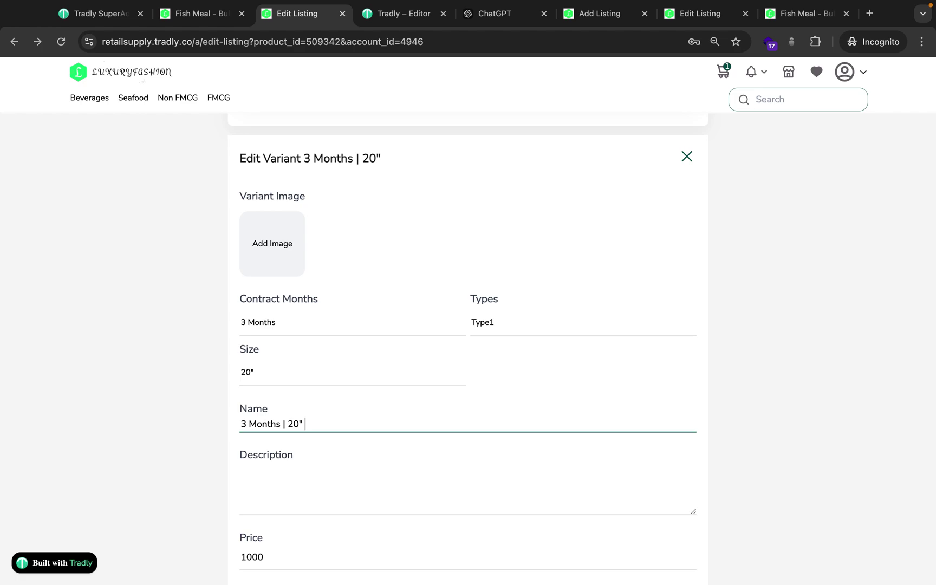
text(Type1)
scroll(464, 491, down, 3)
click(654, 425)
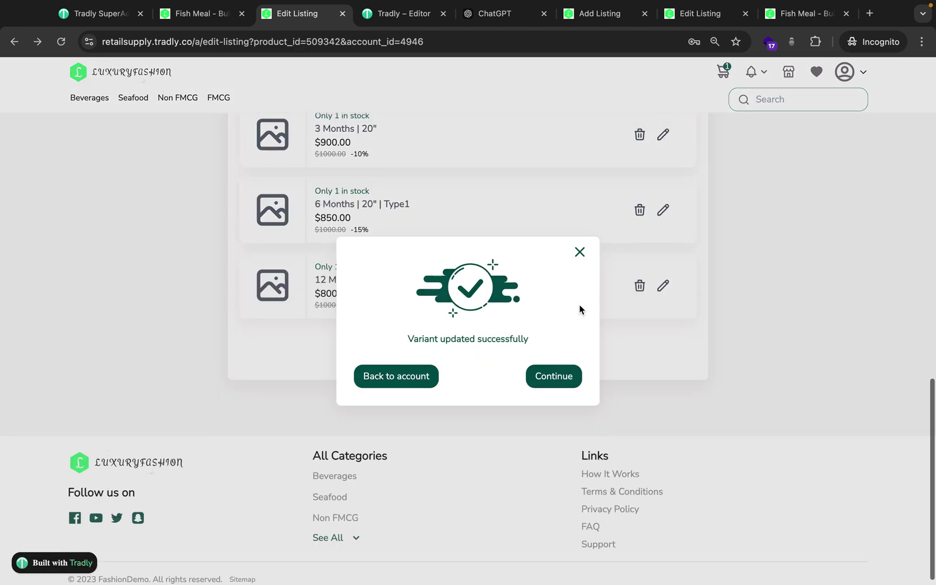
click(579, 251)
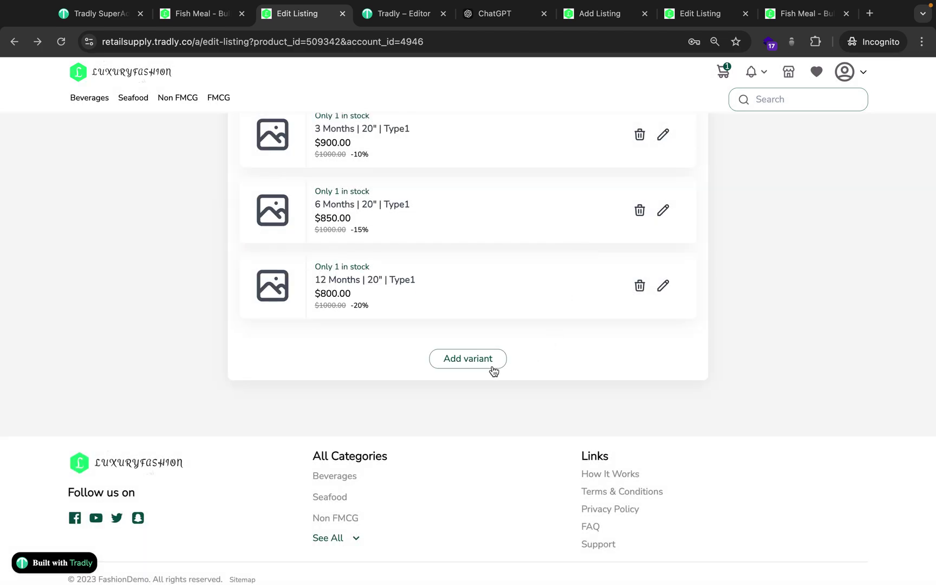
Add a new variant with Contract Months 3 Months, Types Type2 and Size 40"
click(468, 358)
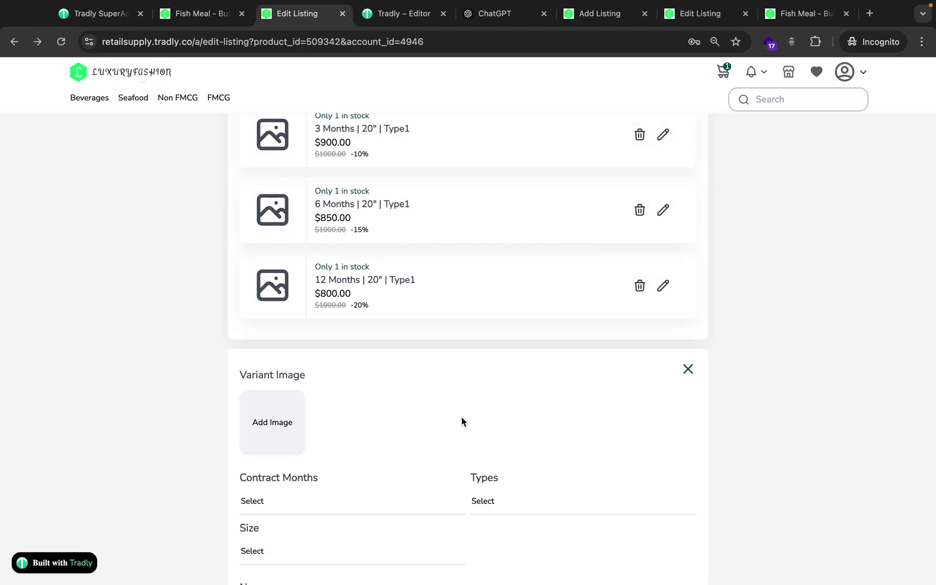
click(196, 13)
click(791, 217)
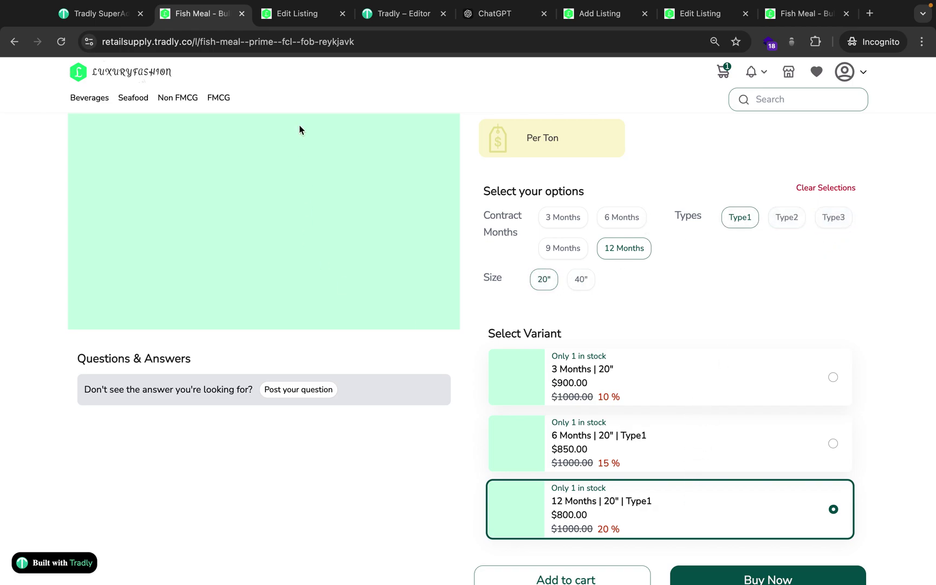
click(299, 16)
scroll(386, 386, down, 3)
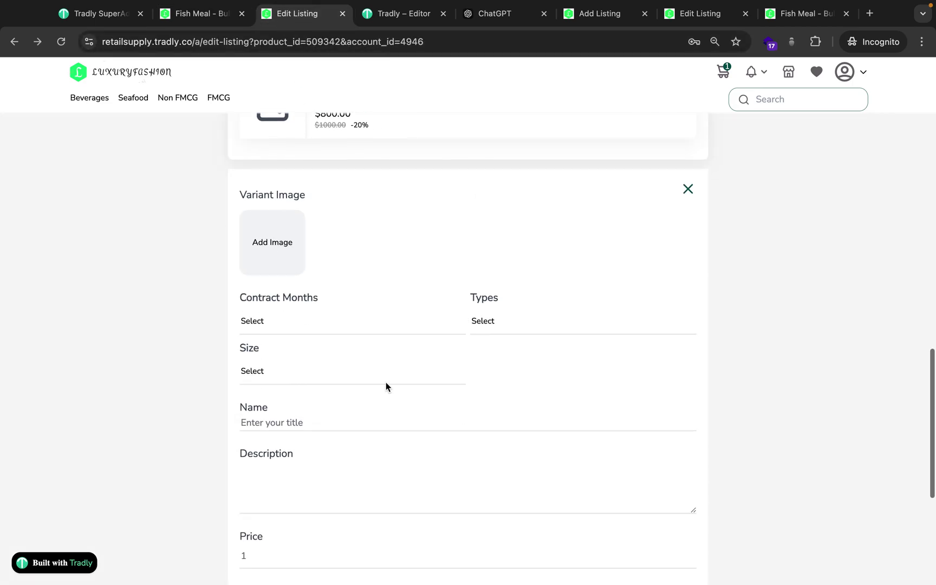
click(275, 322)
click(290, 354)
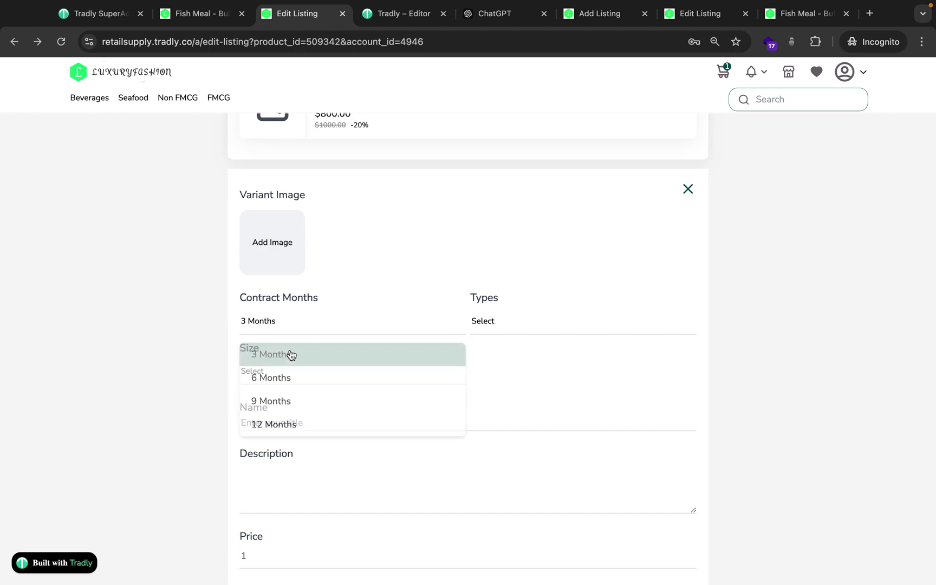
click(502, 331)
click(508, 377)
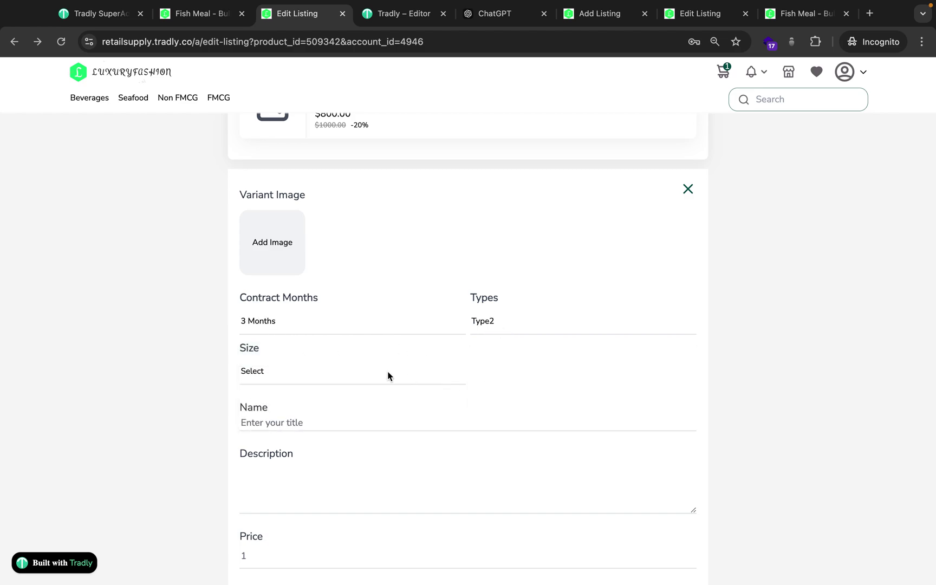
click(353, 369)
click(295, 427)
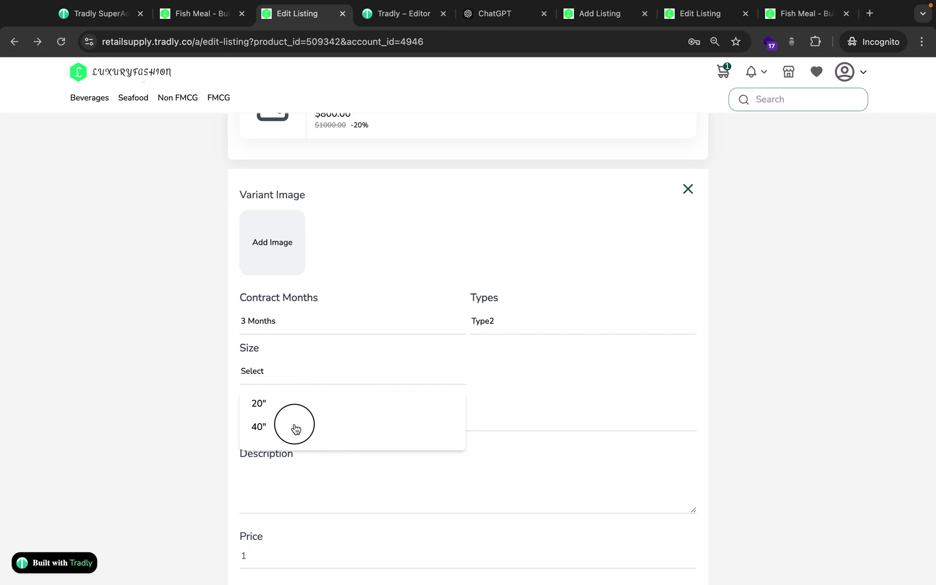
Name the new variant 3 Months | Type 2 | 40"
click(310, 424)
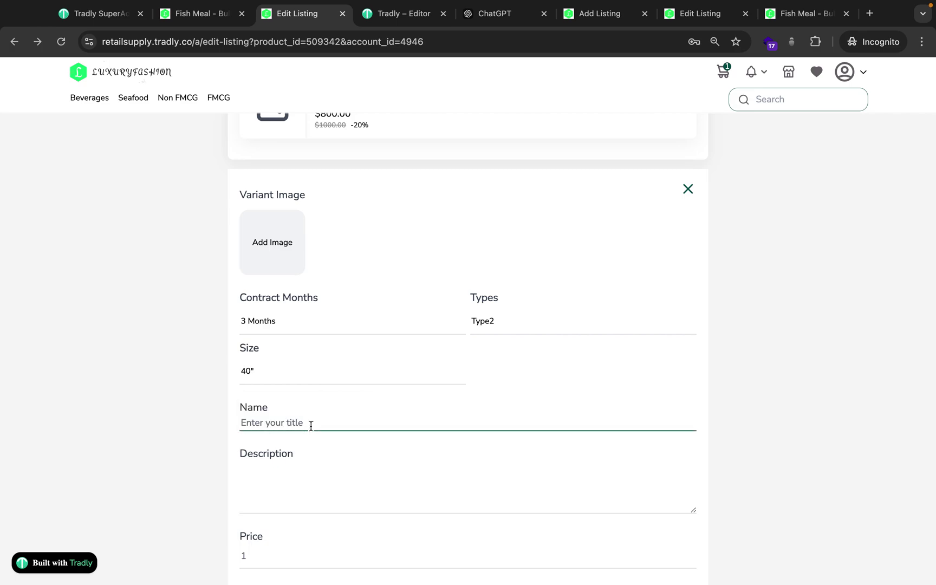
text(3 Months | T)
text(ype 2 | 0)
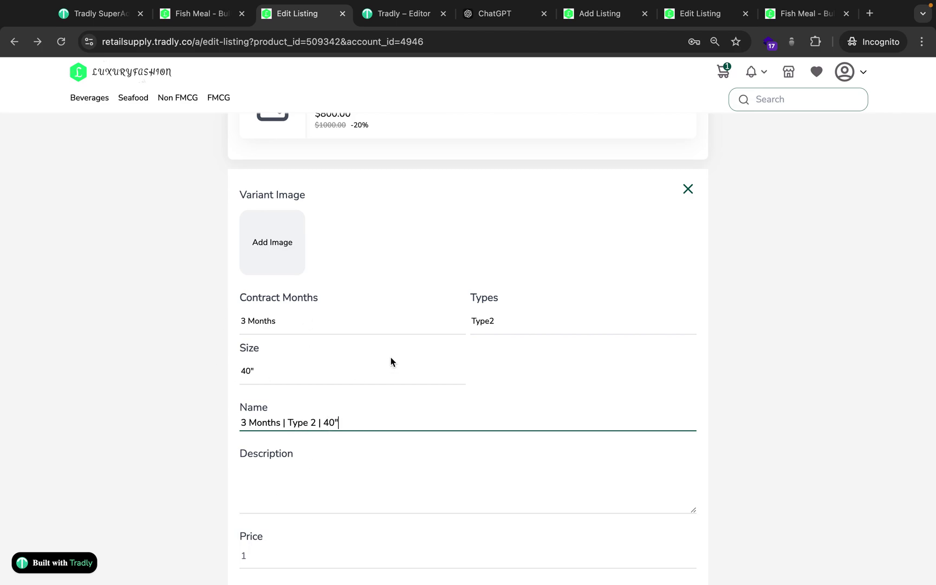
scroll(346, 456, down, 1)
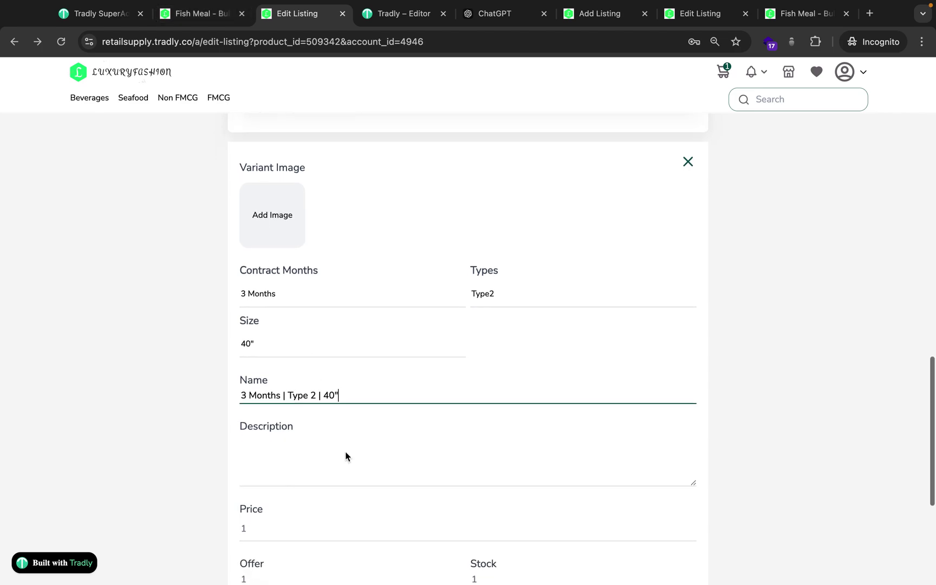
Set the new 3 Months | Type 2 | 40" variant's stock to 42
scroll(322, 454, down, 4)
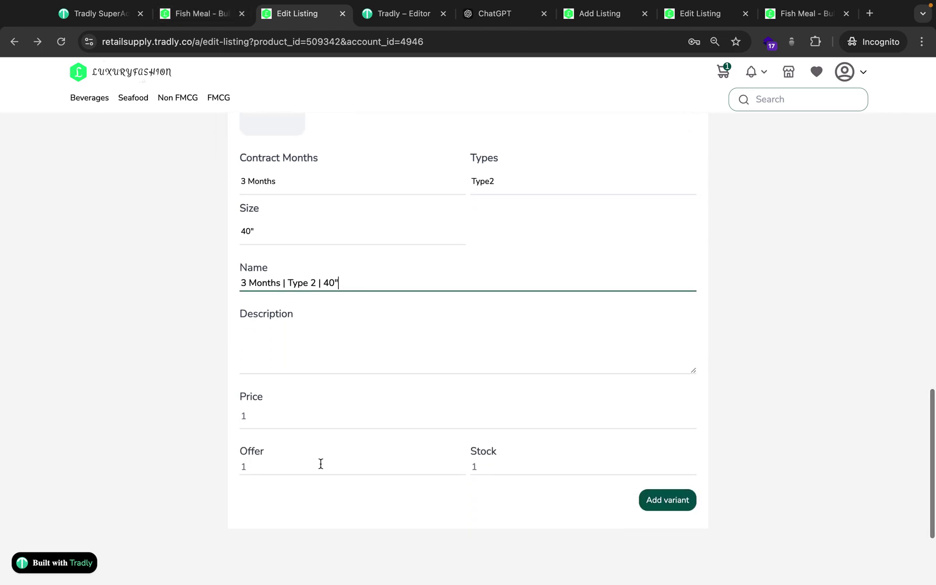
click(477, 466)
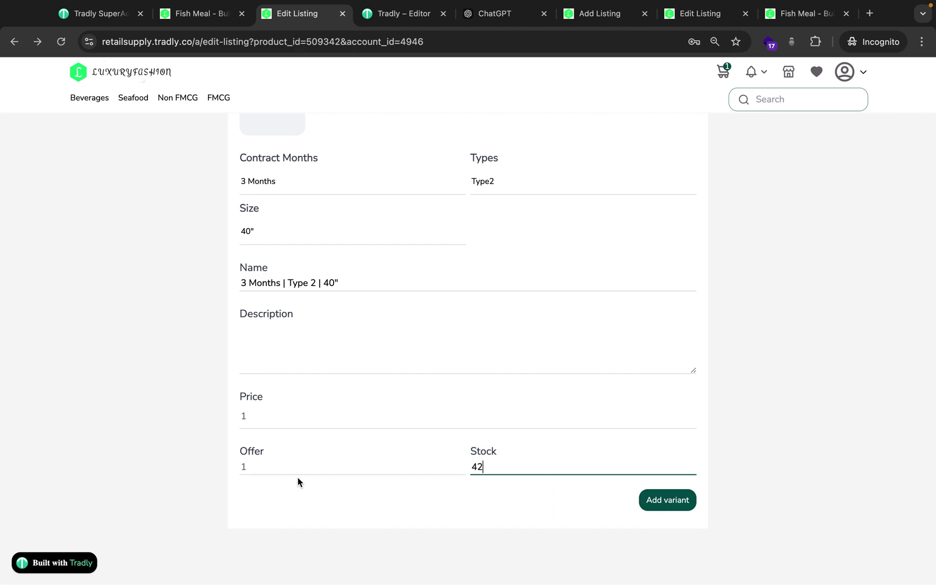
Review the existing variants' prices and offers, and the listing's base price, for comparison with the new variant
scroll(317, 382, up, 4)
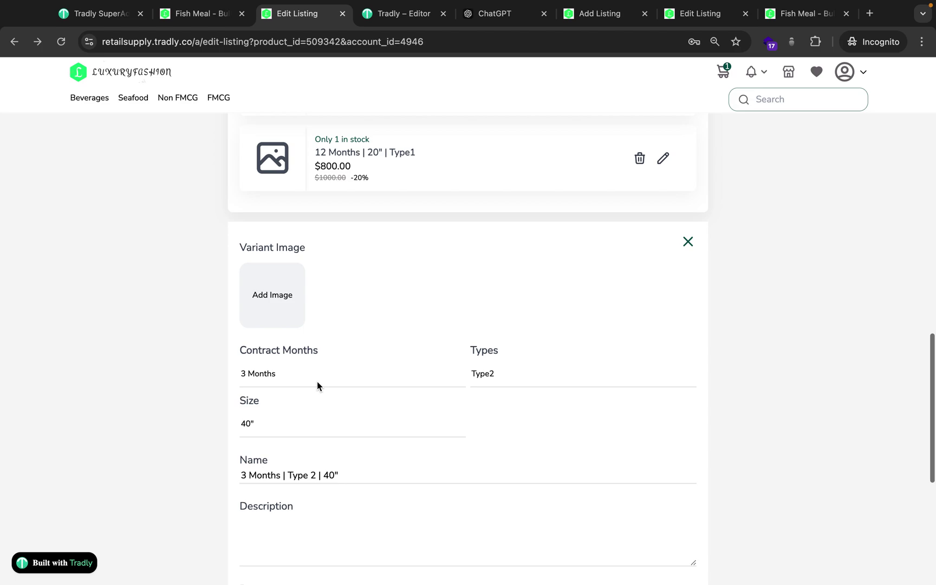
scroll(317, 382, down, 3)
scroll(320, 437, up, 3)
scroll(321, 441, up, 10)
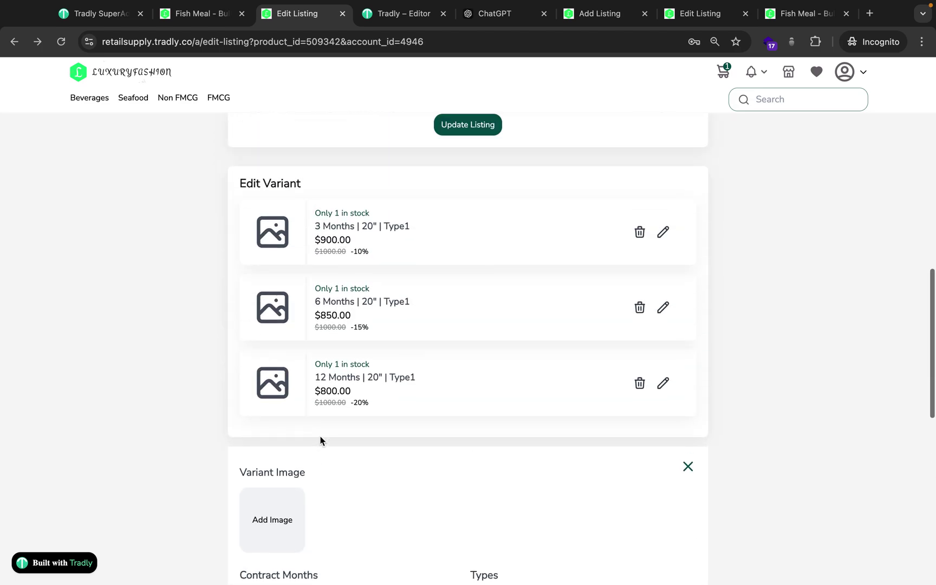
scroll(327, 300, up, 1)
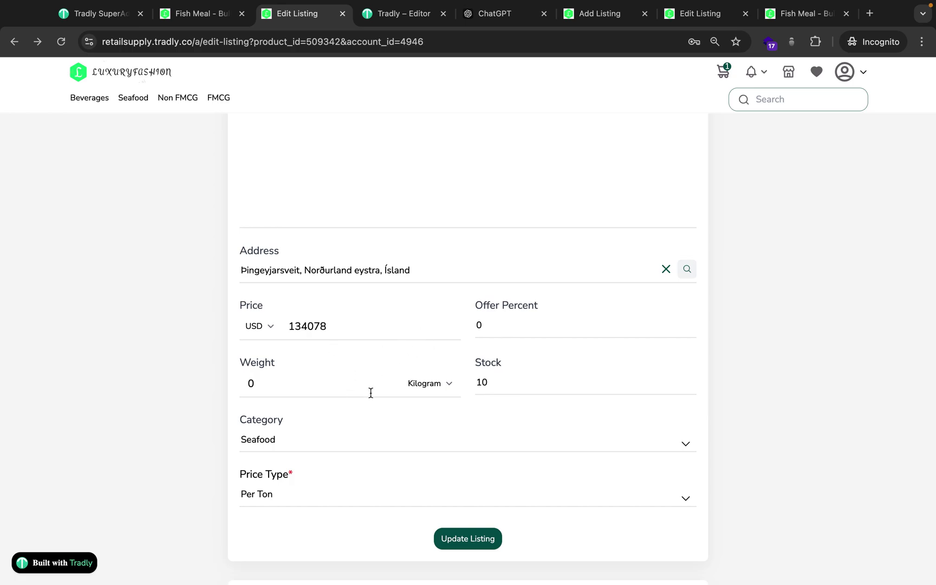
scroll(378, 378, down, 15)
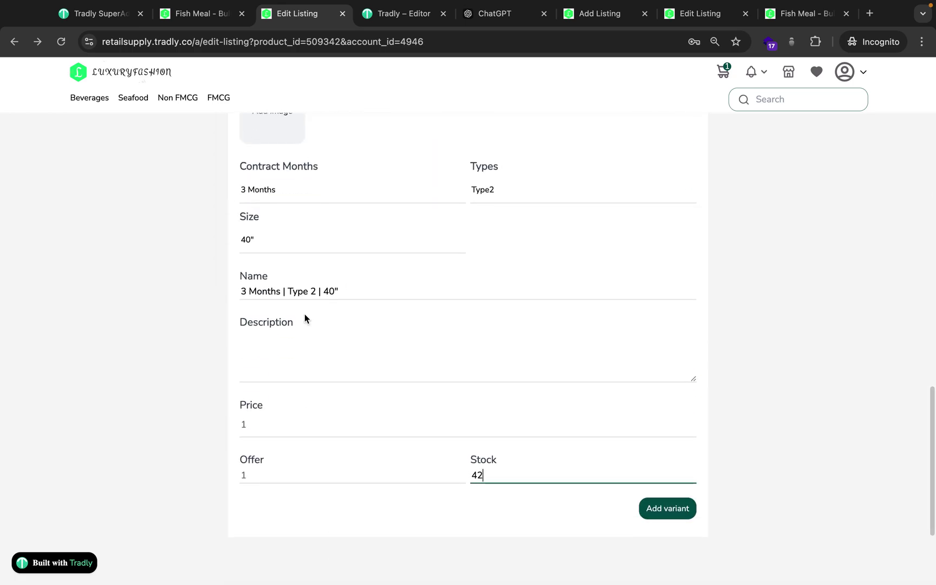
scroll(299, 415, up, 7)
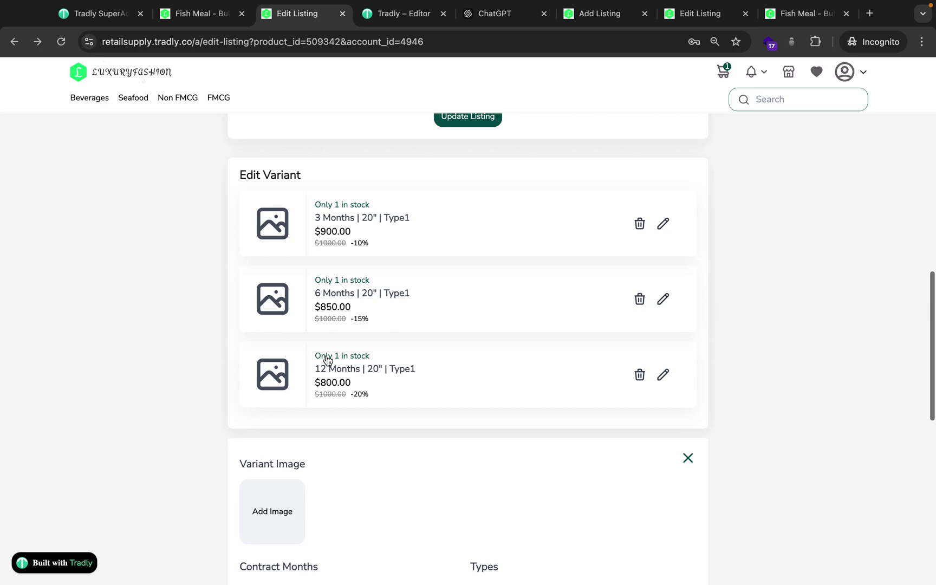
scroll(326, 360, down, 6)
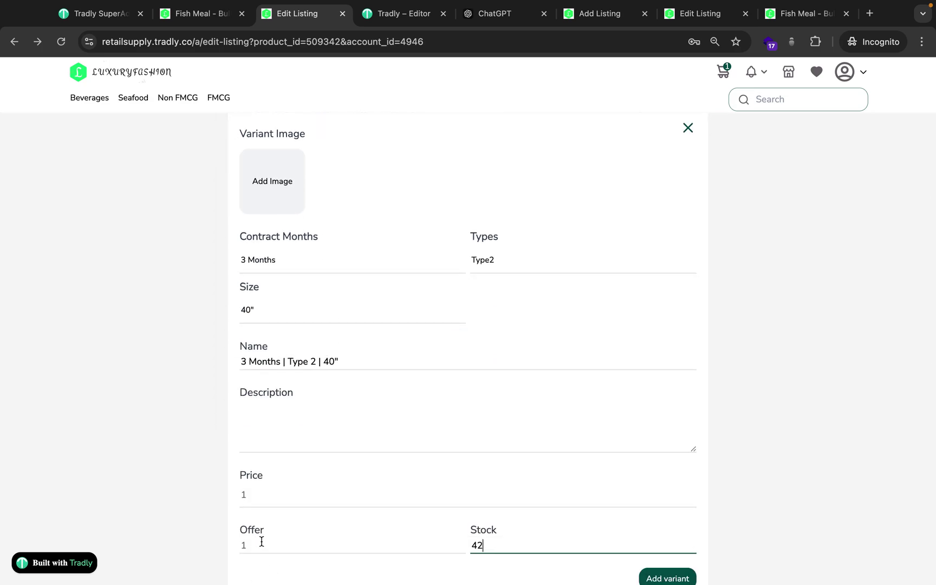
Check the Fish Meal product page's variant prices with 3 Months selected, and return to the new variant's empty price
click(254, 496)
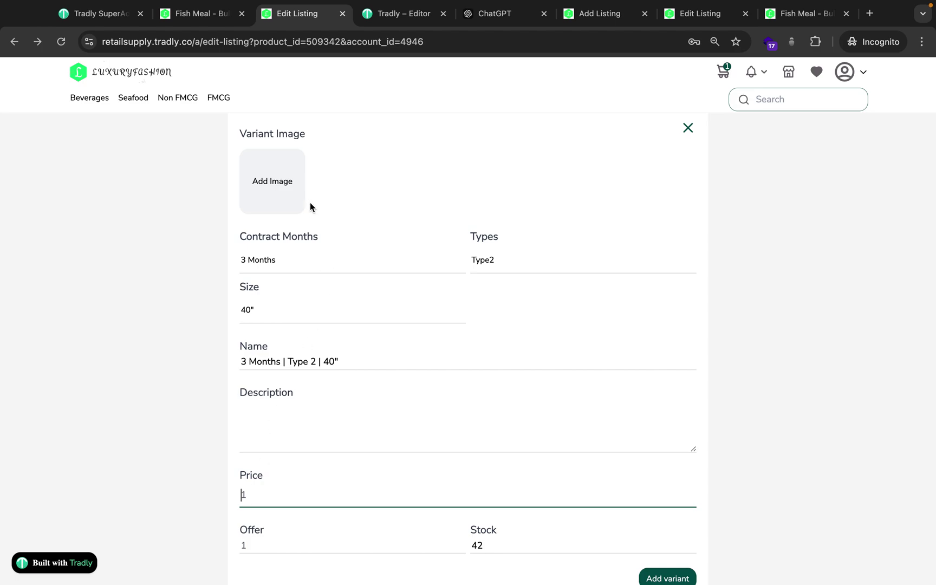
click(198, 20)
scroll(450, 350, down, 1)
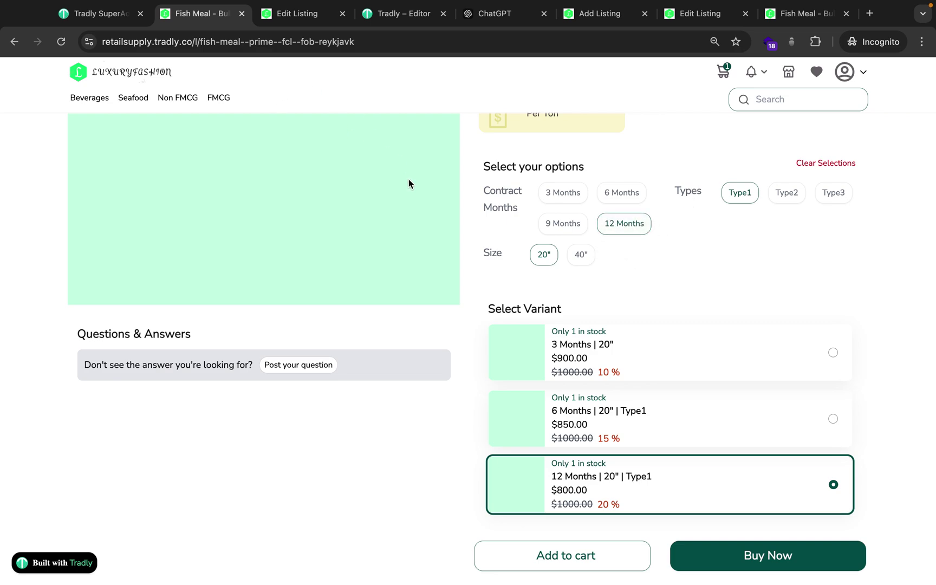
click(562, 196)
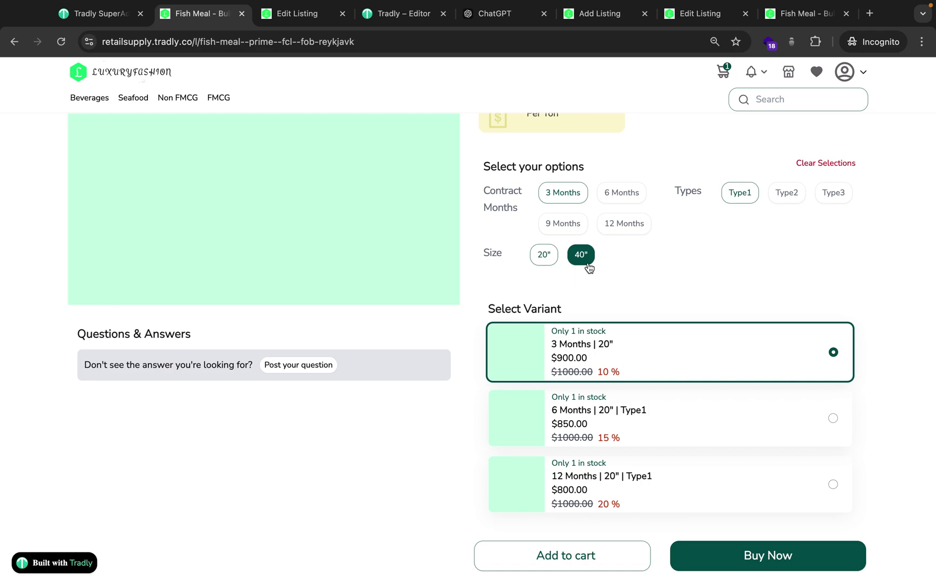
click(293, 14)
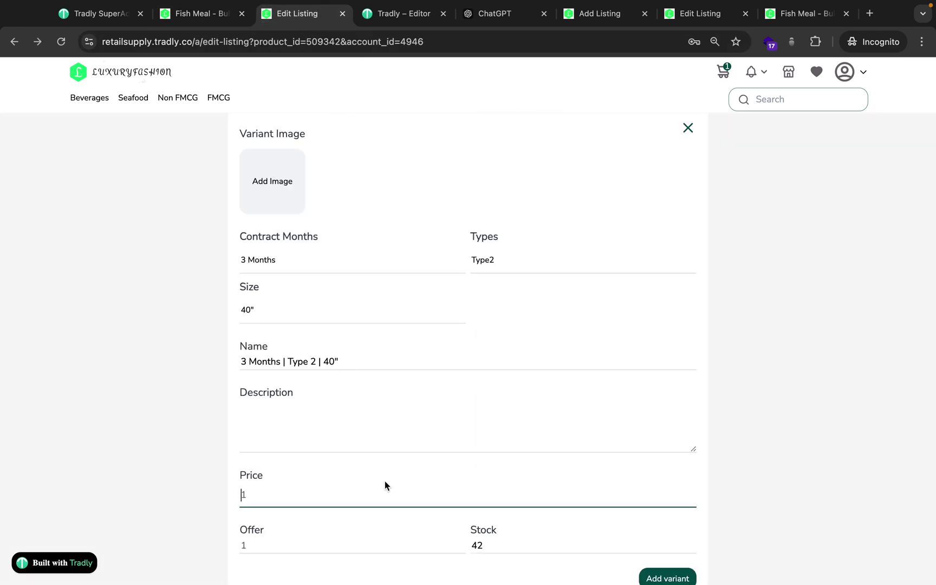
Set the new variant's price to 1600, add it to the listing and continue editing
text(00)
scroll(368, 520, down, 3)
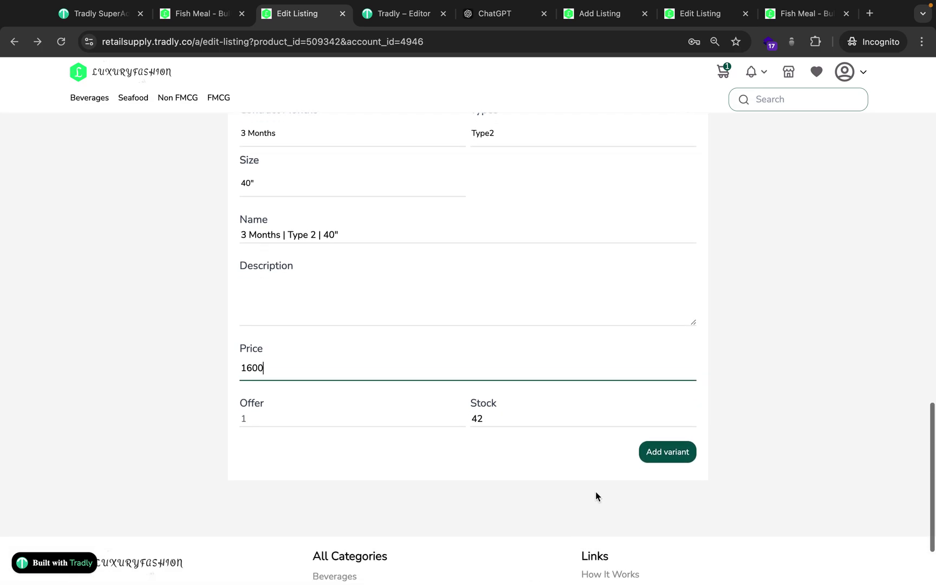
click(667, 460)
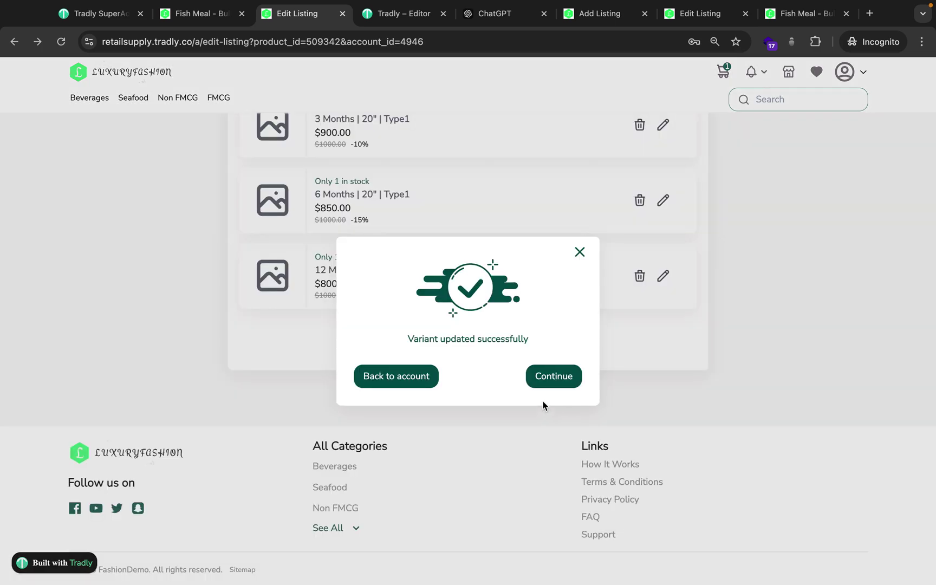
click(566, 380)
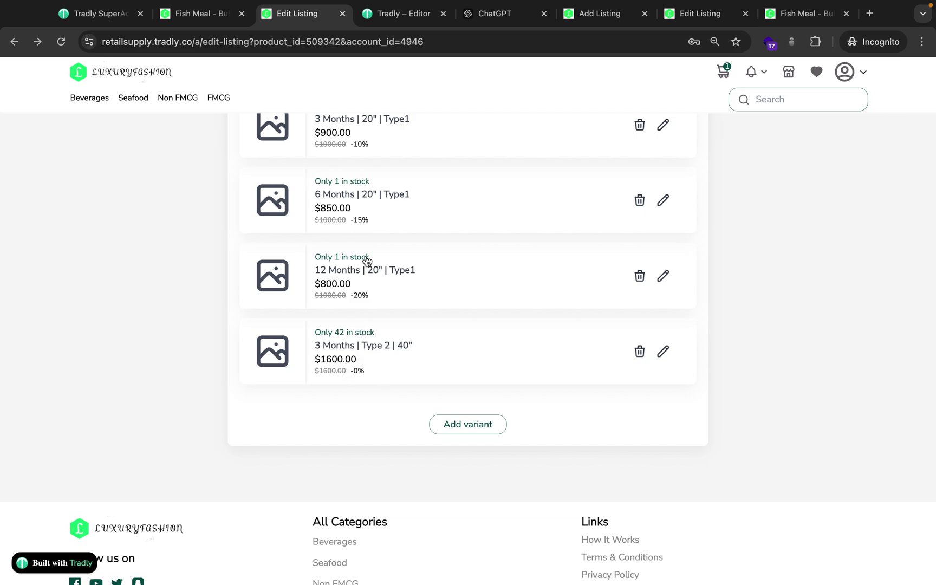
Start another variant with Contract Months 12 Months, Types Type2 and Size 40"
click(469, 425)
scroll(457, 474, down, 3)
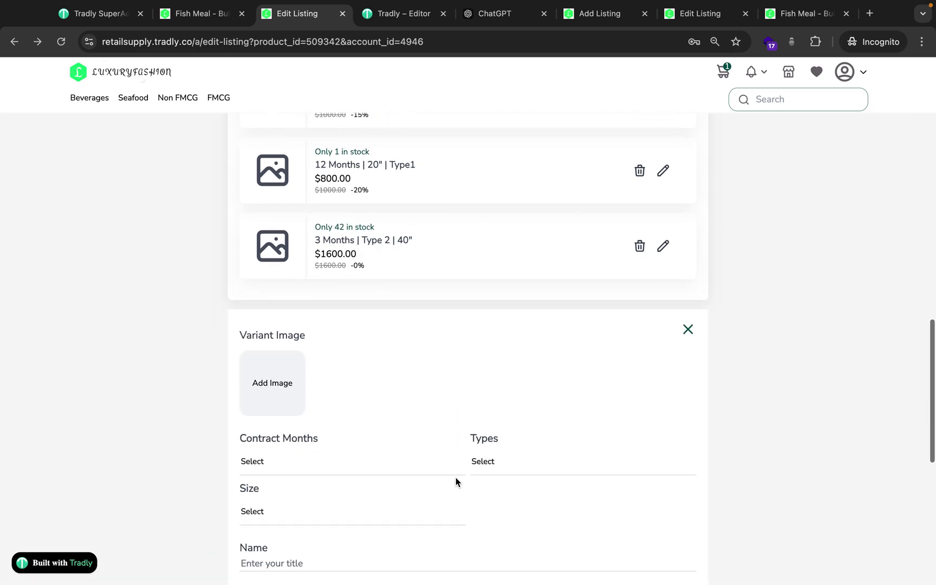
click(305, 437)
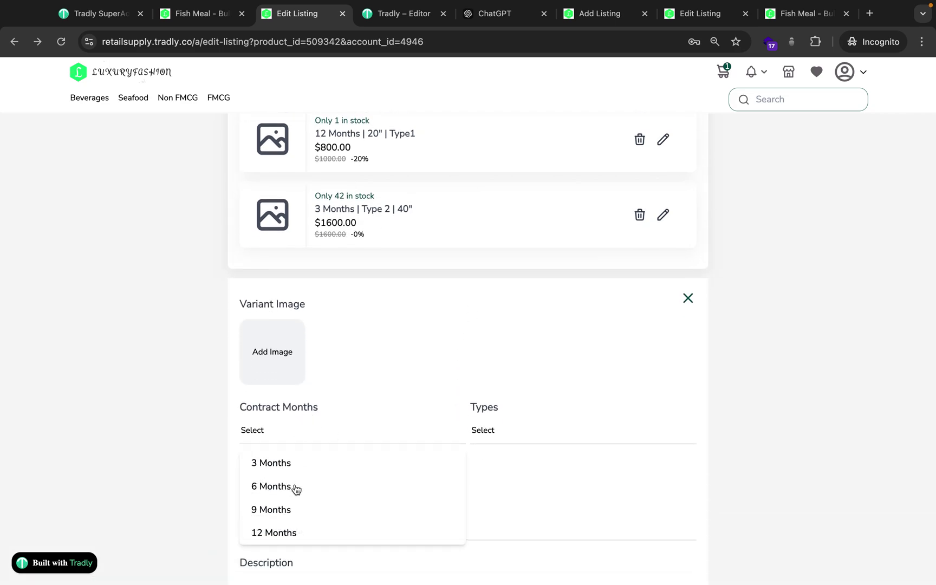
click(298, 535)
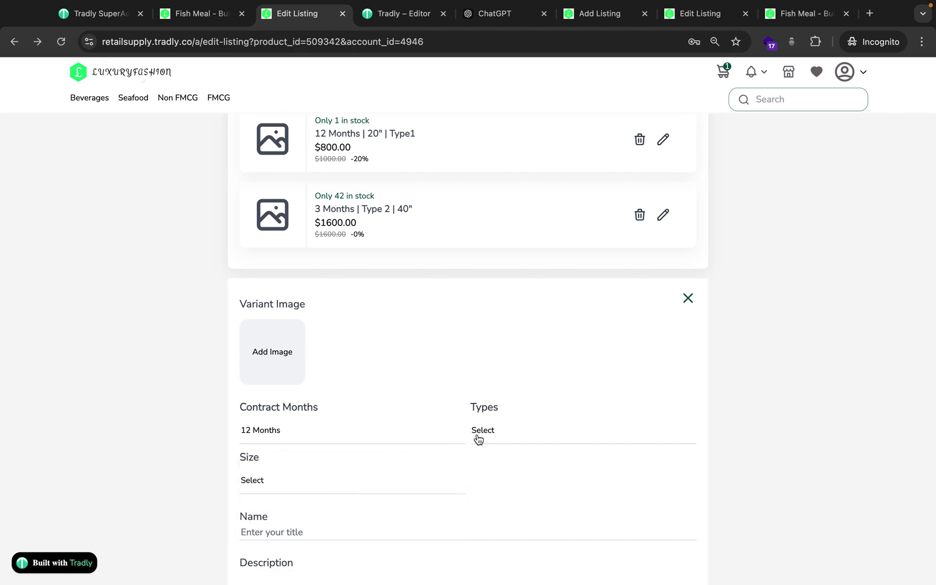
click(479, 438)
click(495, 485)
click(382, 488)
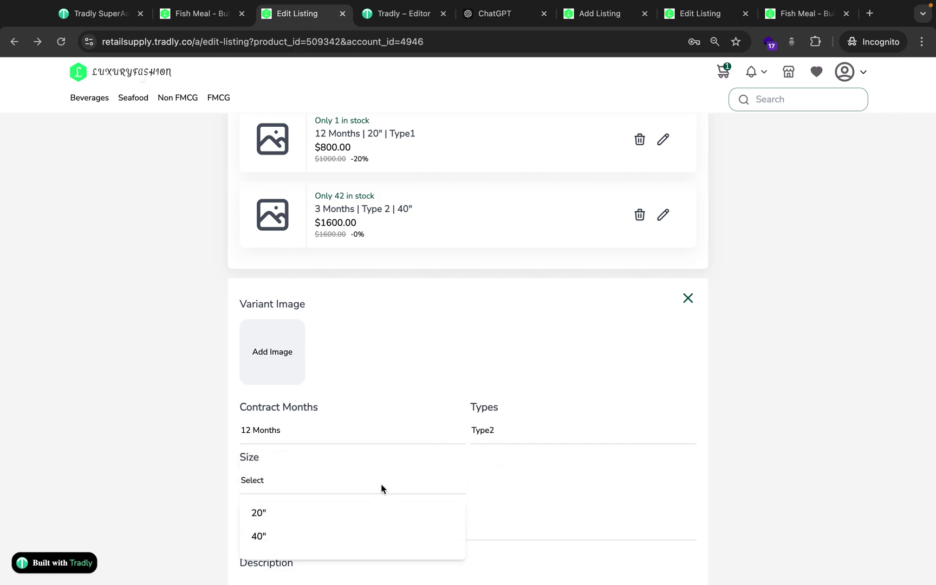
click(262, 536)
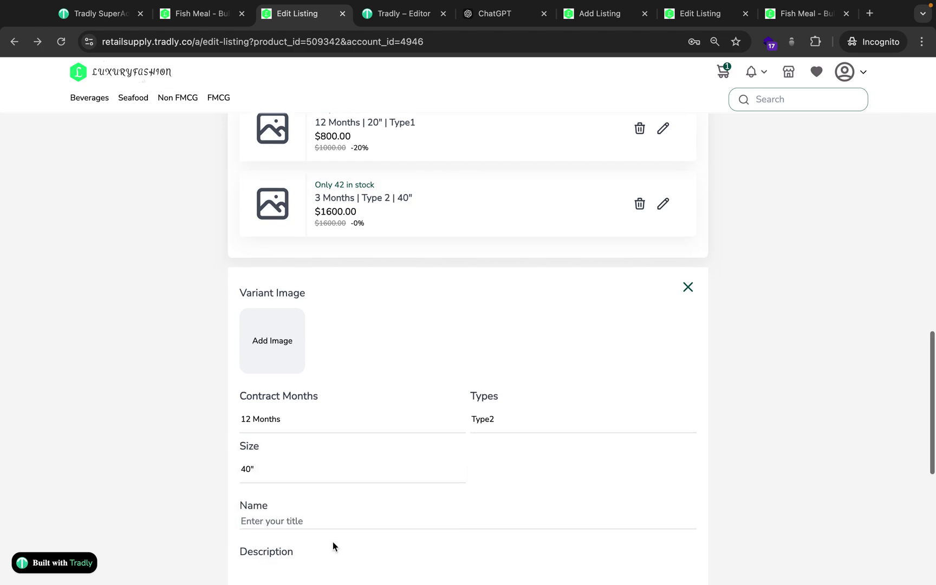
Name the variant 12 Months | Type 2 | 40"
click(298, 522)
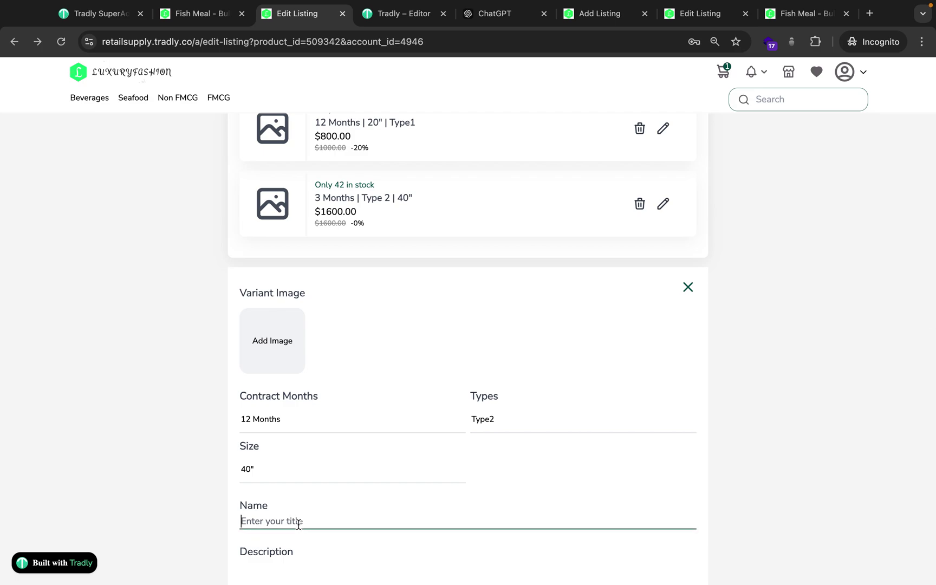
text(12 Months)
text(| Type 2 | 40)
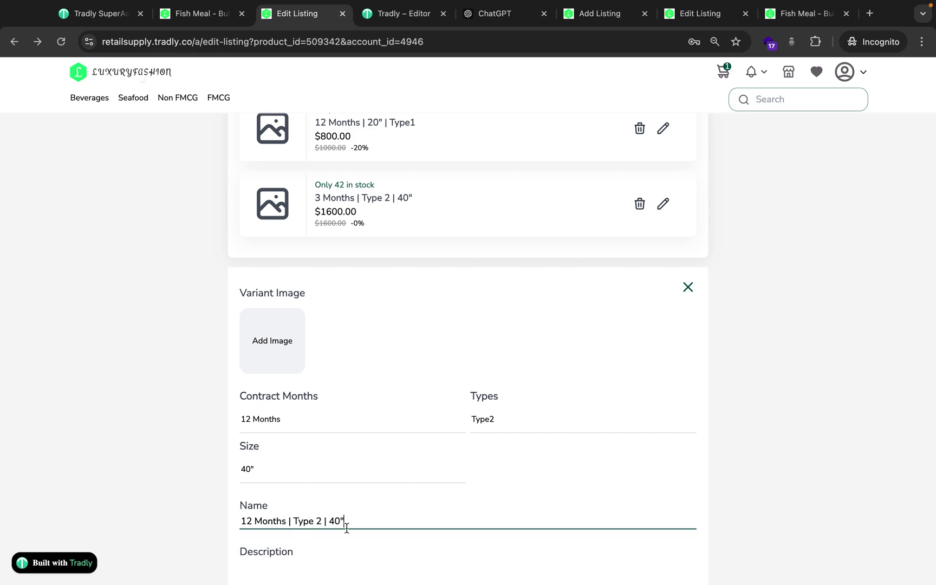
Give the 12-month variant a price of 1600, an offer of 12 and a stock of 42, and add it to the listing
scroll(319, 525, down, 5)
click(273, 436)
text(1600)
click(259, 486)
text(12)
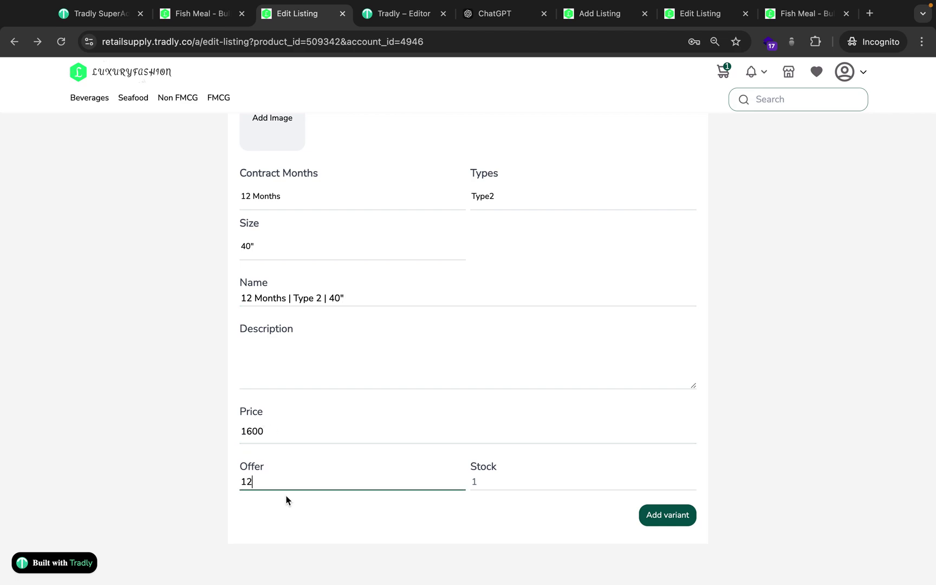
click(481, 479)
text(42)
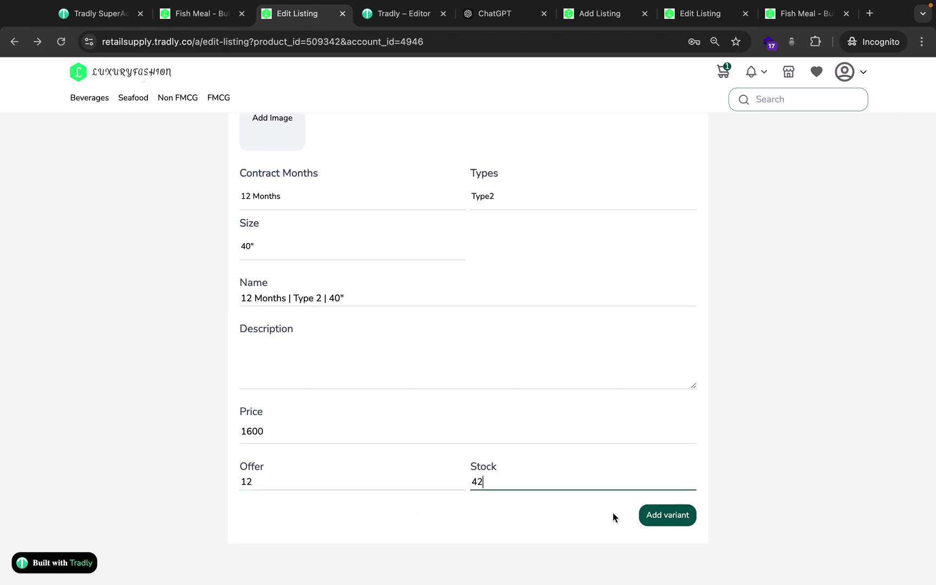
click(653, 518)
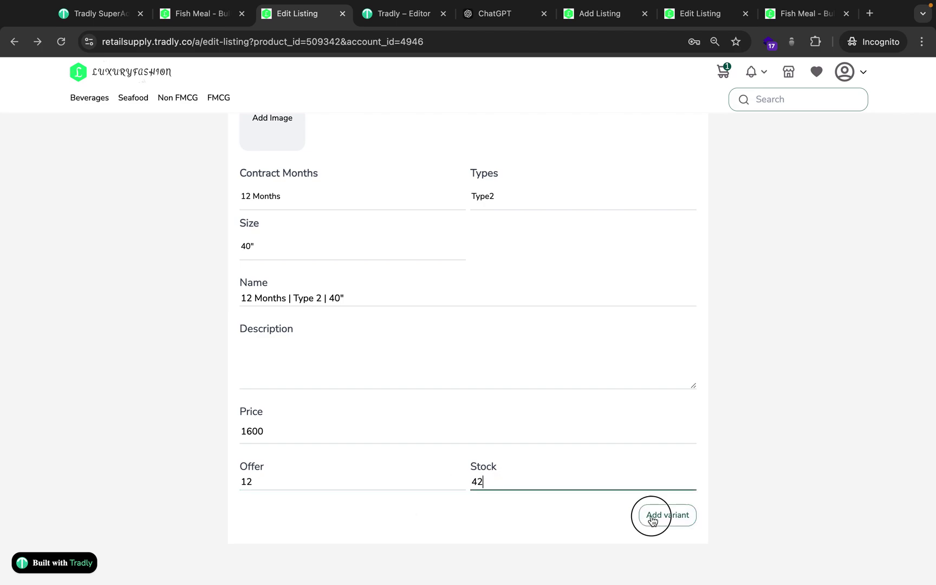
click(553, 380)
Save the updated Fish Meal listing
scroll(503, 407, up, 10)
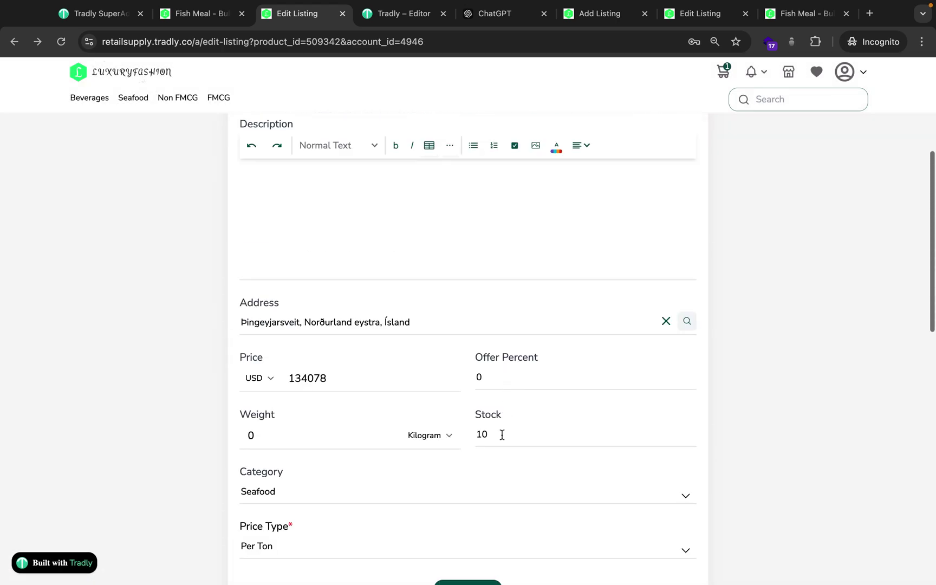
scroll(499, 444, down, 3)
click(462, 426)
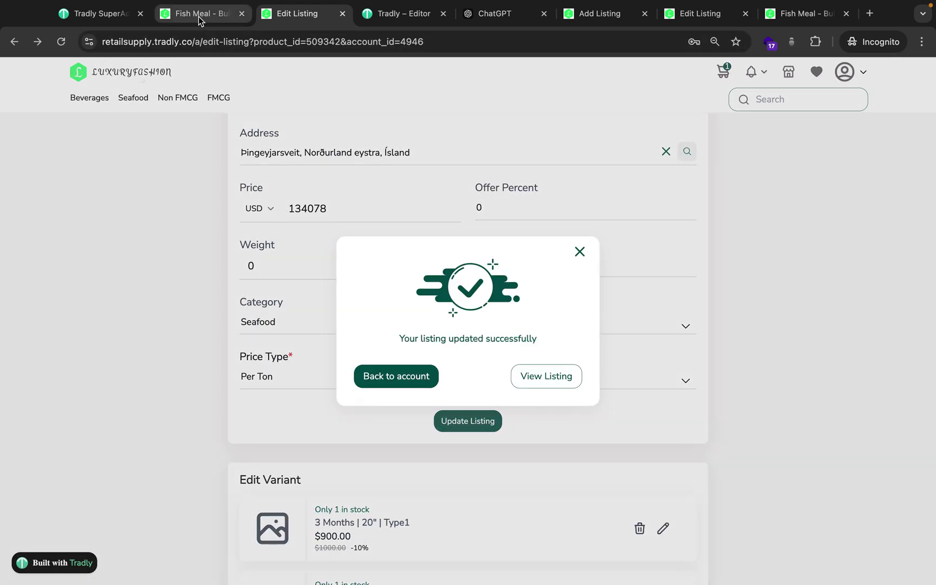
Reload the Fish Meal product page and select the Type2 option
click(198, 16)
key(super+r)
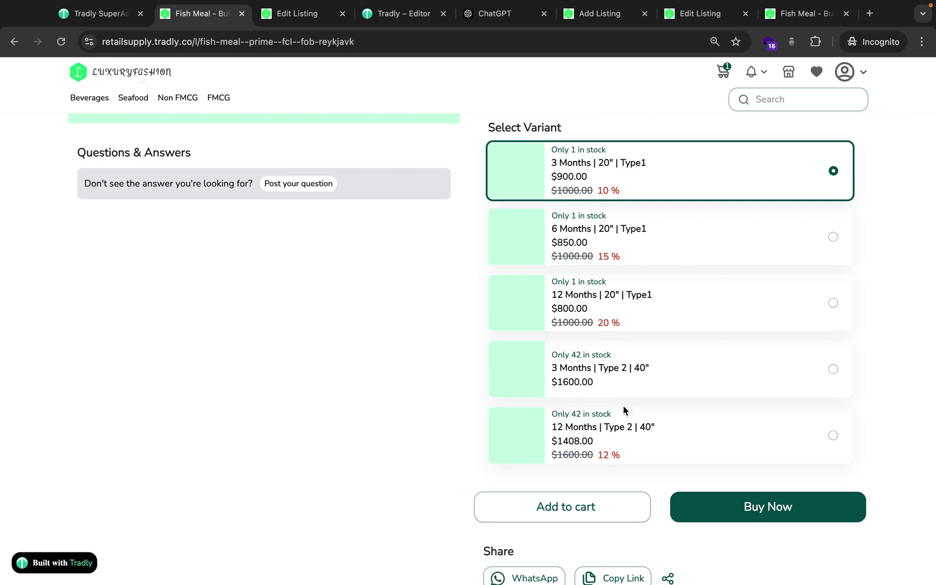
scroll(623, 411, up, 3)
click(786, 195)
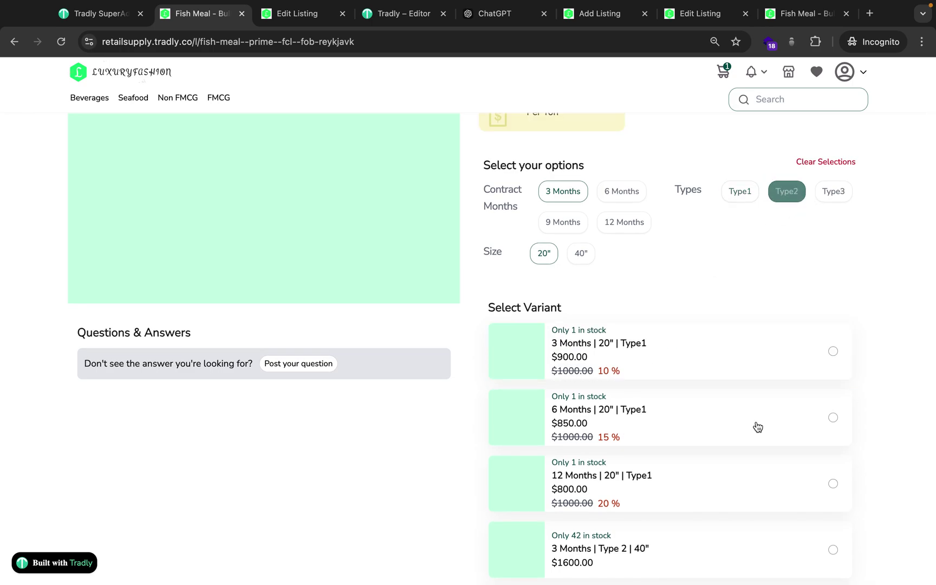
Select the 40" size to complete the 3 Months, Type2 combination, and examine which variant it matches
scroll(757, 427, down, 4)
scroll(757, 427, up, 4)
scroll(757, 428, down, 3)
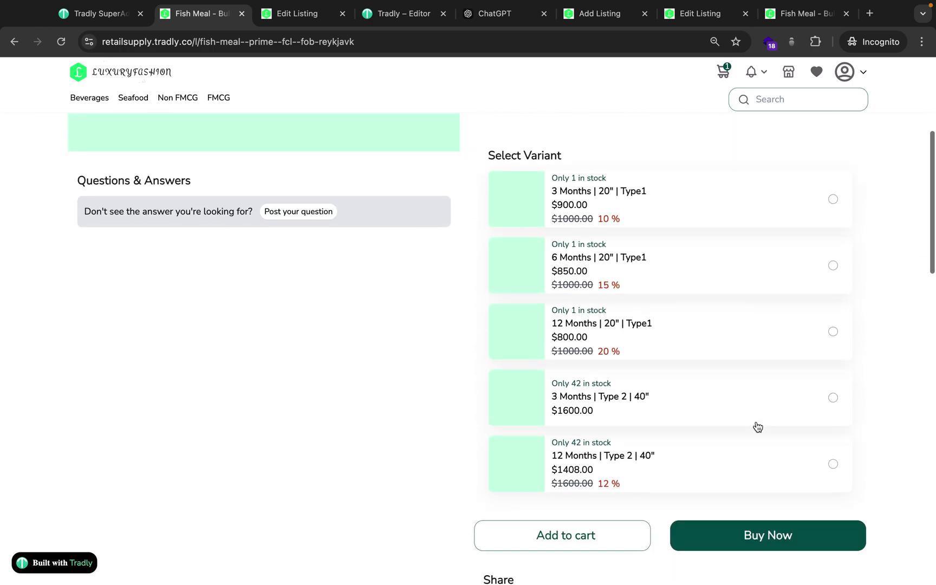
scroll(758, 427, down, 1)
scroll(745, 445, up, 4)
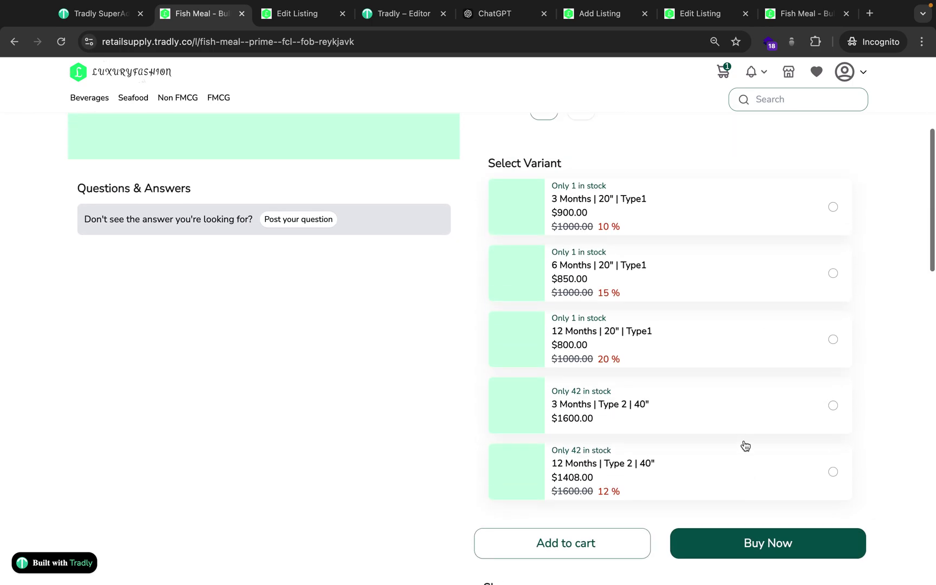
scroll(746, 445, down, 1)
scroll(746, 446, up, 2)
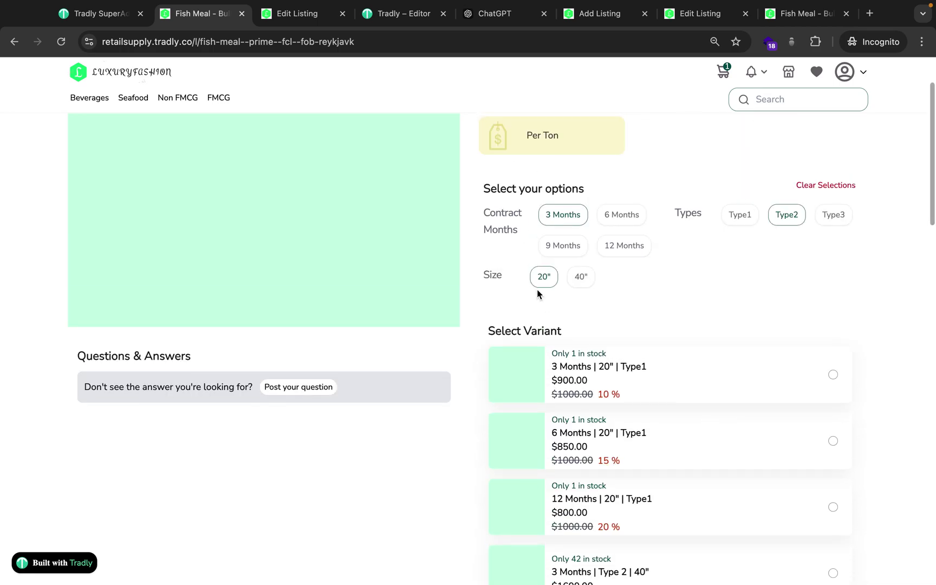
click(580, 289)
scroll(683, 487, down, 2)
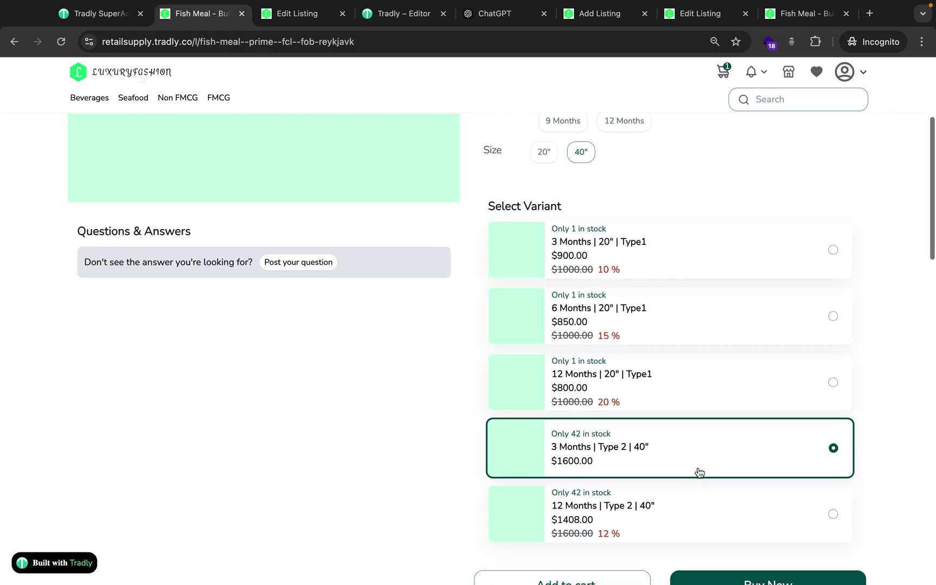
scroll(699, 473, up, 1)
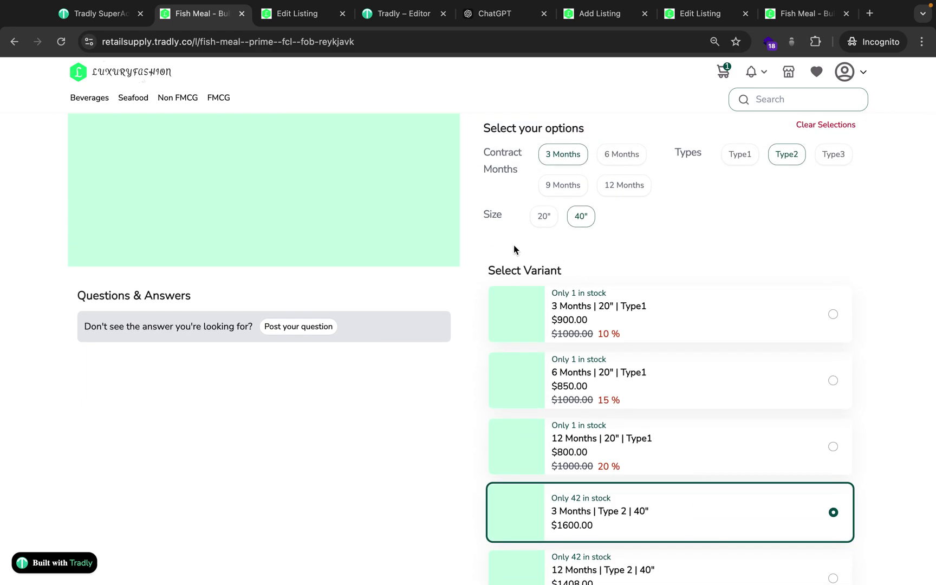
scroll(658, 293, down, 2)
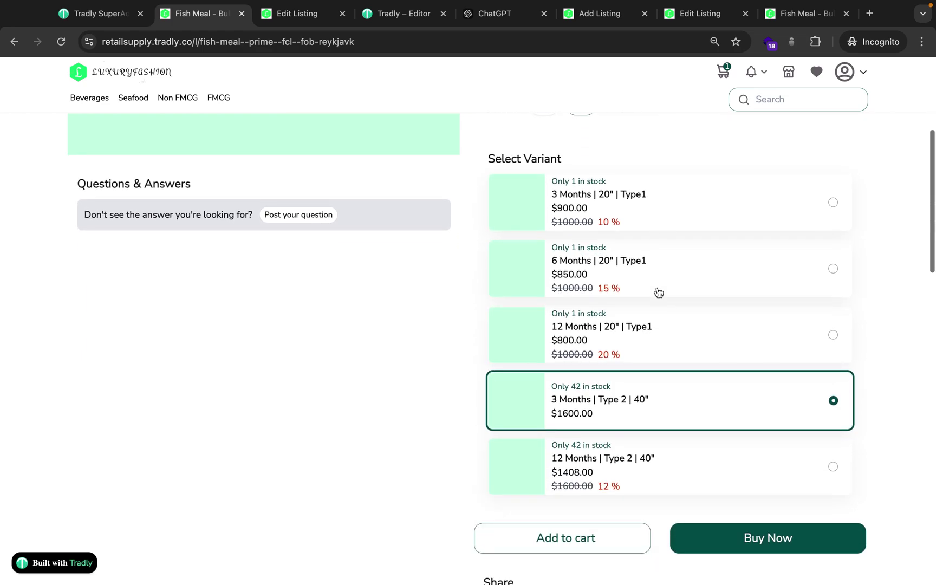
Buy the selected 3 Months, Type 2, 40" variant and review the cart and shipment details at checkout
scroll(658, 293, up, 2)
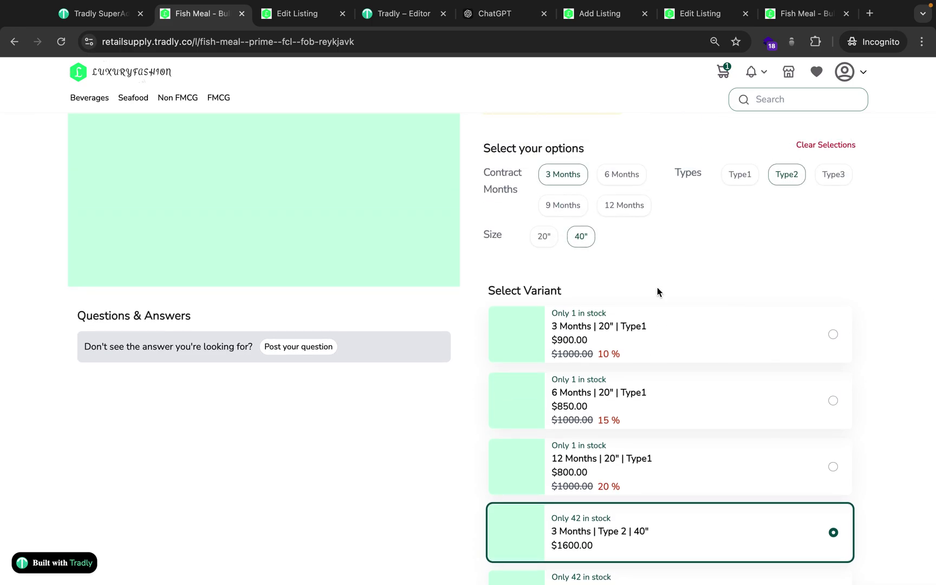
scroll(658, 288, down, 3)
click(714, 469)
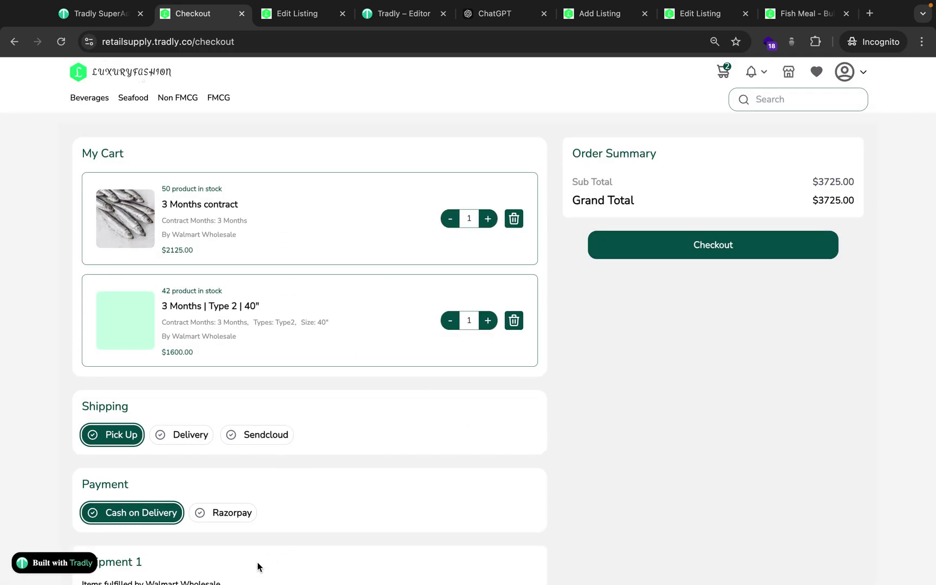
scroll(281, 477, down, 4)
scroll(303, 433, down, 2)
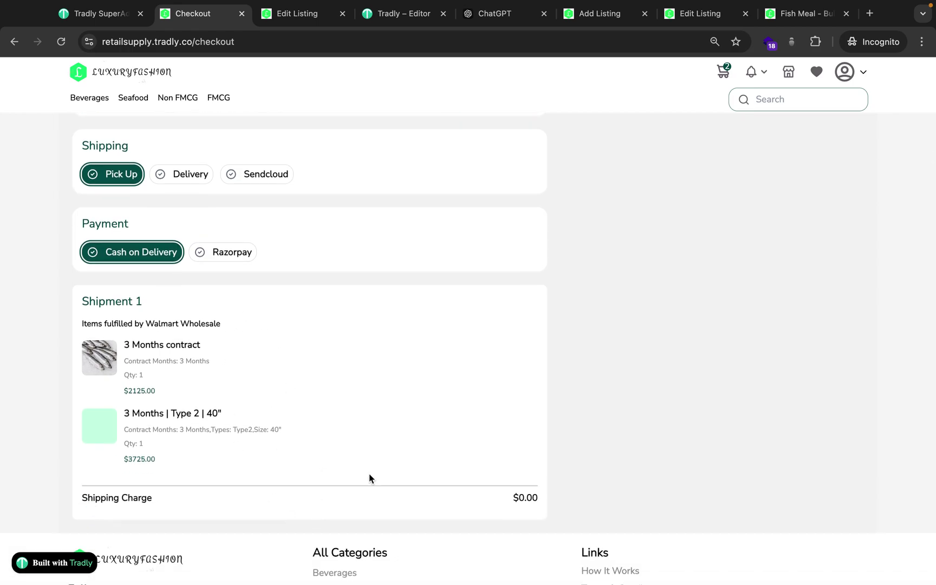
scroll(405, 350, up, 5)
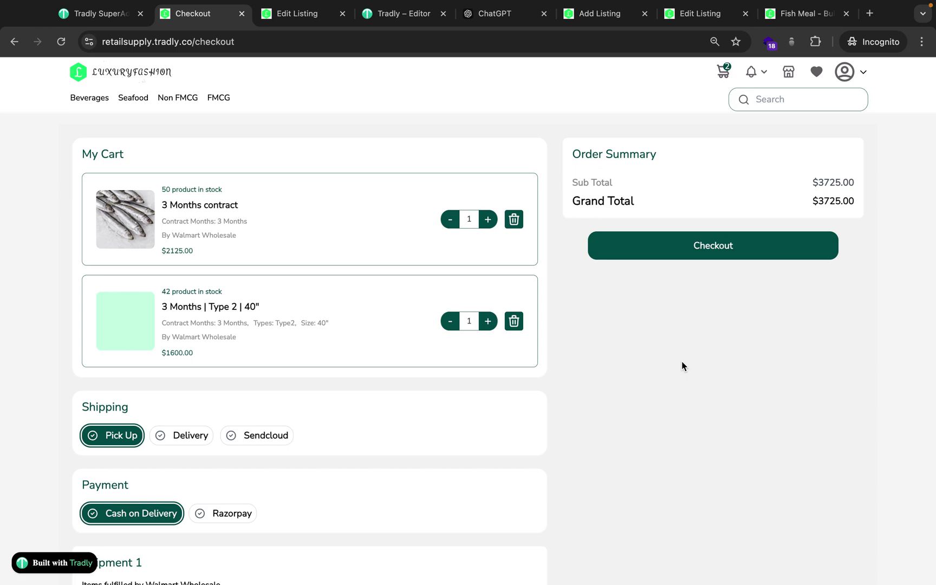
Return to the Fish Meal listing editor, dismiss the update message and review the listing's details
click(299, 21)
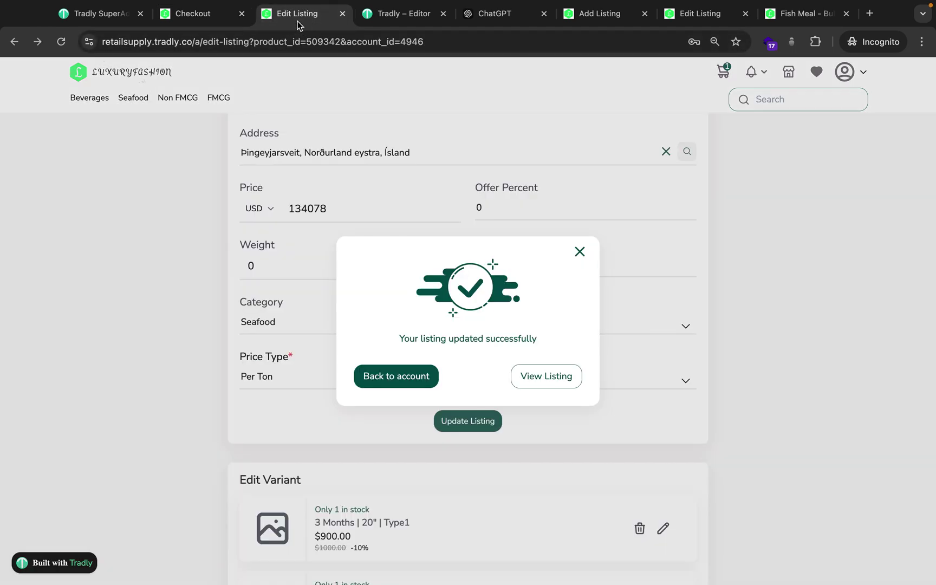
click(579, 252)
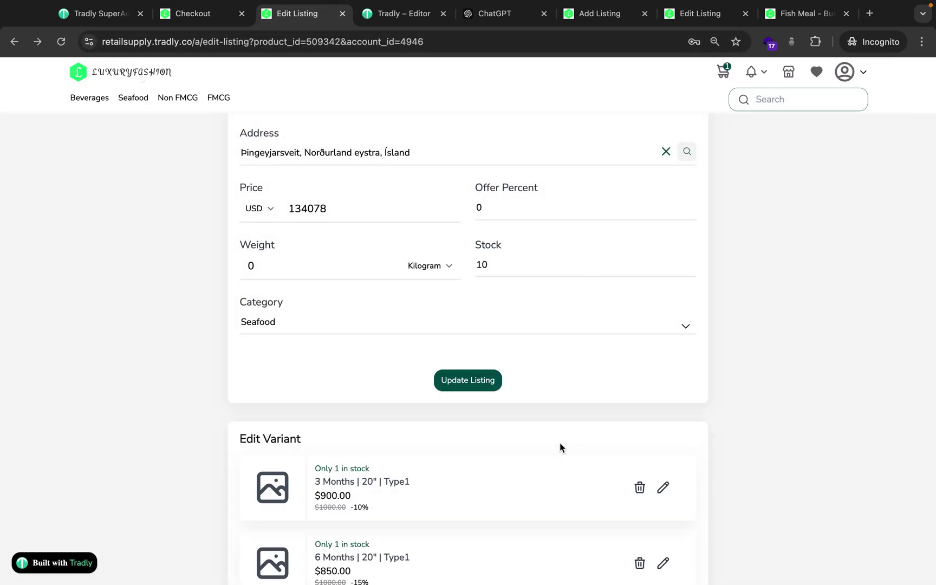
scroll(560, 444, up, 6)
scroll(559, 444, up, 2)
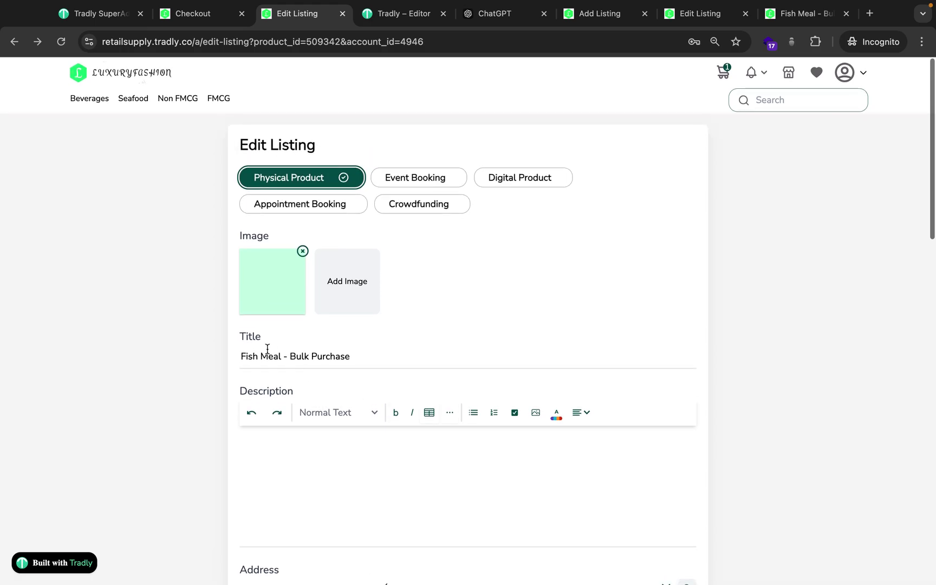
scroll(306, 391, down, 1)
scroll(336, 421, down, 5)
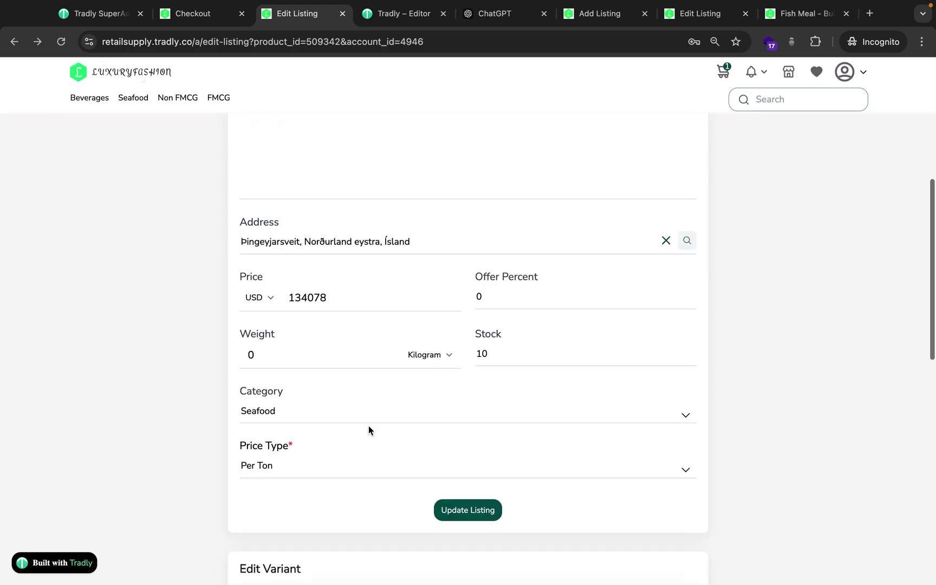
scroll(395, 406, down, 2)
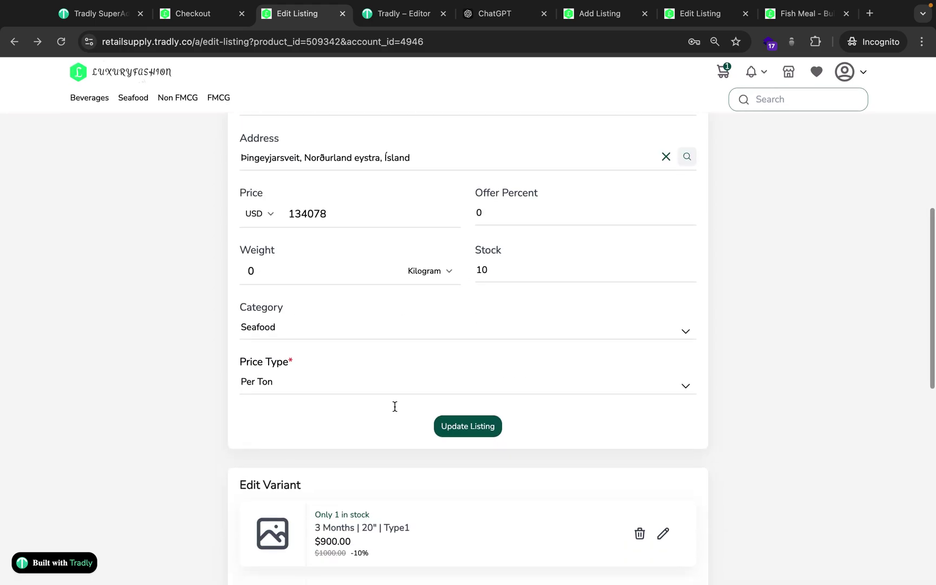
Inspect the listing's available weight units and Price Type options without changing either
click(423, 271)
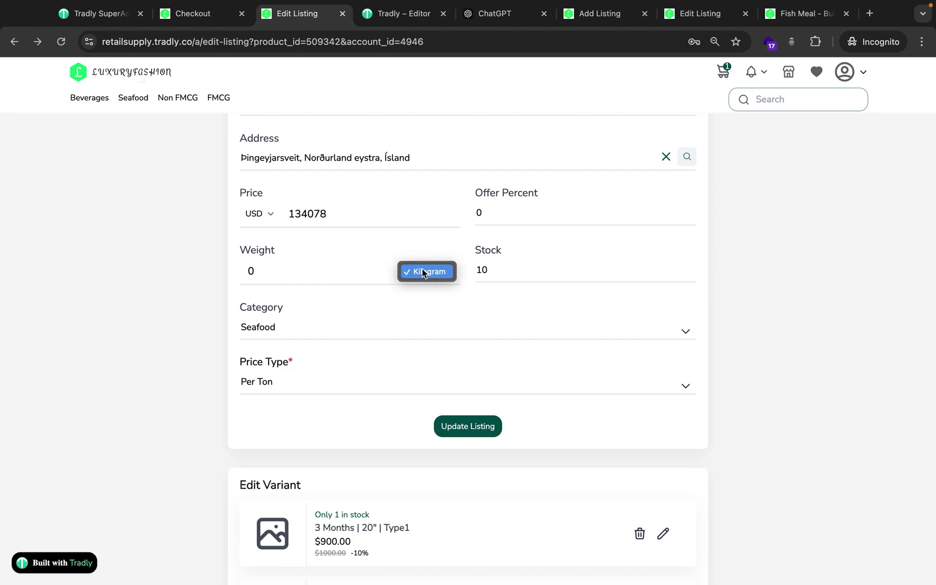
click(218, 286)
scroll(384, 171, down, 1)
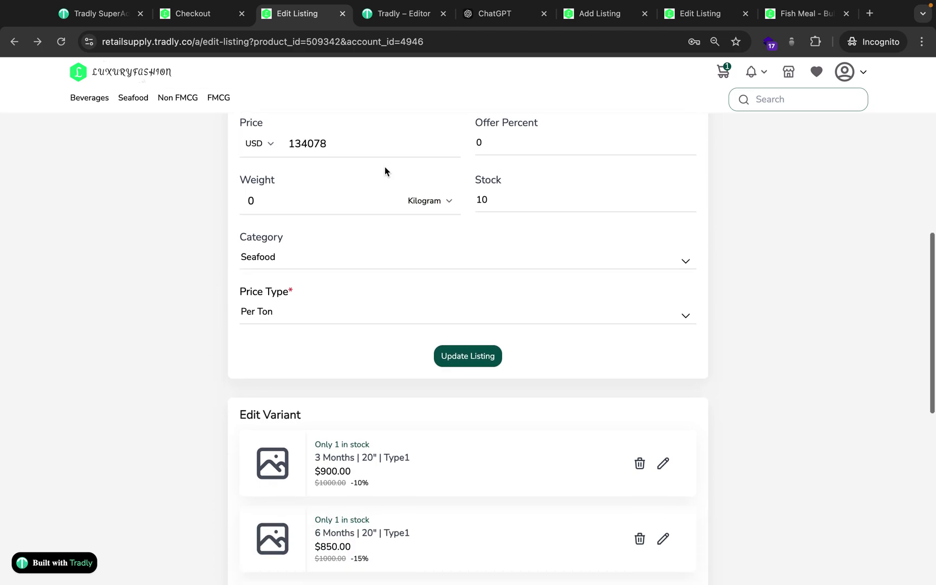
click(282, 319)
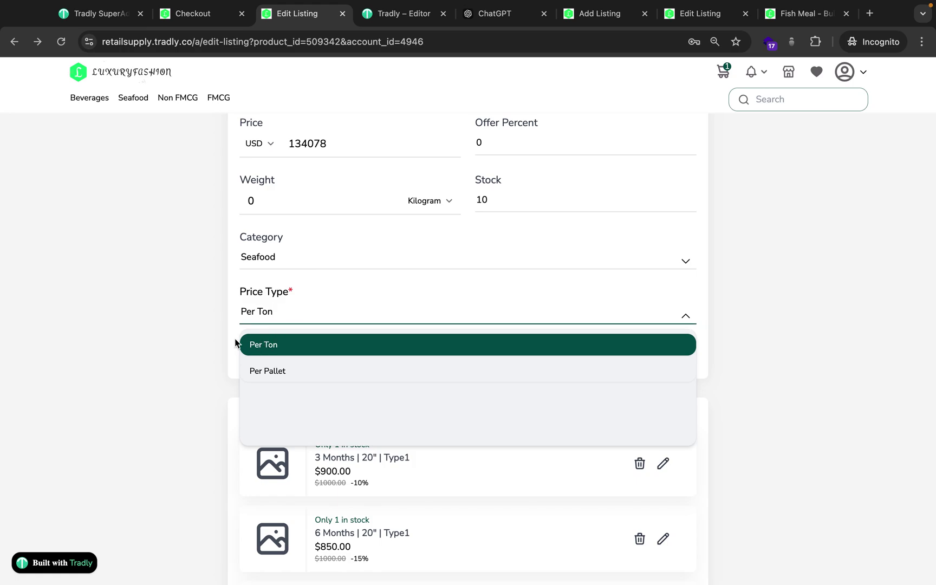
click(221, 340)
Go back from the checkout to the Fish Meal product page and check its price type label
click(198, 16)
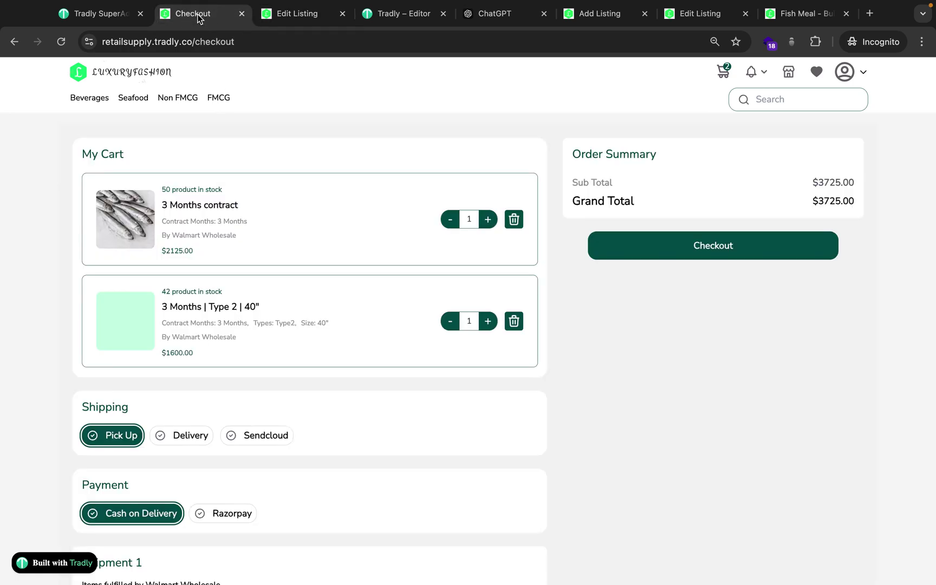
click(15, 42)
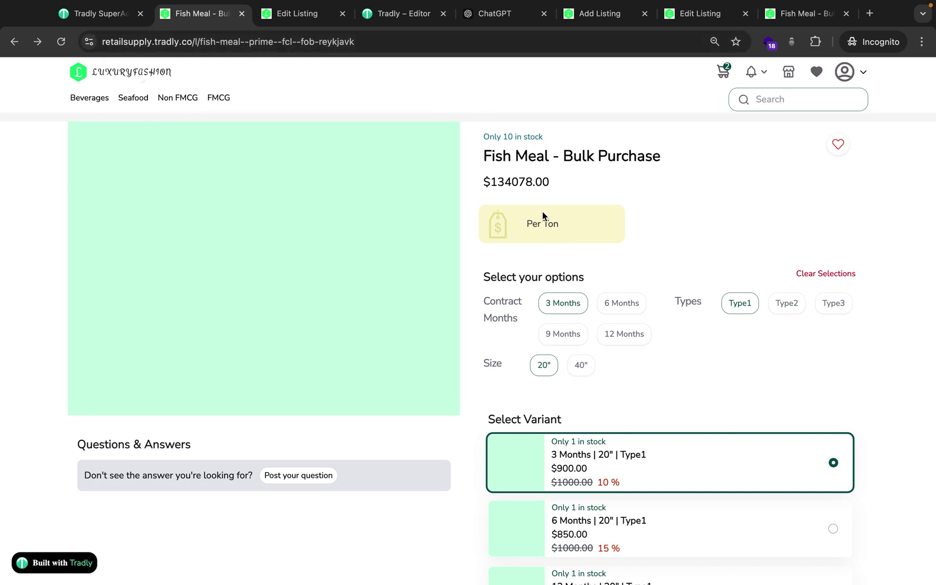
Switch to the Tradly Editor, close the Single Attribute settings and examine the Listing Page preview's options and variants
click(393, 17)
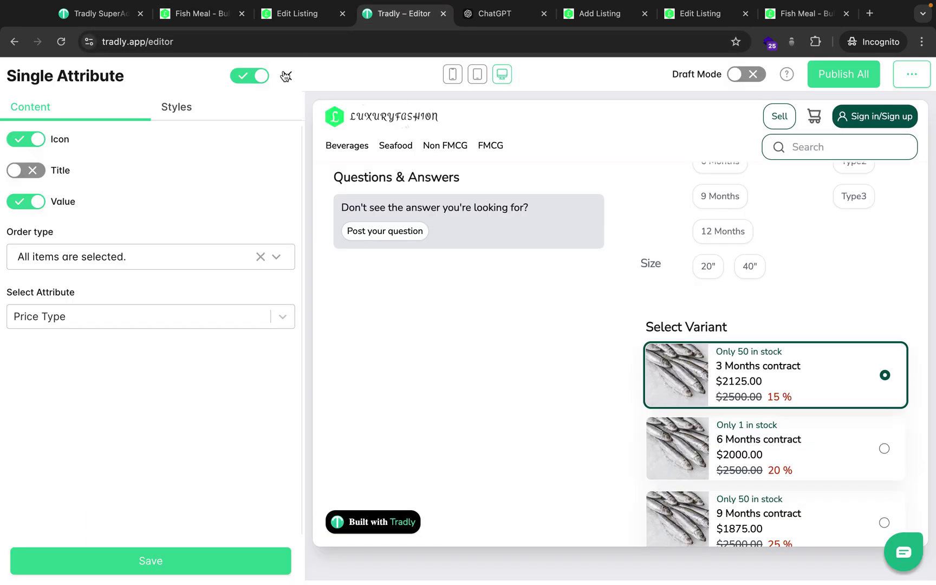
click(285, 75)
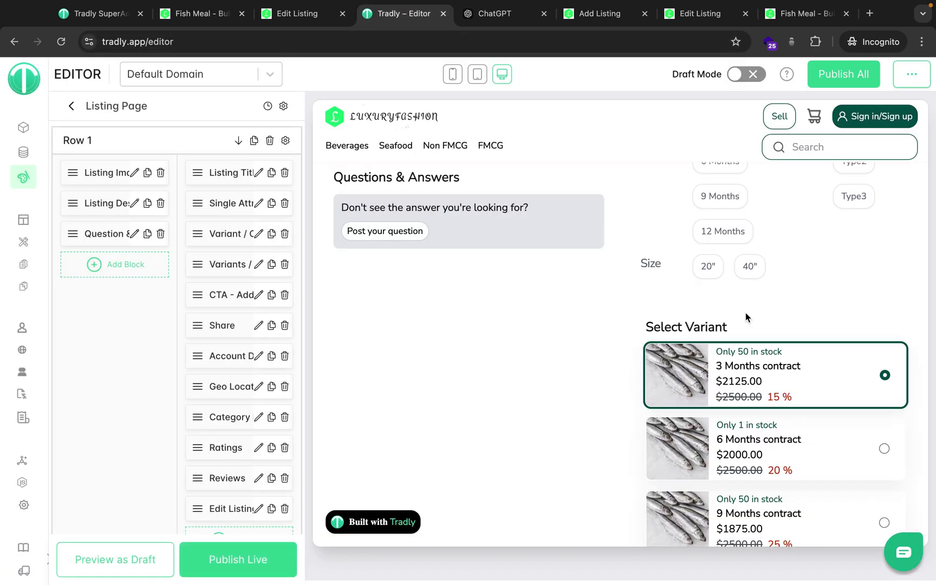
scroll(746, 317, up, 5)
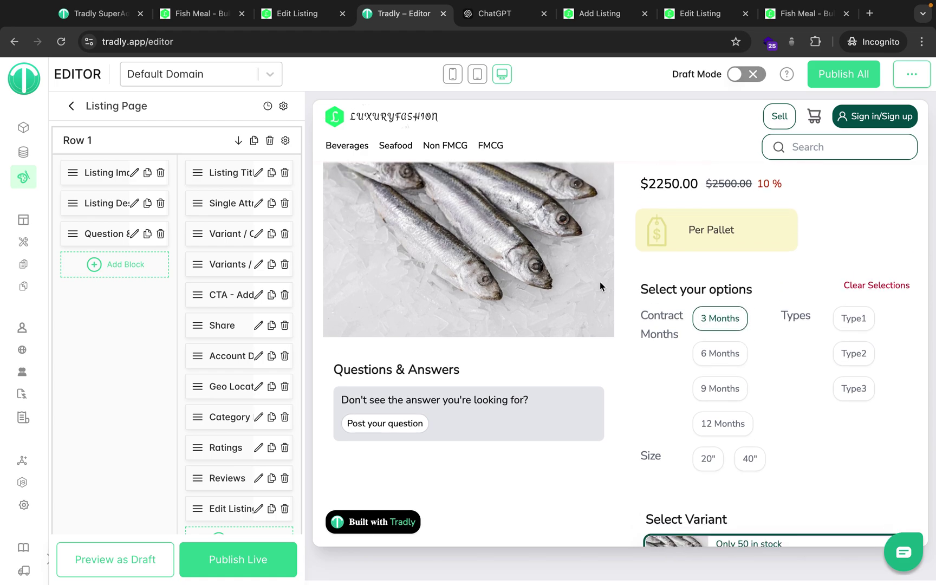
scroll(614, 398, down, 1)
scroll(615, 401, up, 2)
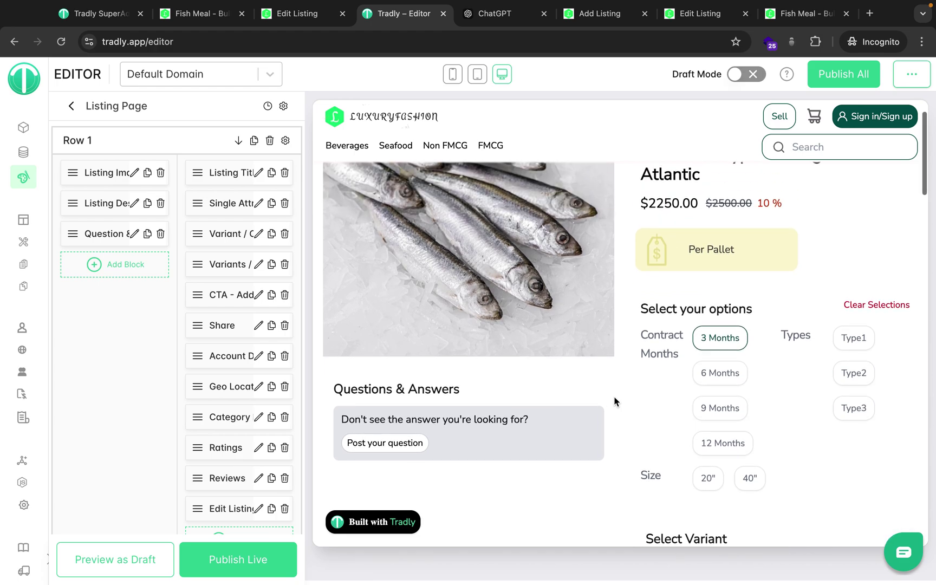
scroll(682, 253, up, 2)
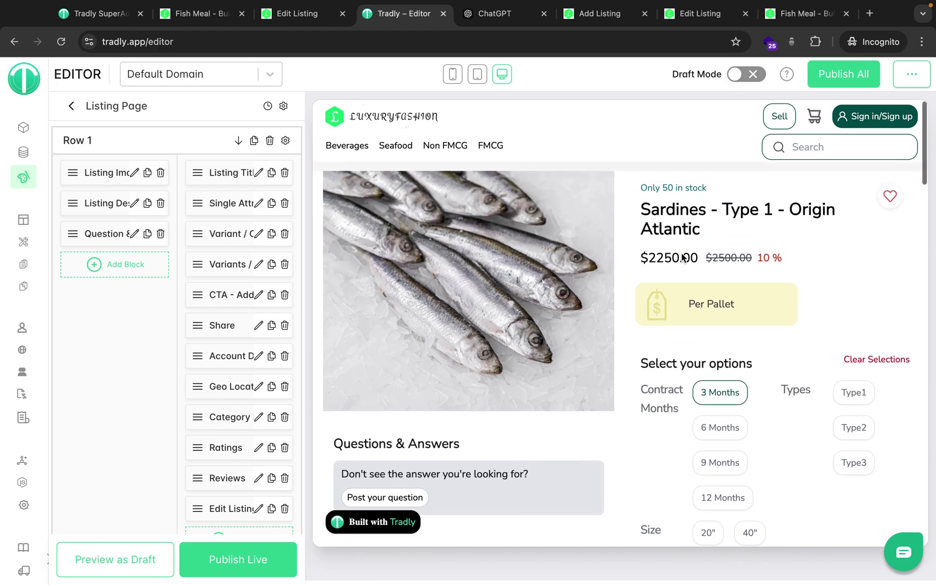
scroll(684, 258, down, 2)
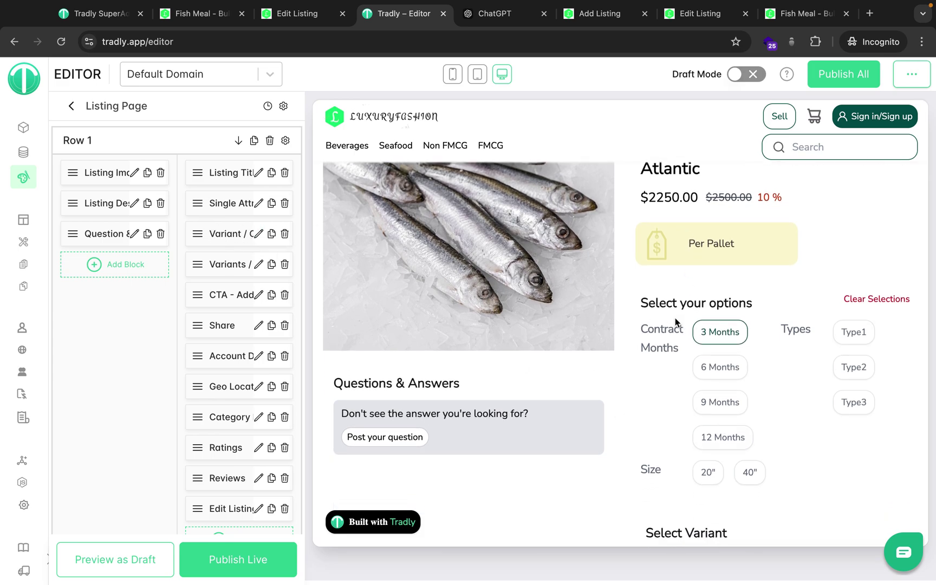
scroll(780, 474, down, 2)
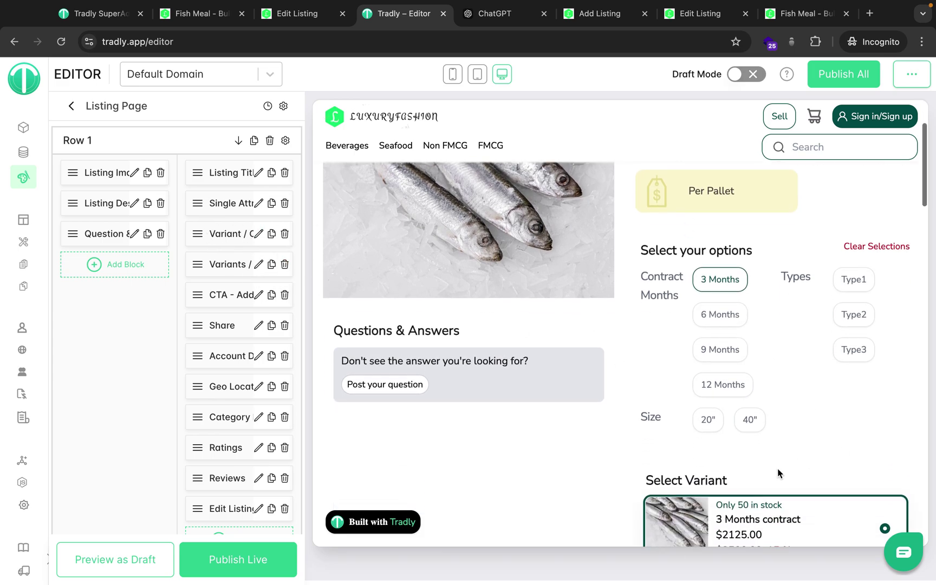
scroll(778, 474, down, 3)
scroll(726, 413, down, 5)
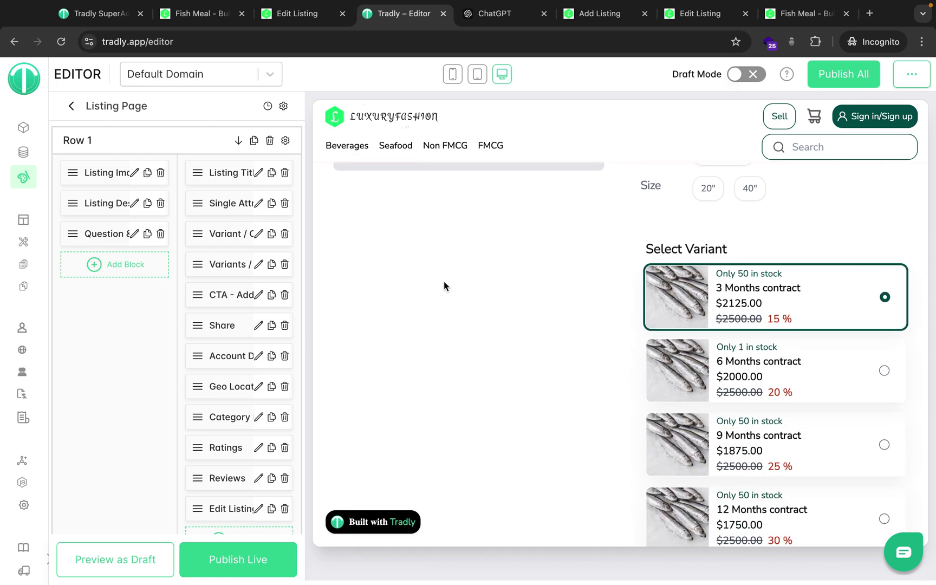
Set the Variants / Options block's variants selection to Dropdown, save it and preview the Listing Page as a draft
click(256, 264)
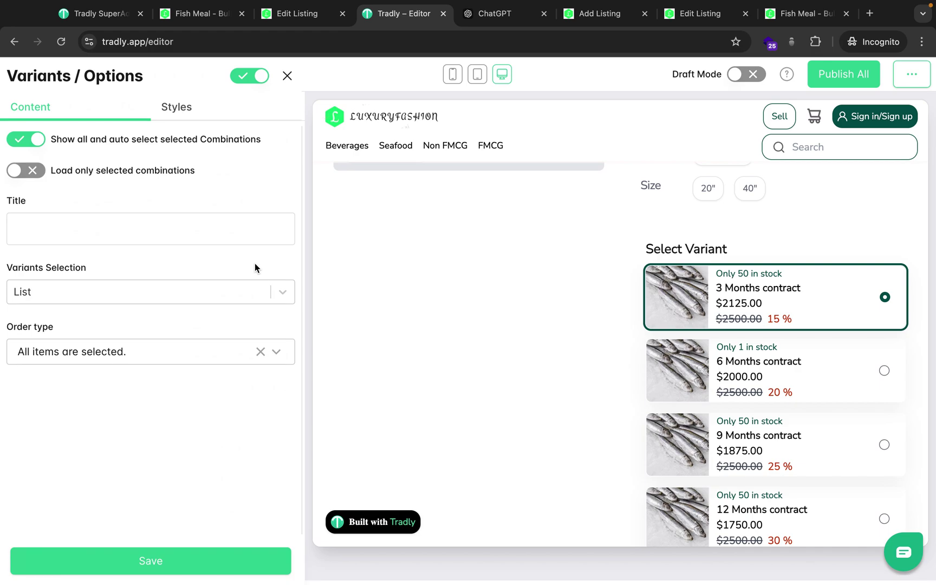
click(167, 288)
click(40, 341)
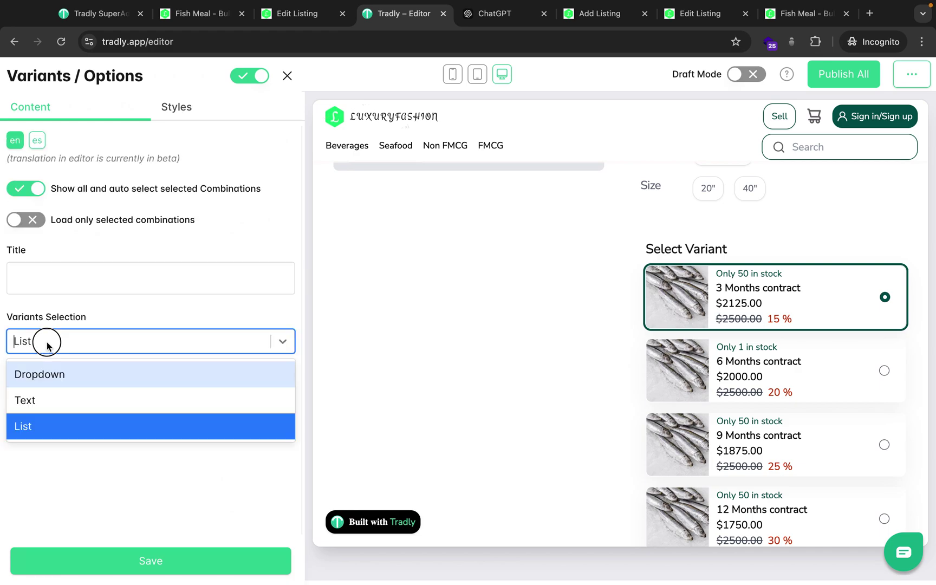
click(50, 374)
click(124, 562)
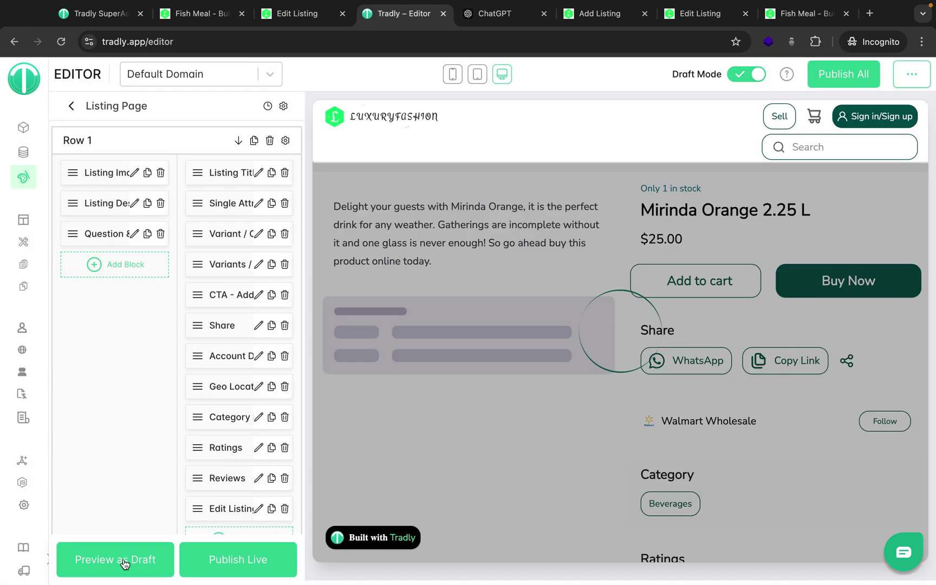
Open the Fish Meal - Bulk Purchase listing in the draft preview and examine how its variants are displayed
scroll(651, 396, down, 10)
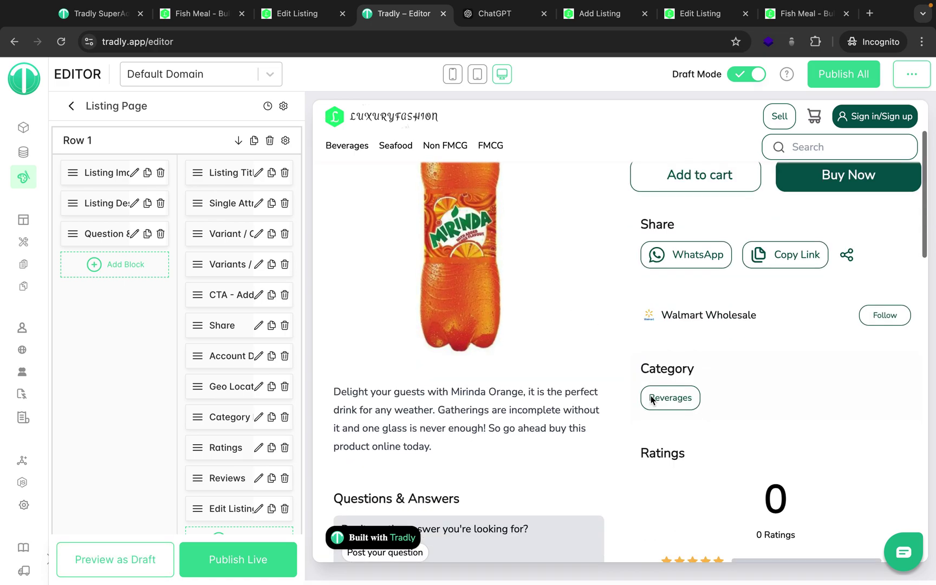
scroll(650, 400, down, 3)
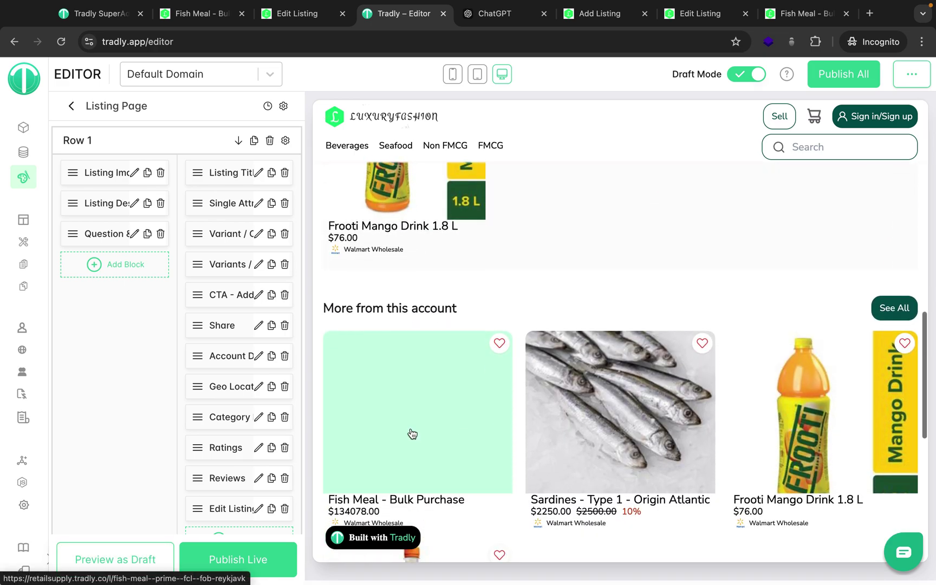
click(411, 431)
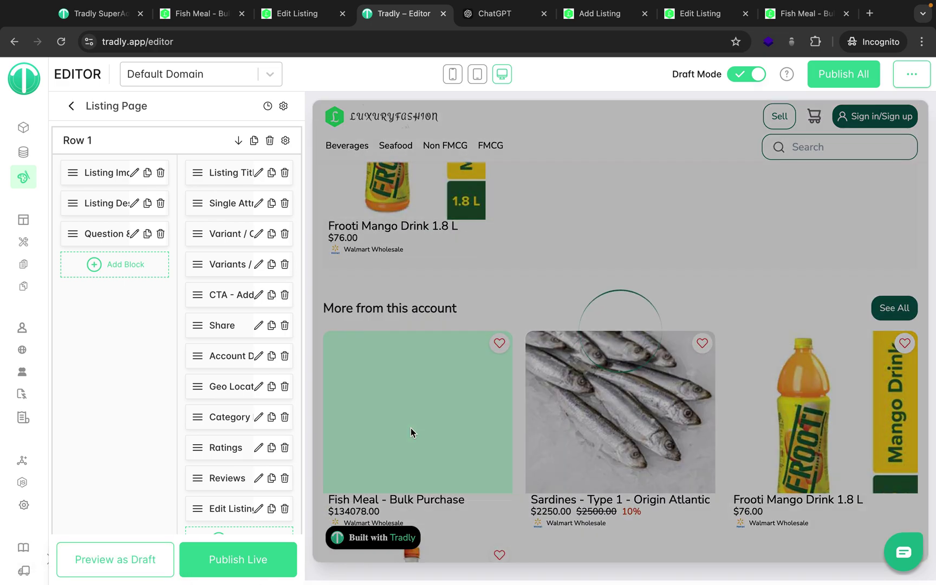
scroll(589, 376, down, 6)
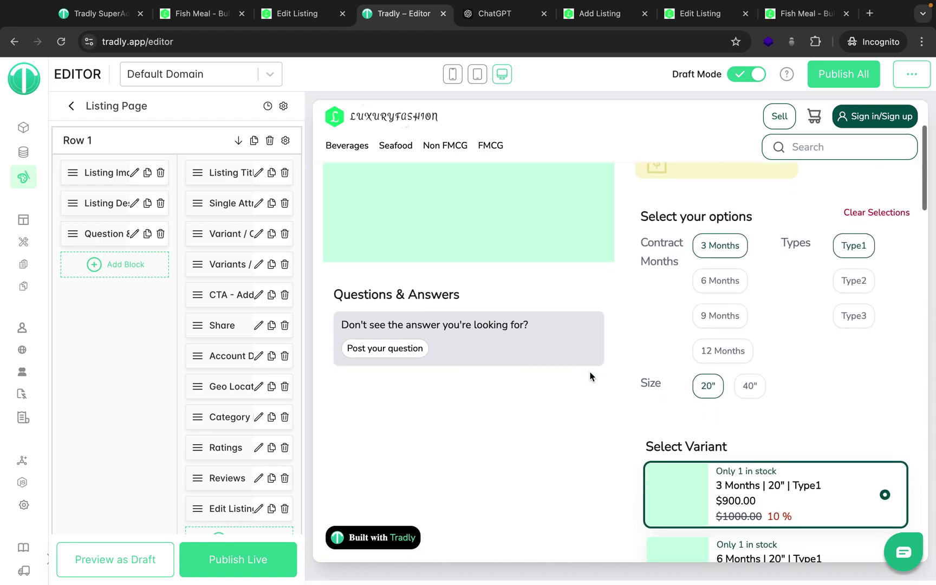
scroll(590, 377, down, 5)
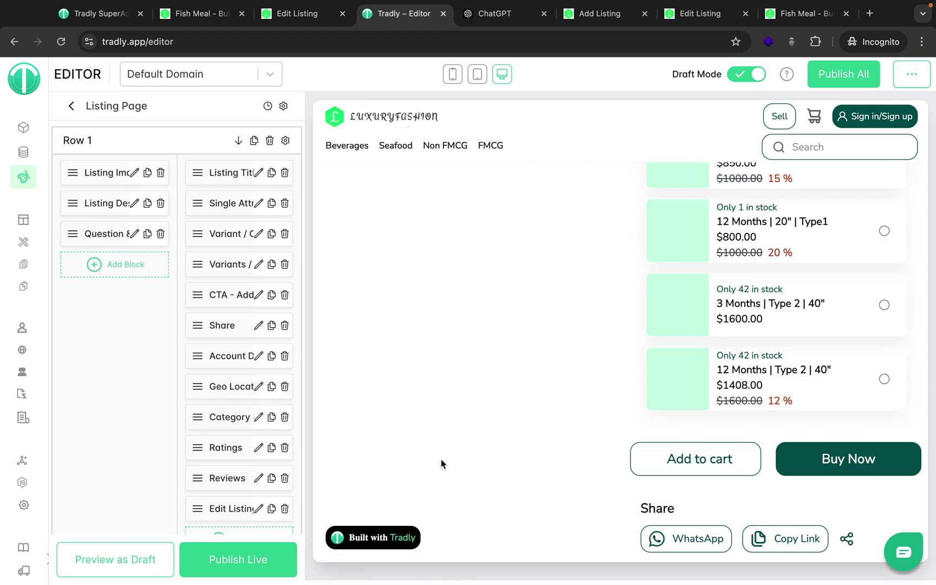
Publish the Listing Page changes live
click(289, 561)
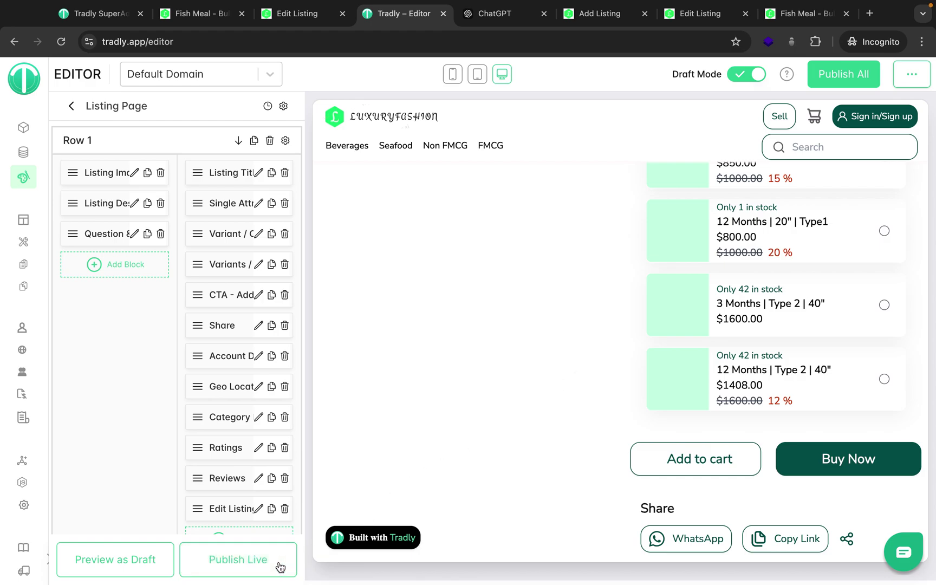
click(280, 567)
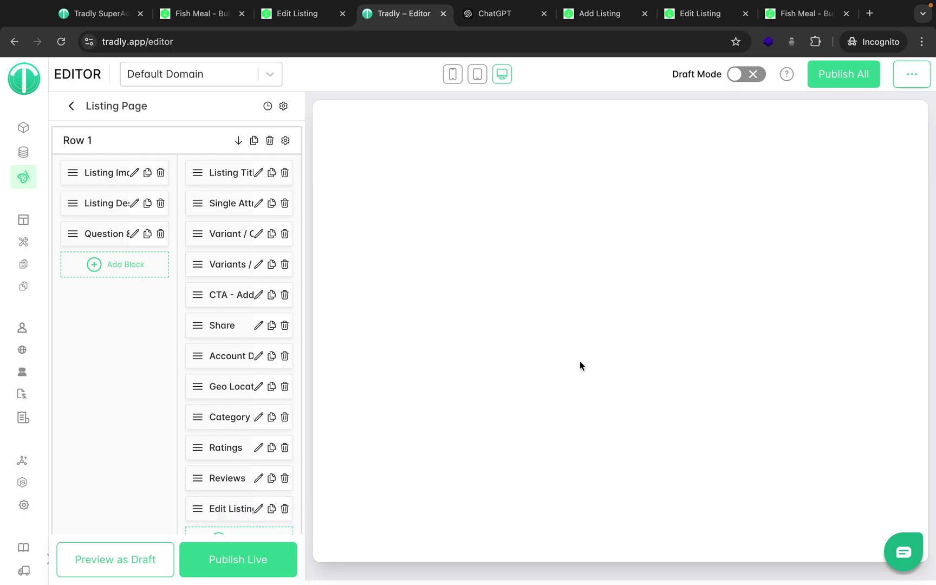
Reopen the Variants / Options block settings and open the Fish Meal - Bulk Purchase listing in the published preview
scroll(559, 416, down, 10)
scroll(558, 410, down, 1)
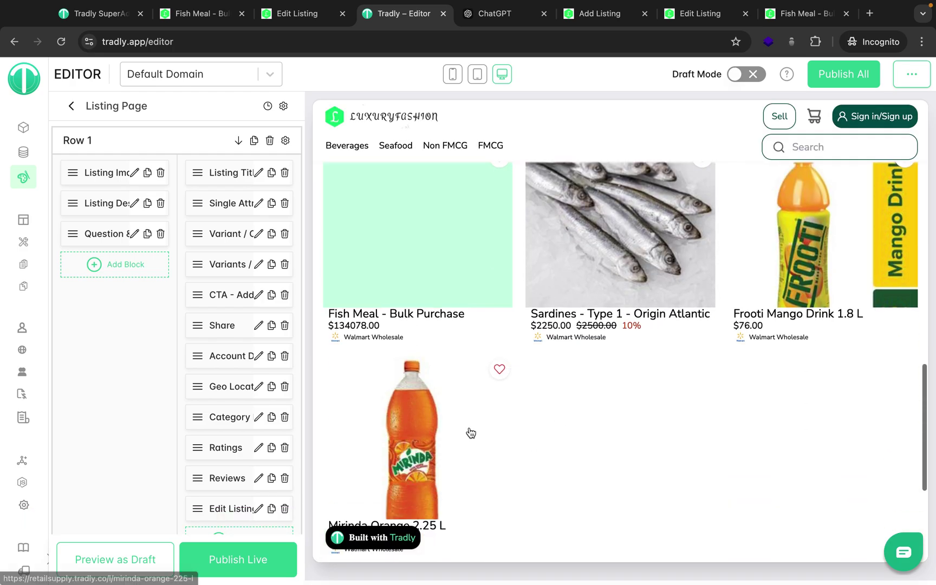
click(258, 265)
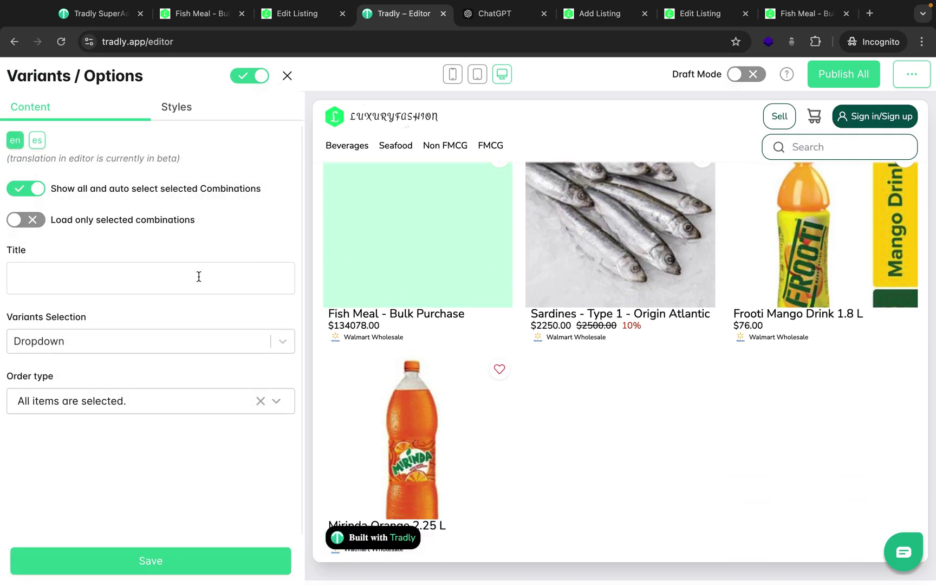
click(399, 275)
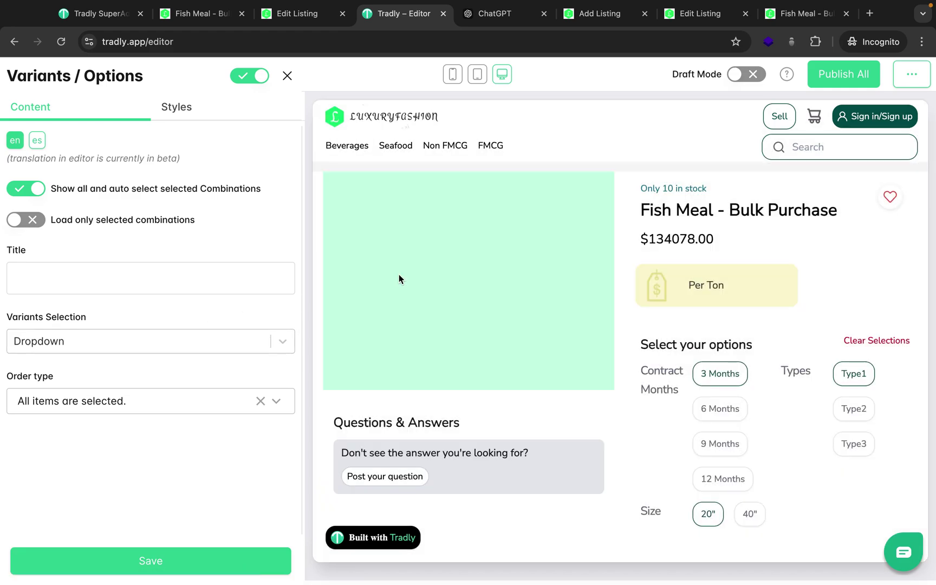
Try the variant dropdown in the Fish Meal - Bulk Purchase preview, choosing 6 Months | 20" | Type1 and 3 Months | Type 2 | 40"
scroll(743, 410, down, 4)
click(742, 315)
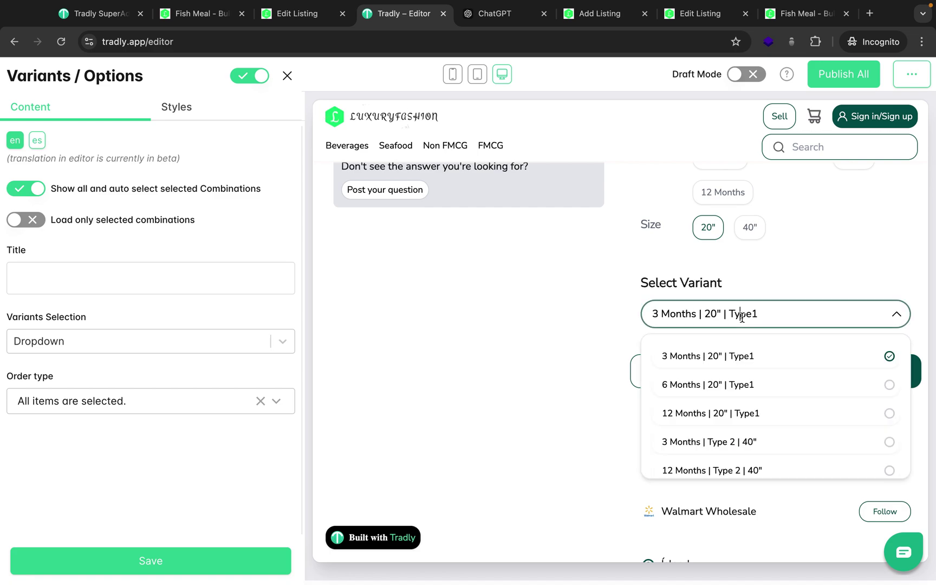
scroll(772, 383, down, 1)
click(774, 381)
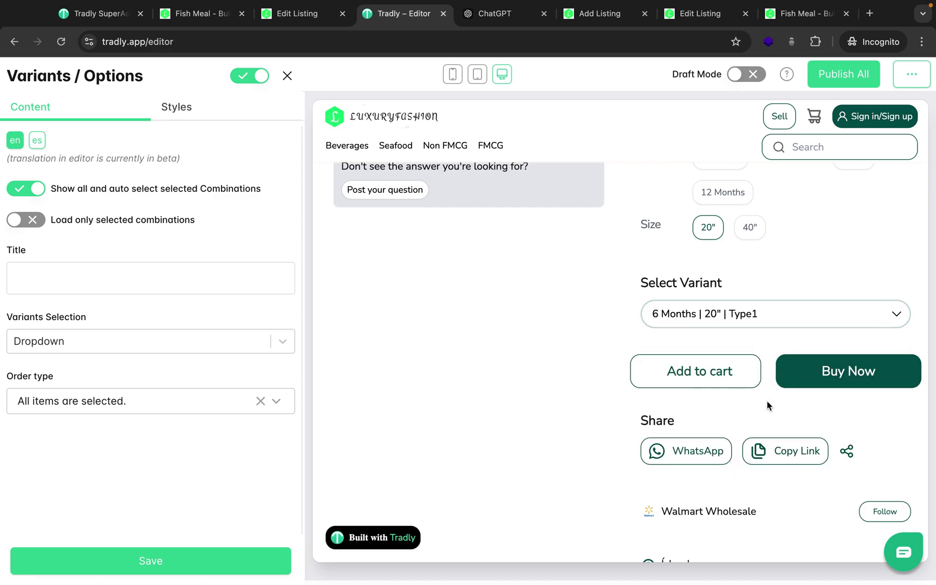
click(800, 314)
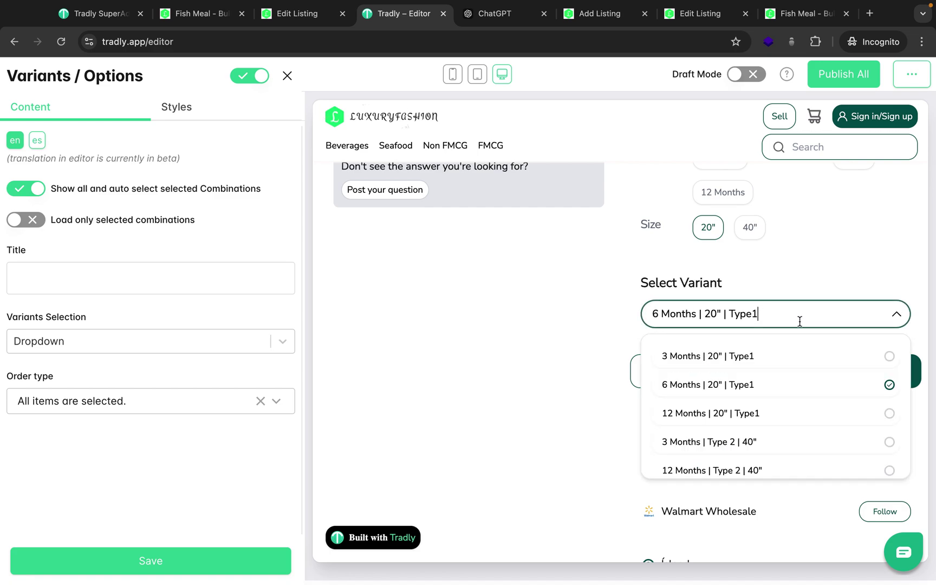
click(798, 444)
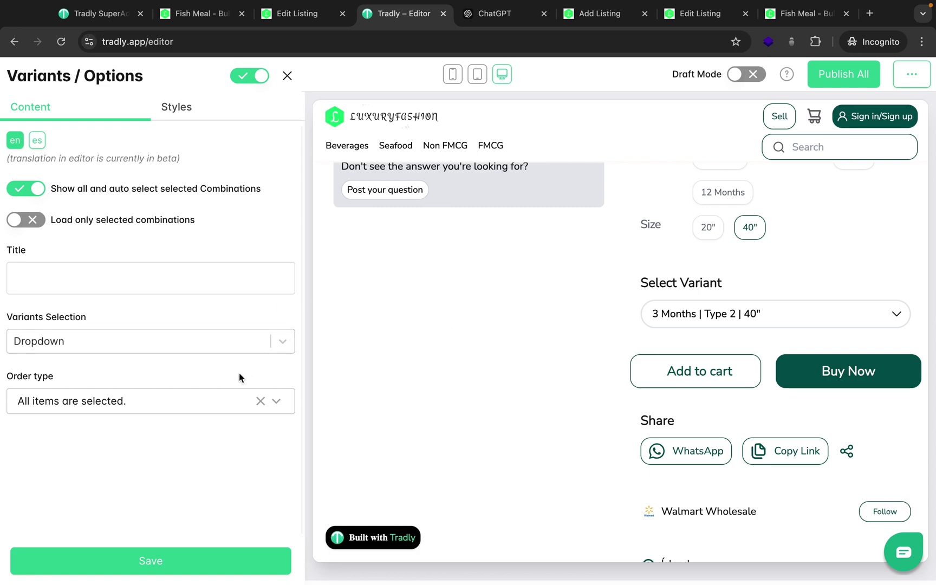
Set the Variants / Options block's variants selection to List, save it and publish the Listing Page live
click(218, 341)
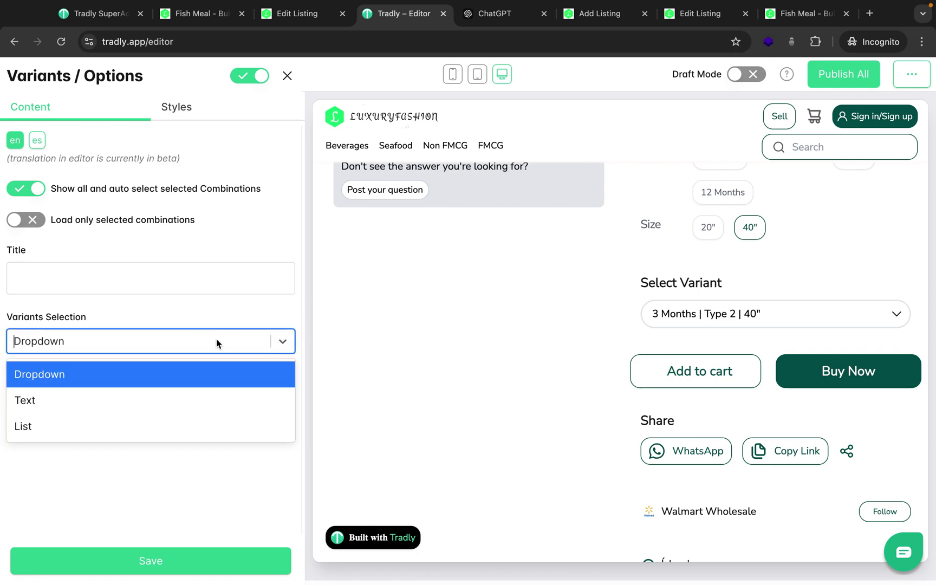
click(144, 428)
click(136, 553)
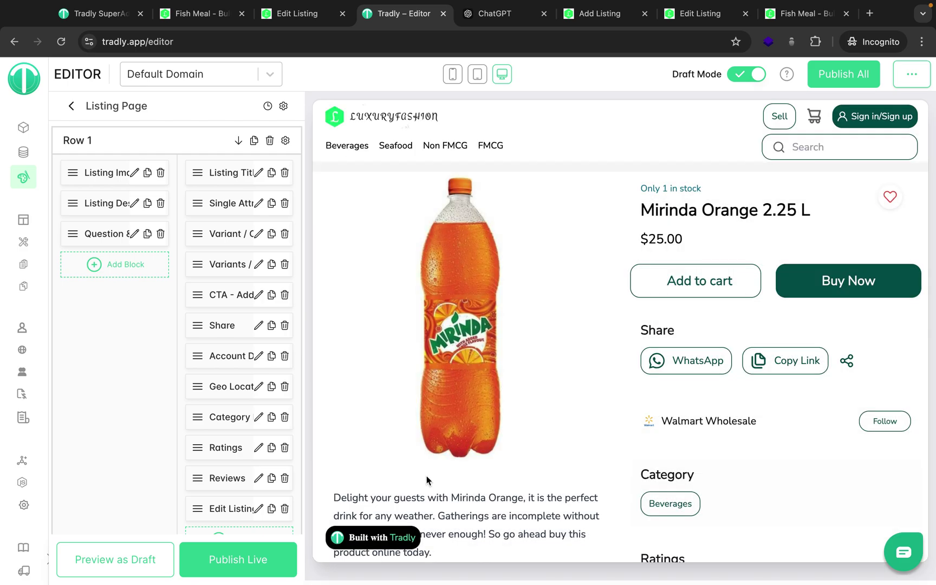
click(258, 567)
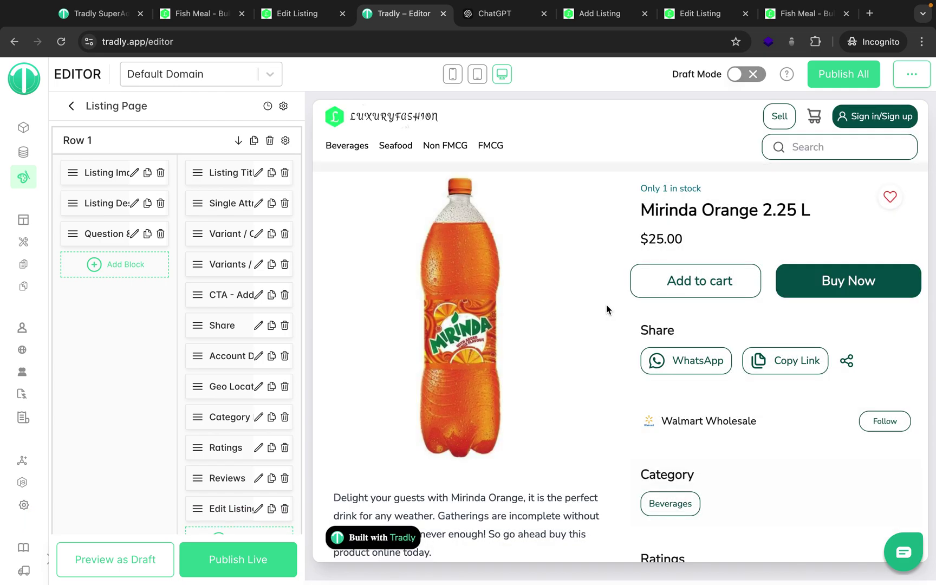
Open the Fish Meal - Bulk Purchase listing in the published preview and inspect its Per Ton price type
scroll(734, 376, down, 15)
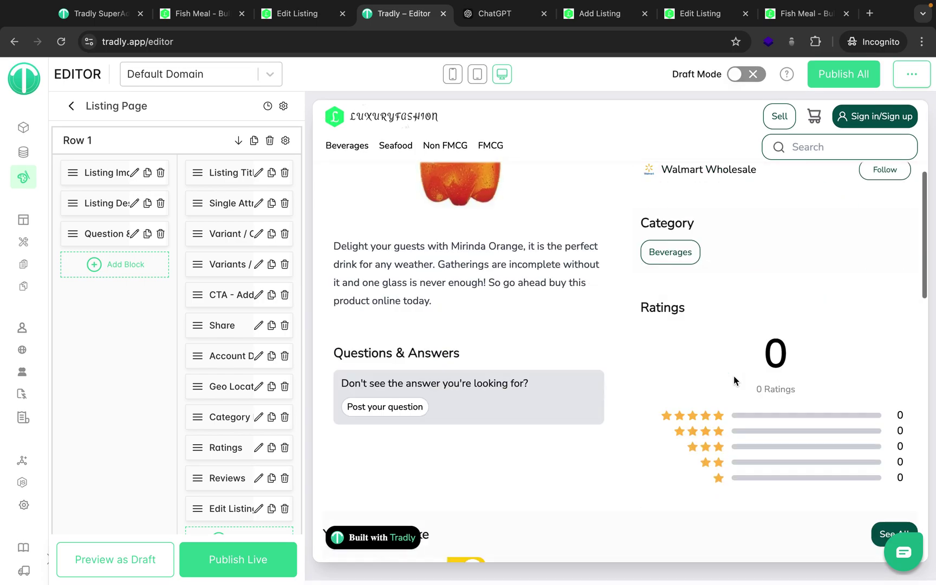
click(418, 349)
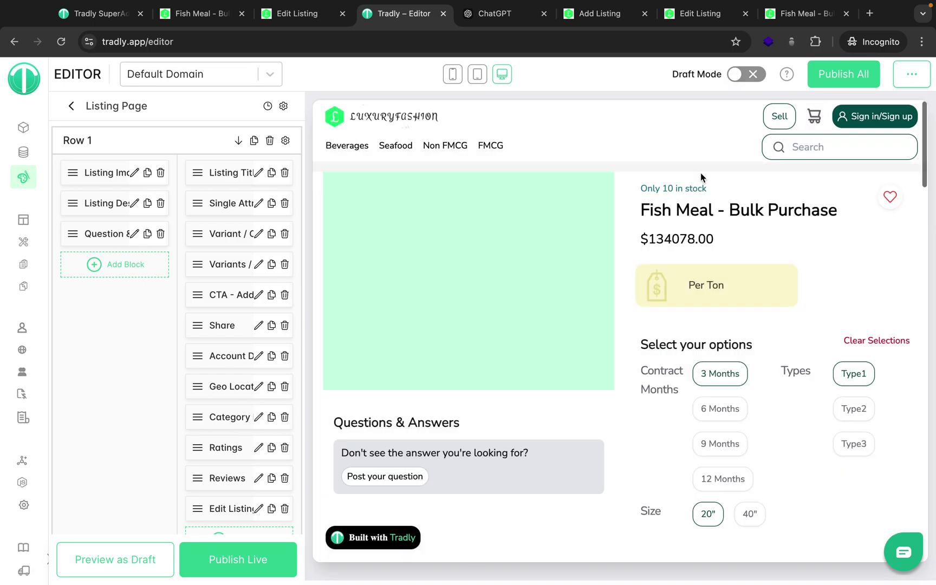
drag(688, 291, 722, 286)
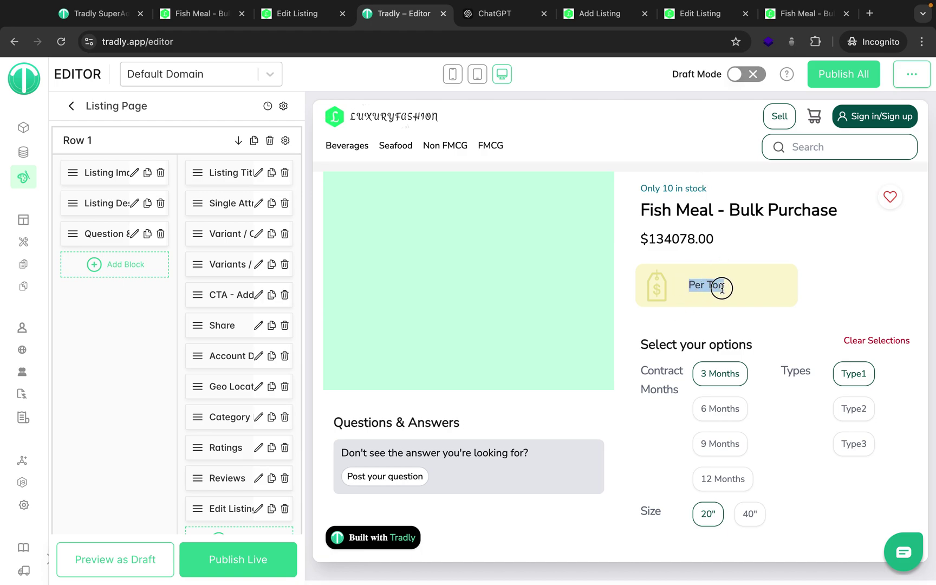
Check the Single Attribute block's selectable attributes and compare them with the Price Type options in the Edit Listing form
click(259, 205)
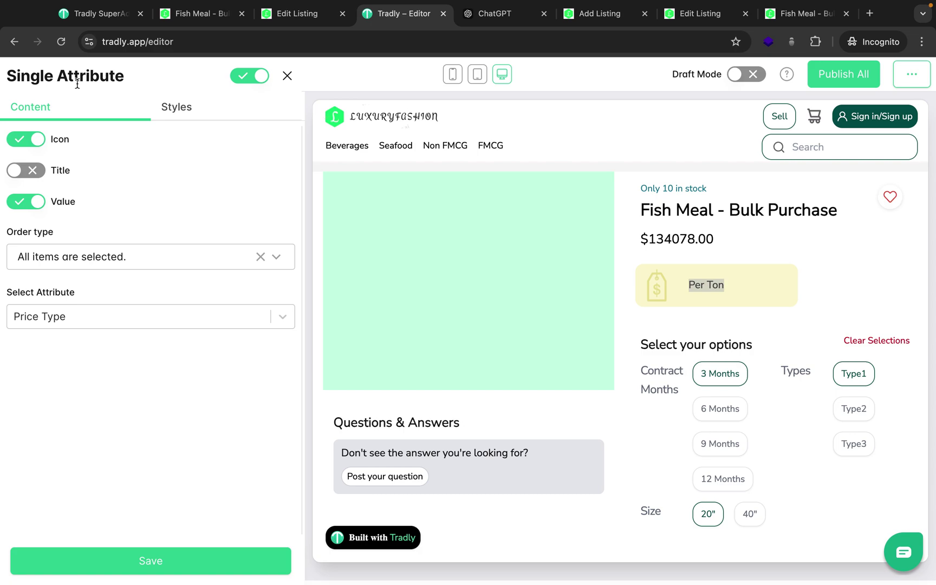
click(64, 318)
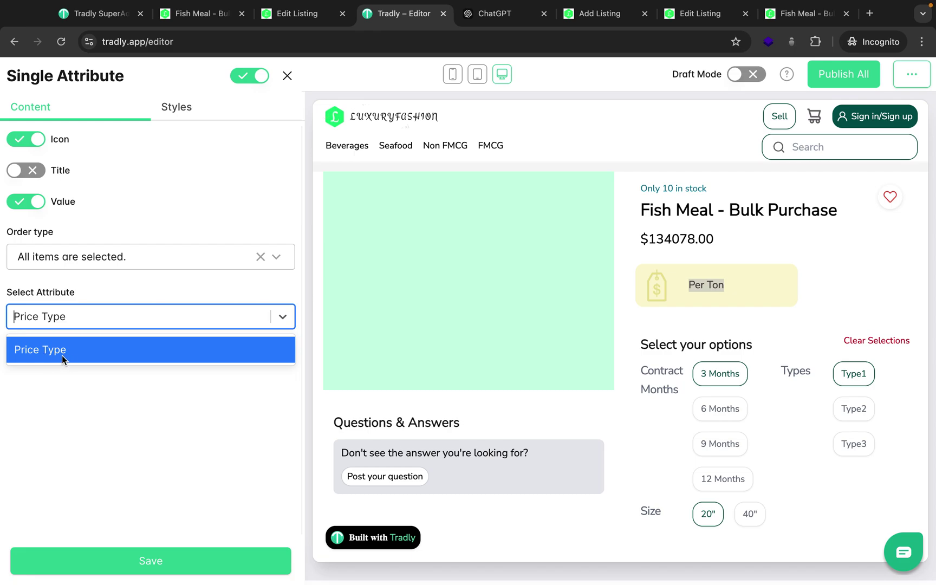
click(314, 17)
click(339, 317)
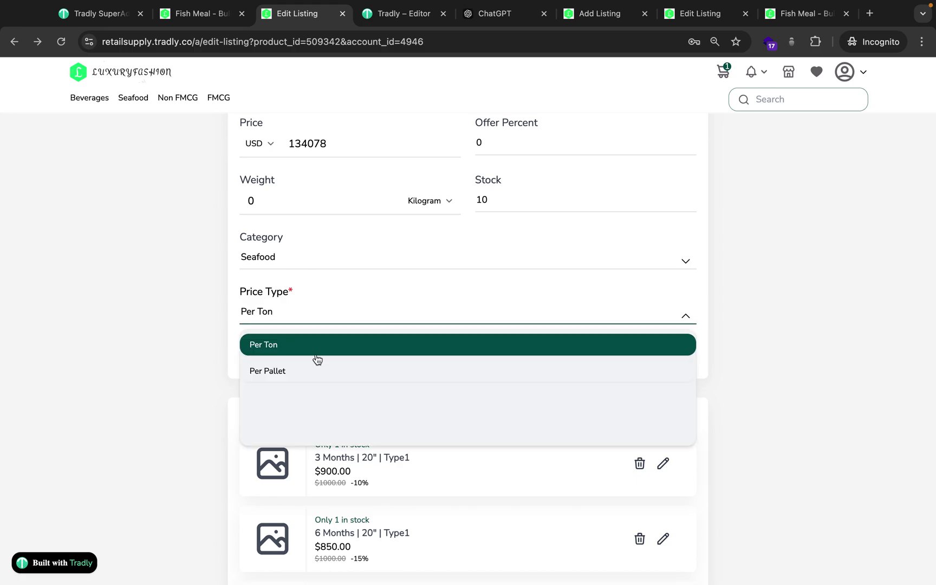
click(387, 21)
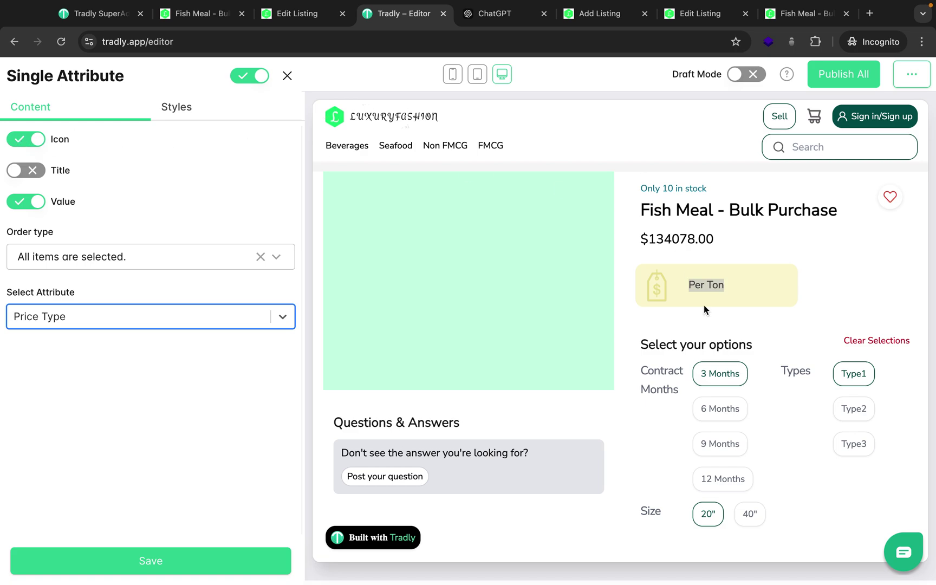
Review the Single Attribute block's content styles against the Per Ton badge and the price in the Edit Listing form
click(197, 118)
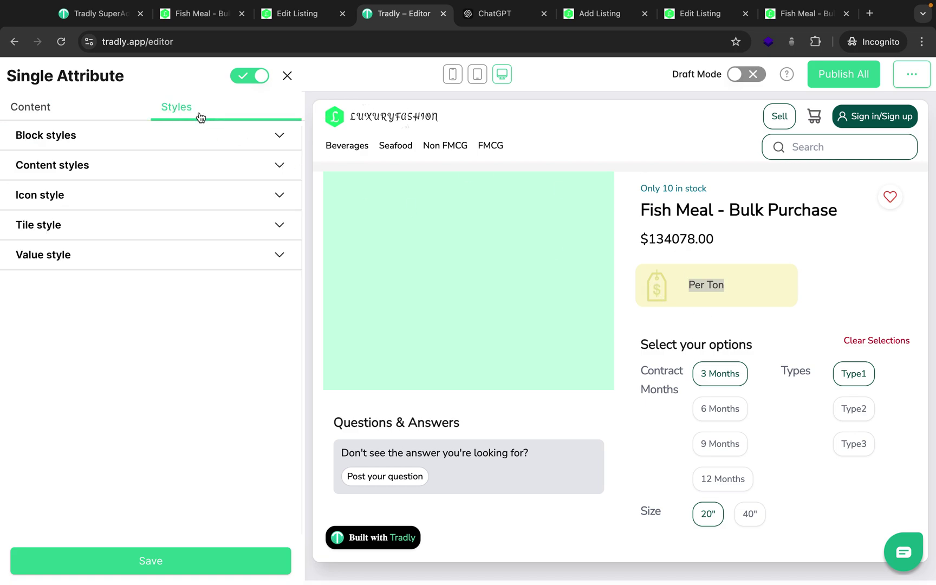
click(173, 173)
scroll(212, 372, down, 5)
scroll(212, 372, down, 5)
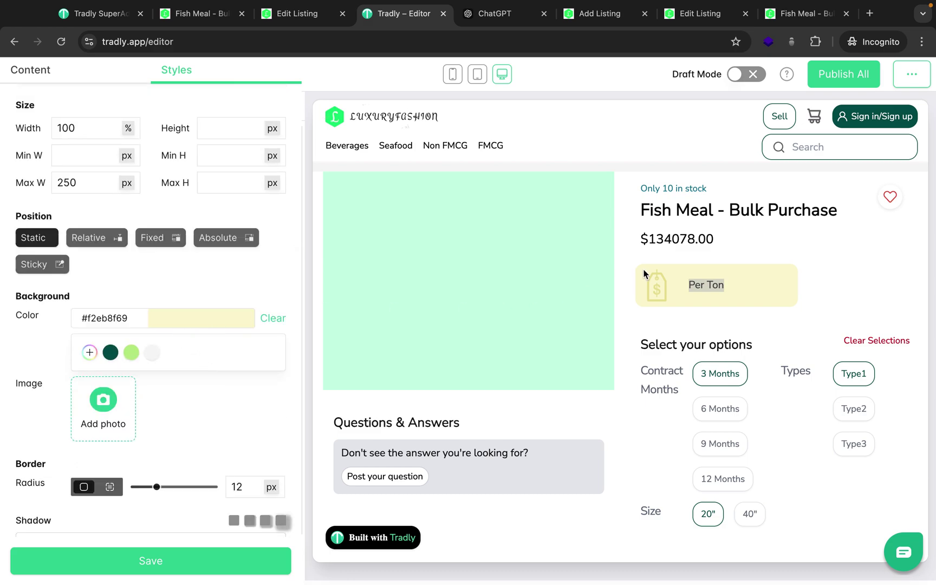
drag(658, 281, 618, 377)
click(782, 276)
drag(721, 293, 685, 285)
click(284, 13)
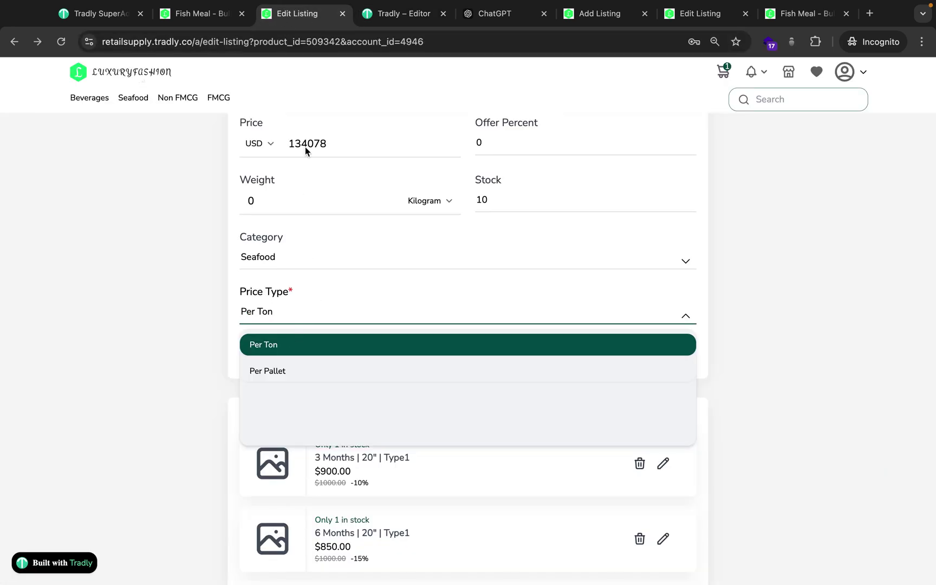
click(378, 16)
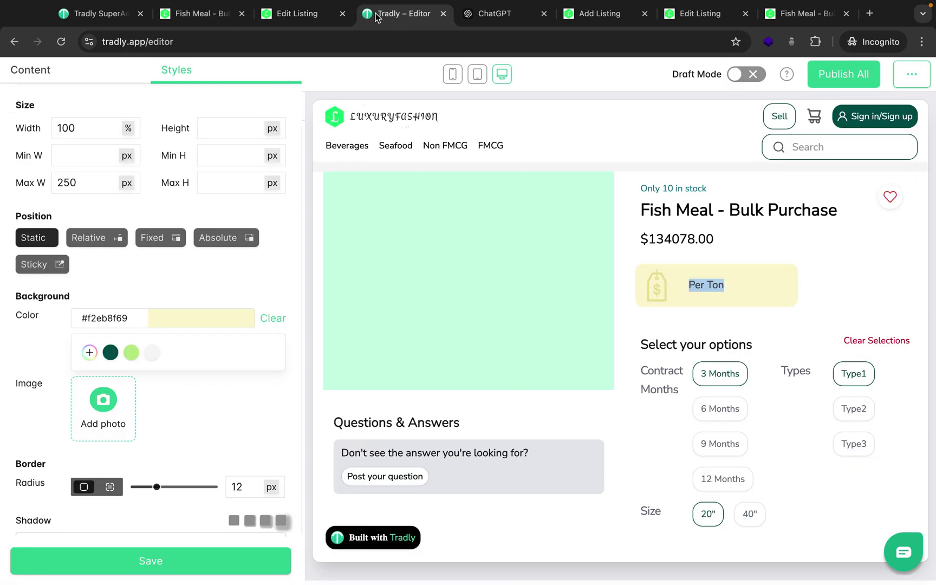
Examine the listing preview's variant list and its Contract Months, Types and Size option groups
scroll(650, 364, down, 10)
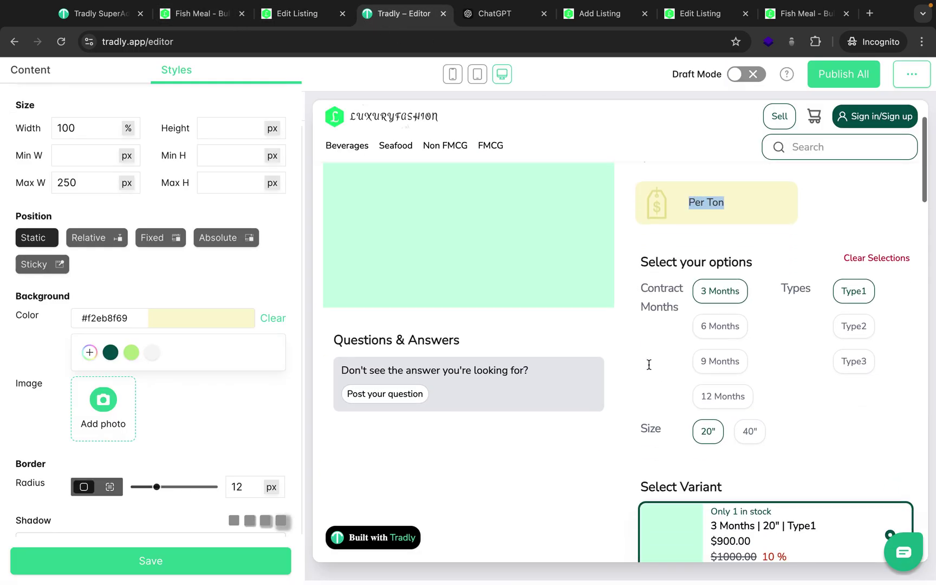
scroll(649, 364, down, 3)
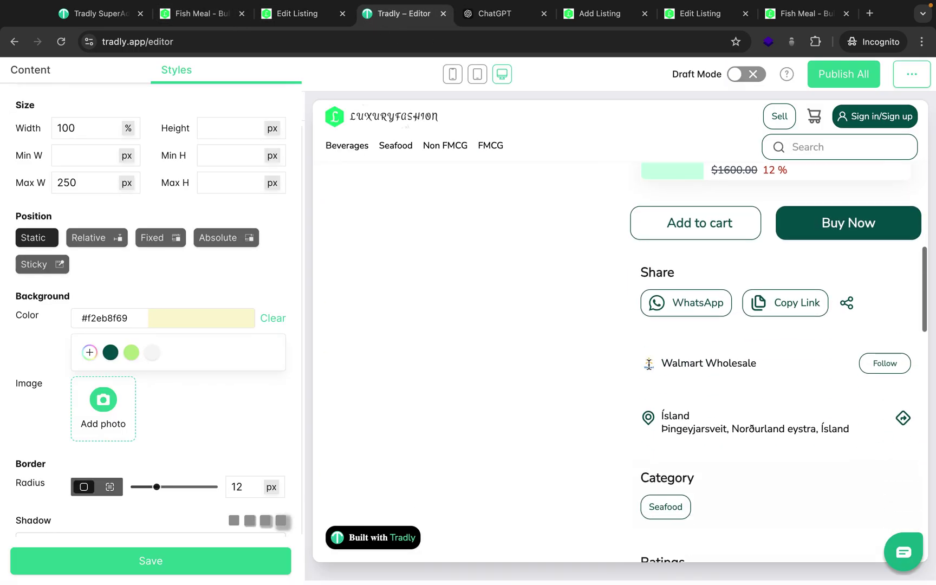
scroll(649, 364, up, 15)
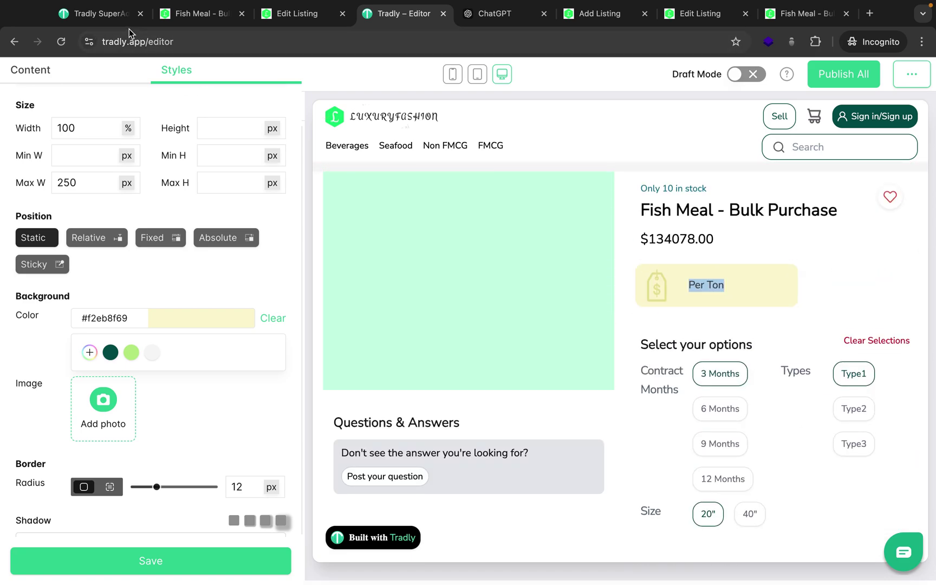
scroll(731, 406, down, 2)
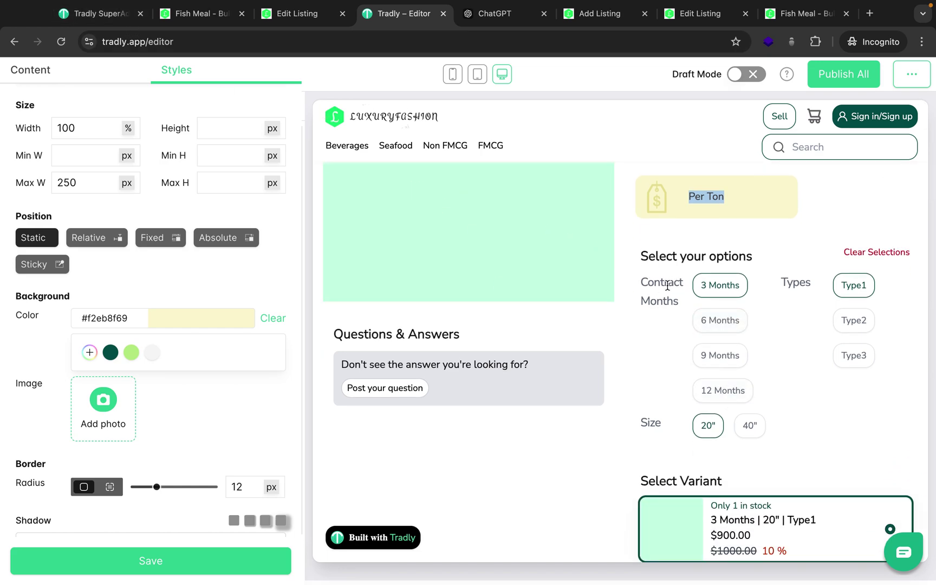
drag(680, 302, 633, 284)
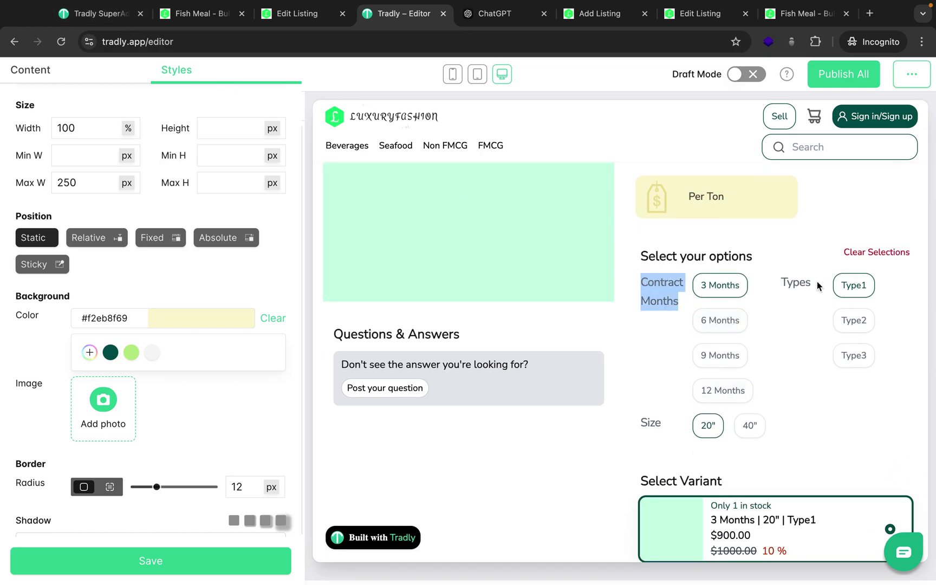
drag(818, 285, 779, 286)
drag(664, 426, 634, 424)
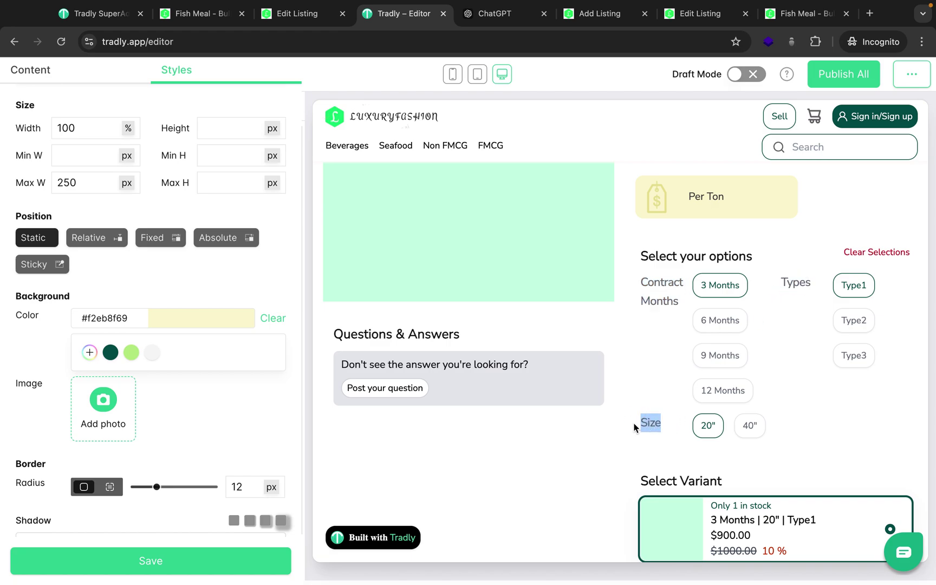
Switch to Tradly SuperAdmin and open the list of listing variant types
click(97, 14)
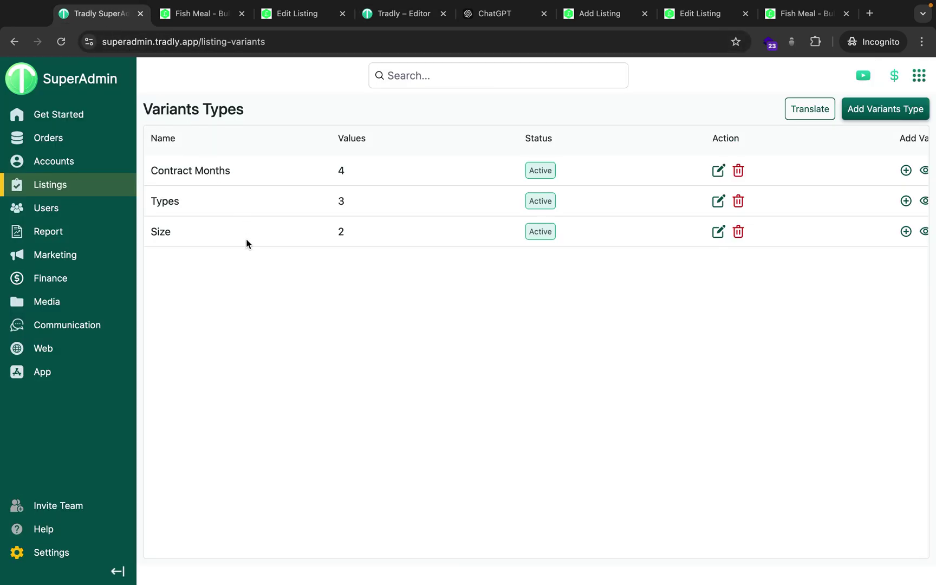
mouse_move(106, 182)
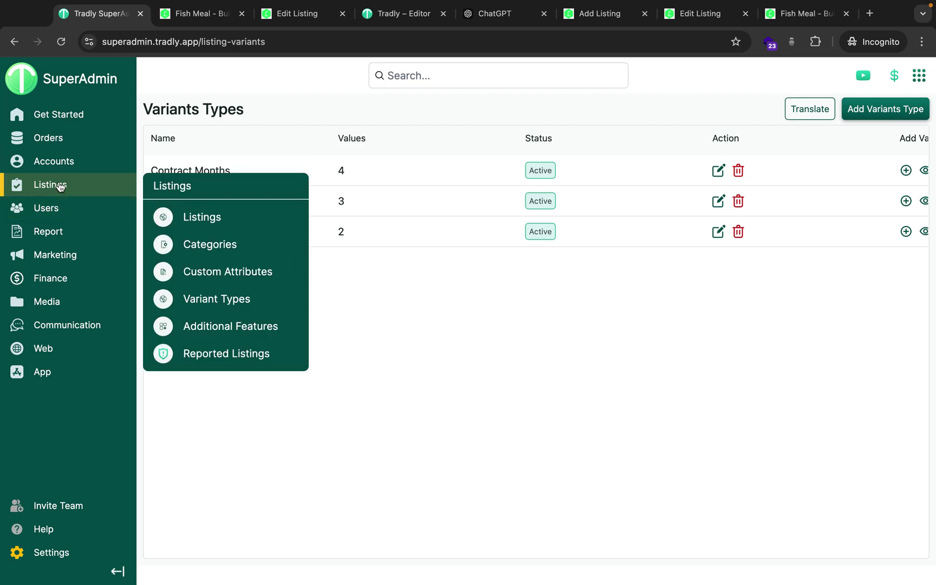
click(240, 298)
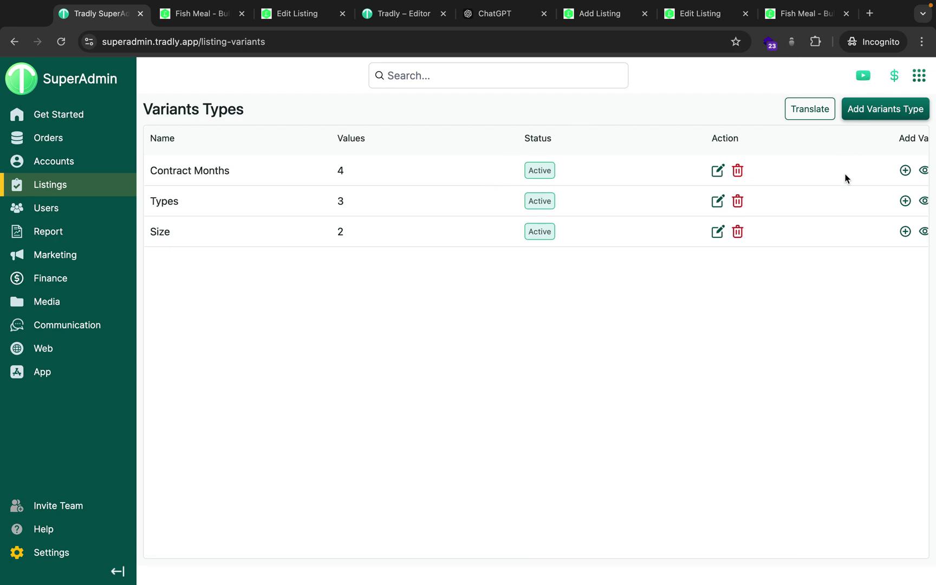
View the edit form of the Contract Months variant type and the form for adding a variant type, returning without saving
click(718, 170)
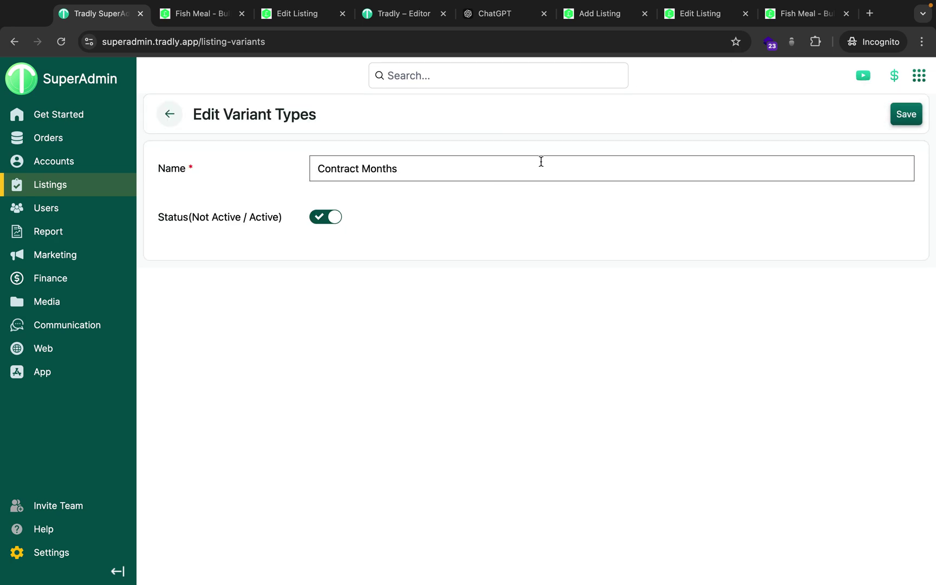
click(169, 114)
click(889, 108)
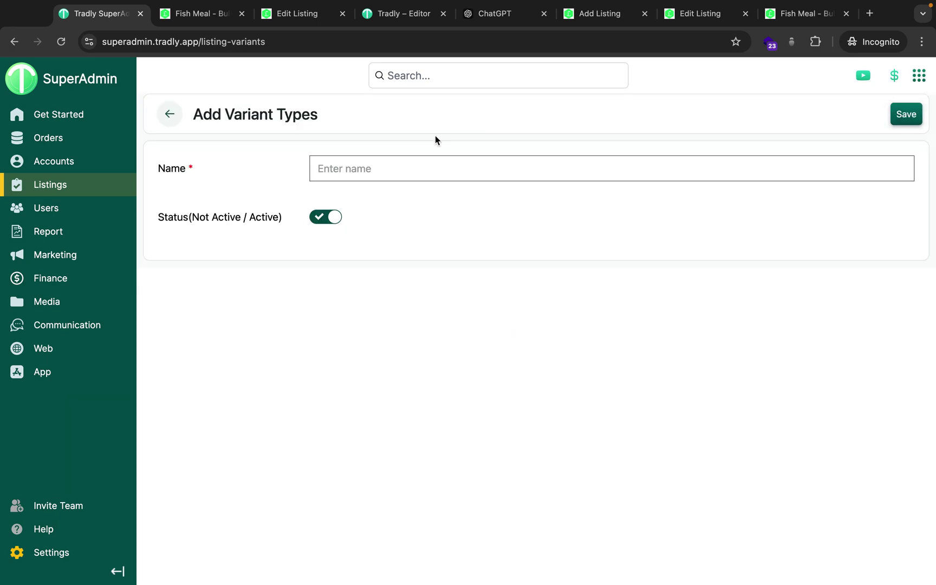
click(171, 116)
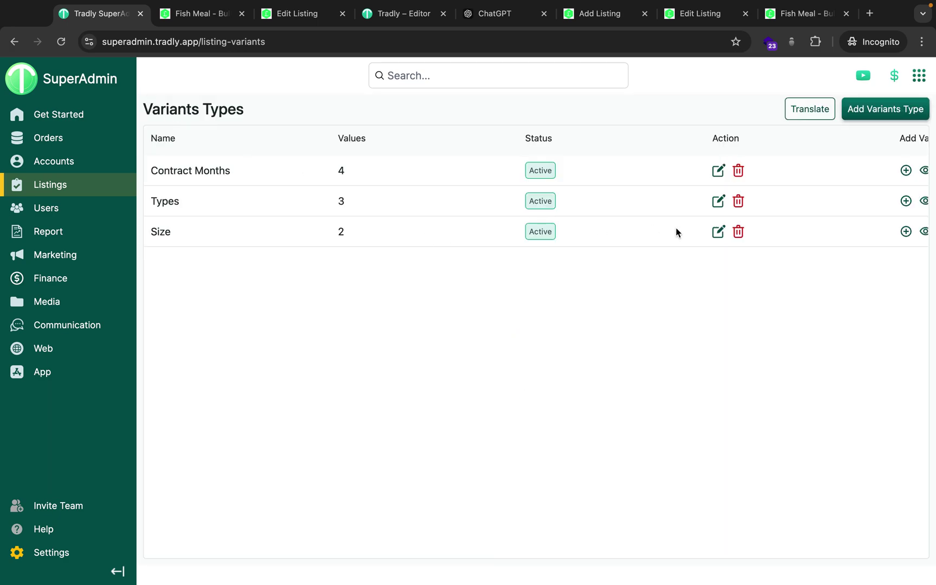
View the Contract Months values and the form for adding variant values, then return to the variant types list
scroll(676, 232, right, 3)
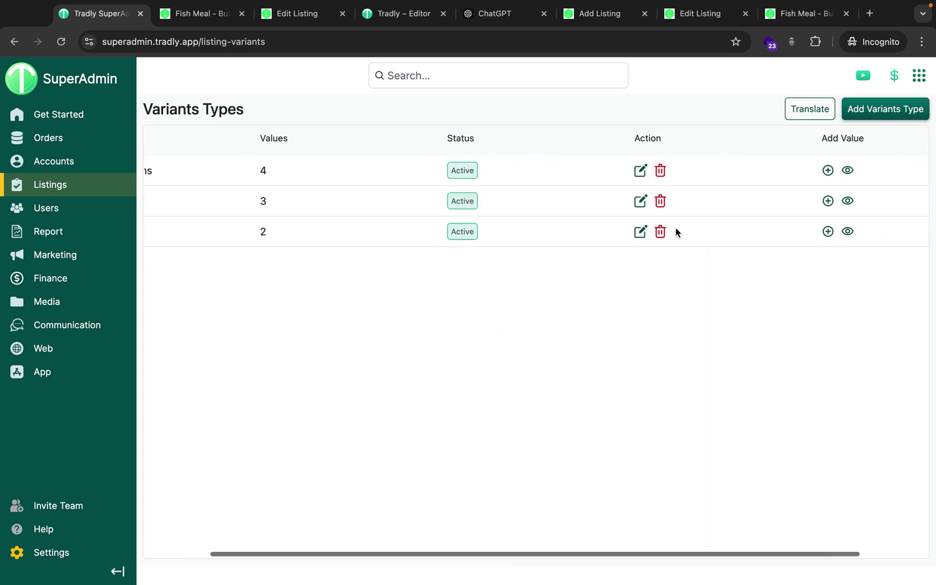
click(848, 171)
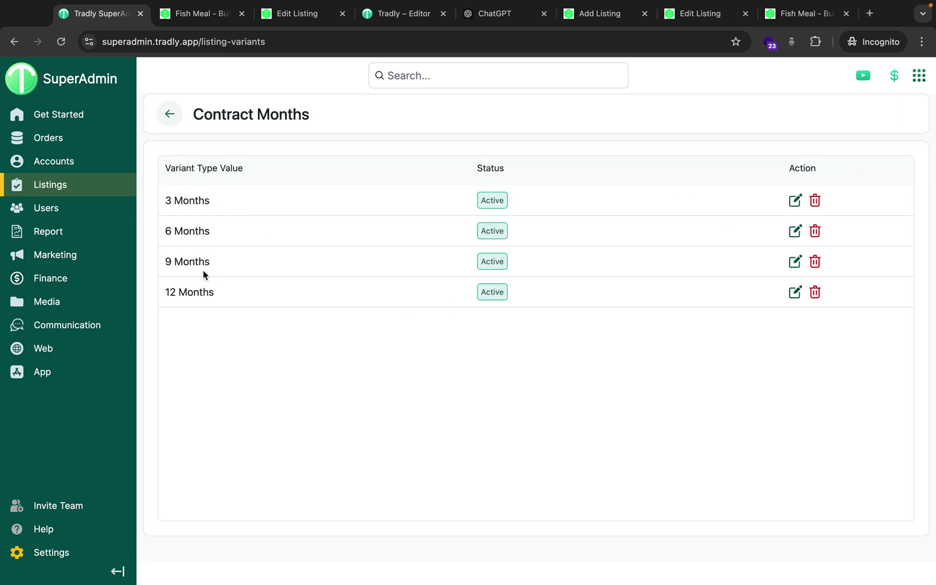
click(170, 114)
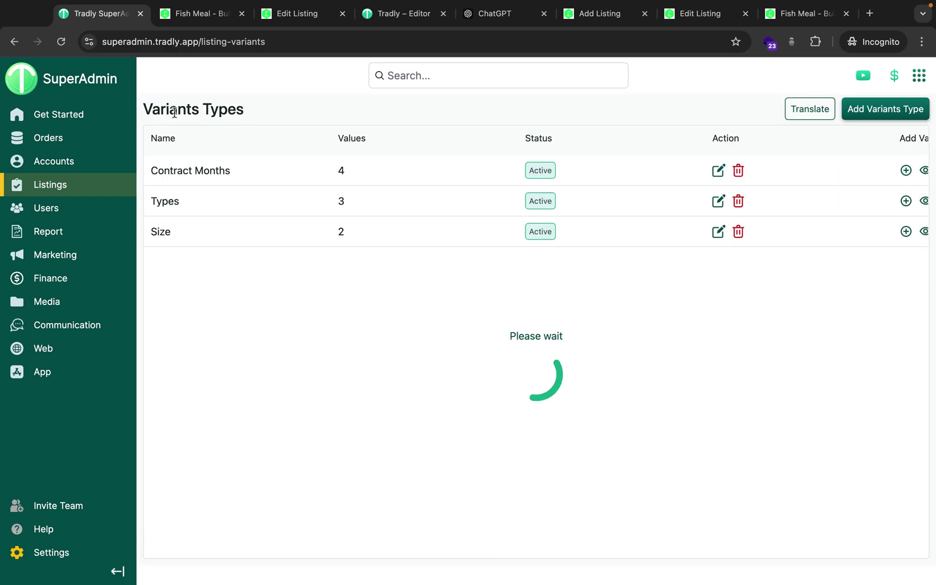
click(907, 172)
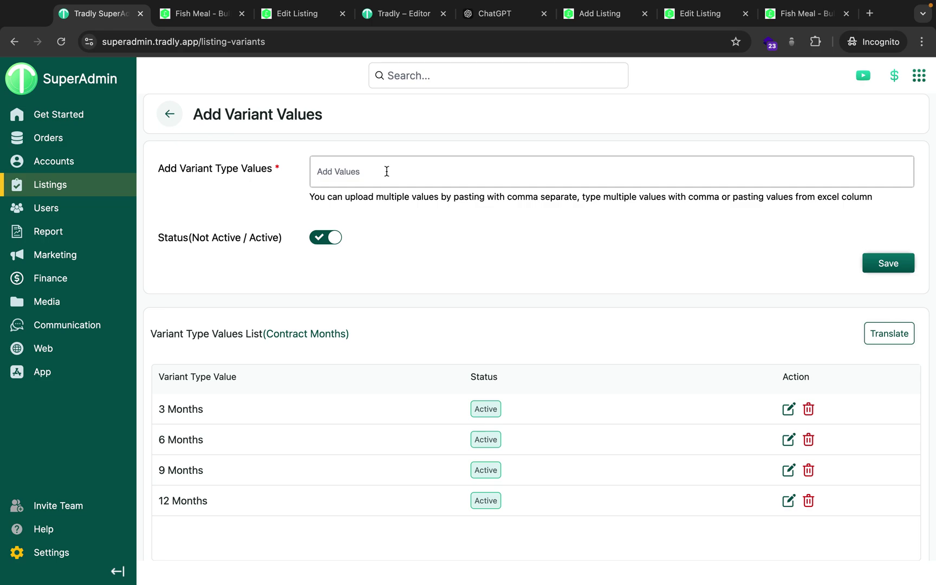
click(170, 114)
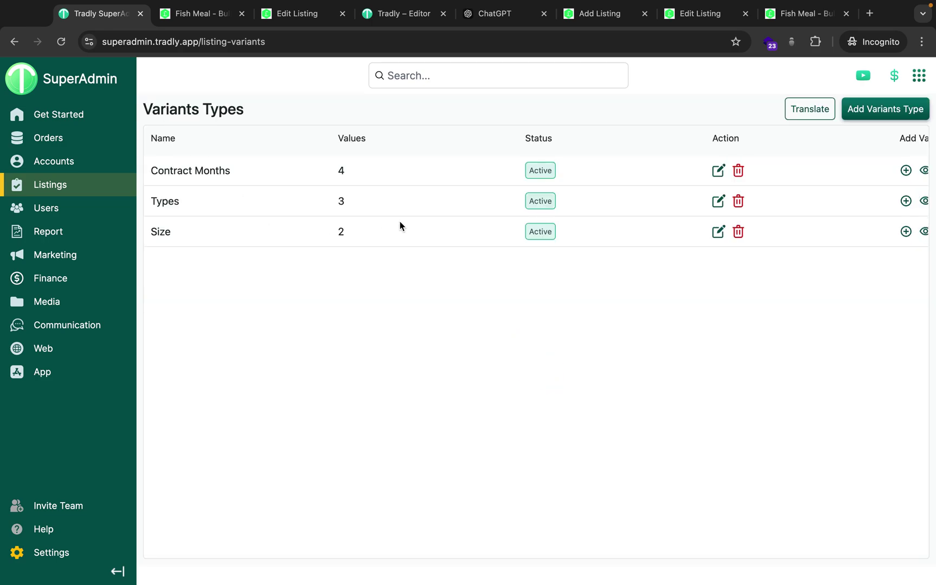
View the Size variant type's values and the form for adding values, then return to the variant types list
scroll(440, 223, right, 2)
scroll(440, 224, left, 2)
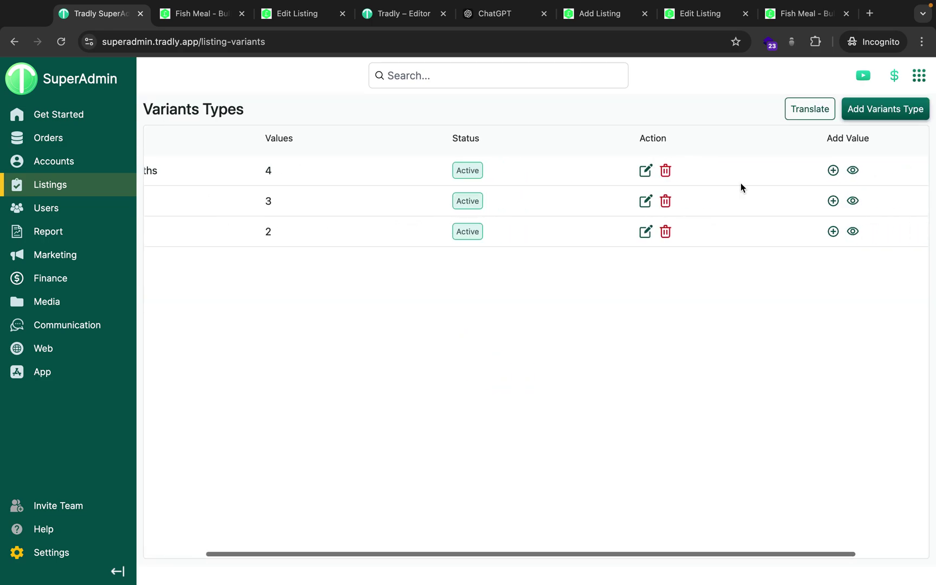
click(832, 233)
scroll(723, 363, down, 1)
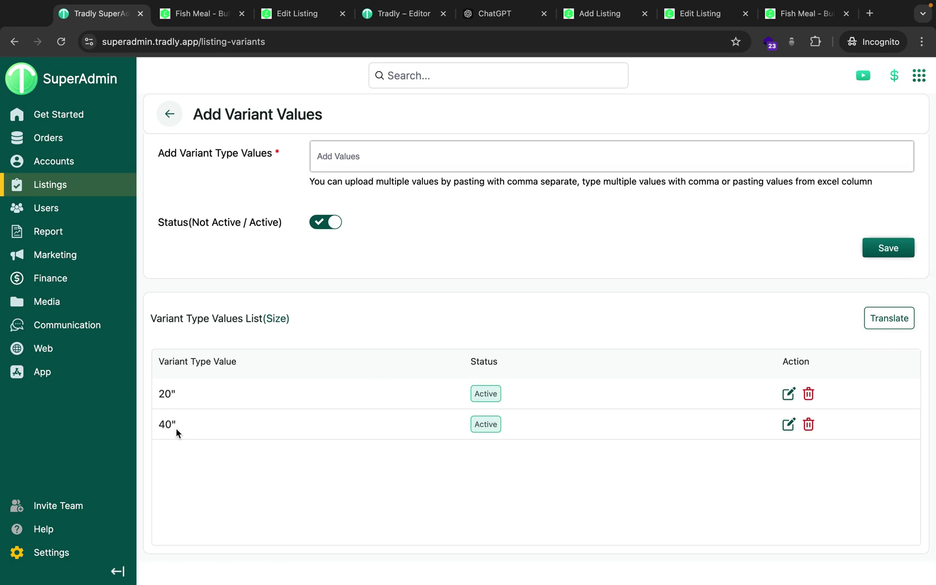
click(330, 163)
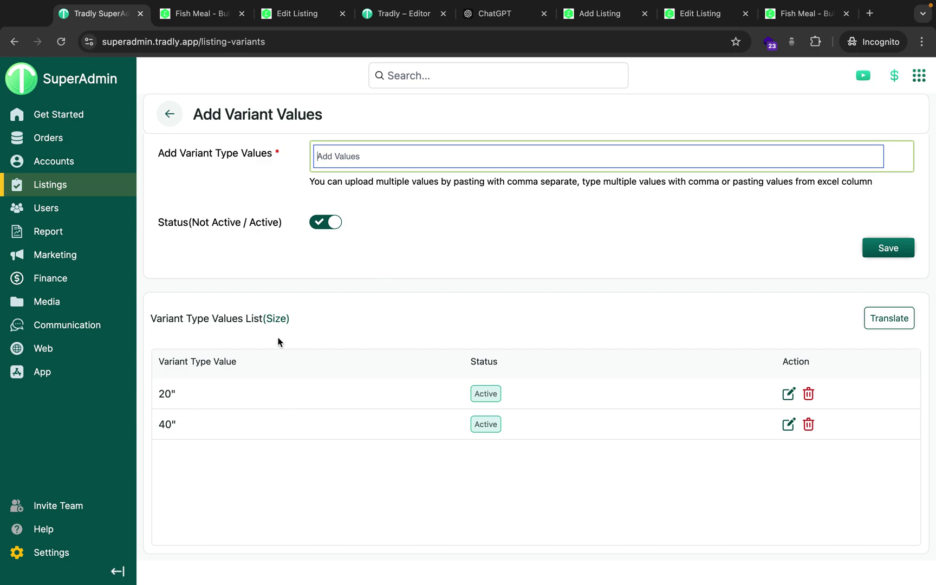
click(168, 114)
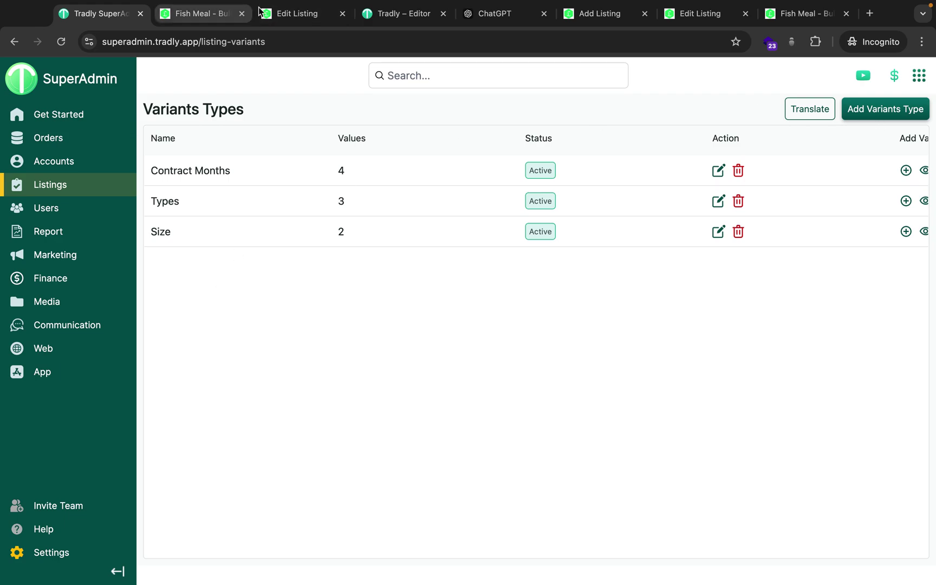
Glance at the listing's edit page, then add and save a variant type named Dummy in SuperAdmin
click(288, 13)
click(130, 317)
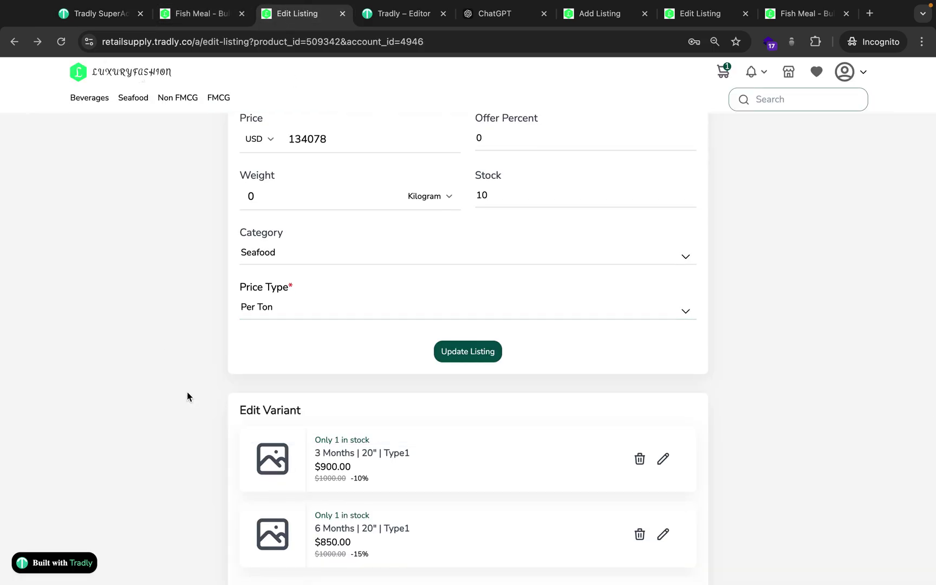
click(107, 22)
click(850, 106)
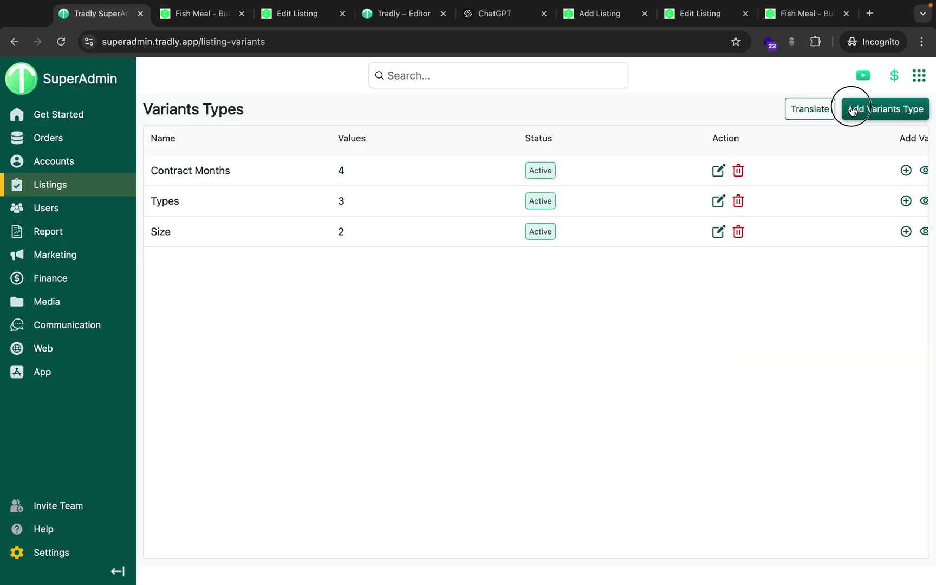
click(341, 176)
text(umm)
key(super+a)
text(Dummy)
click(900, 116)
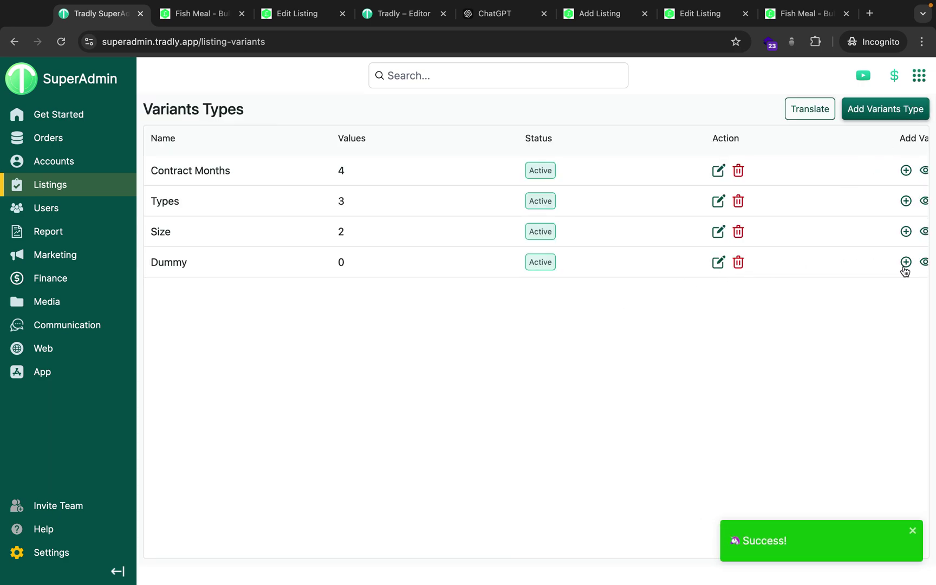
Switch to the listing's edit page, start adding a variant, and open the options of the Dummy field
click(293, 20)
scroll(380, 290, down, 7)
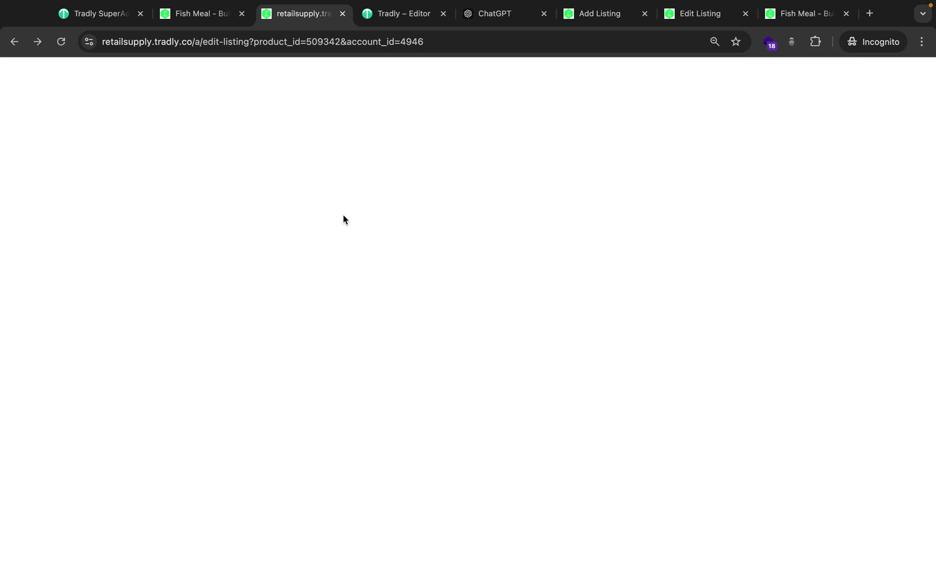
scroll(343, 218, down, 10)
scroll(404, 359, down, 8)
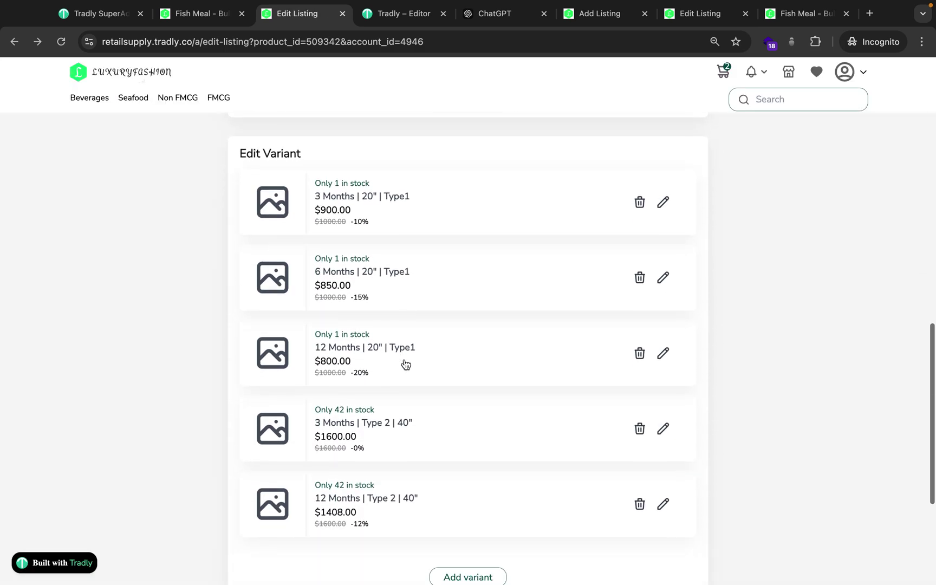
click(452, 357)
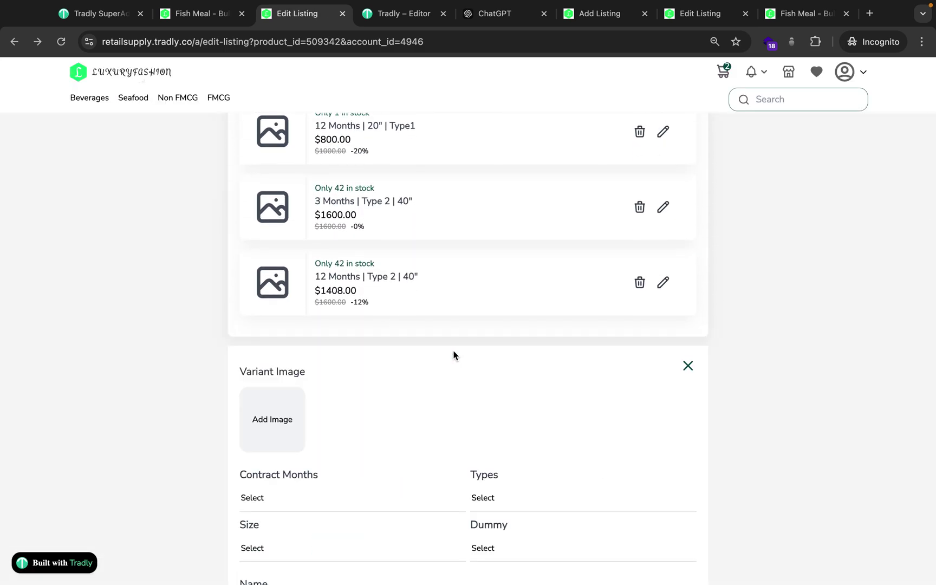
scroll(421, 490, down, 2)
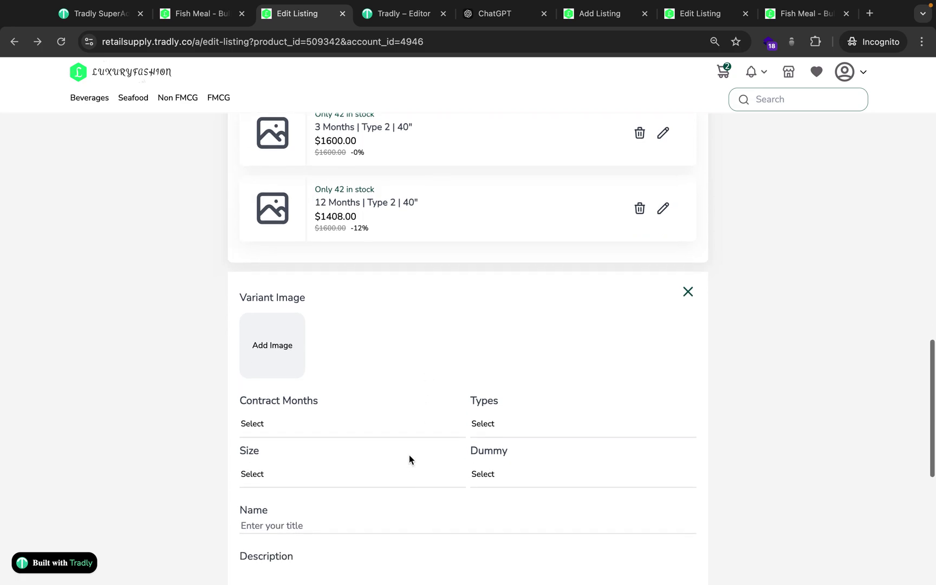
click(495, 476)
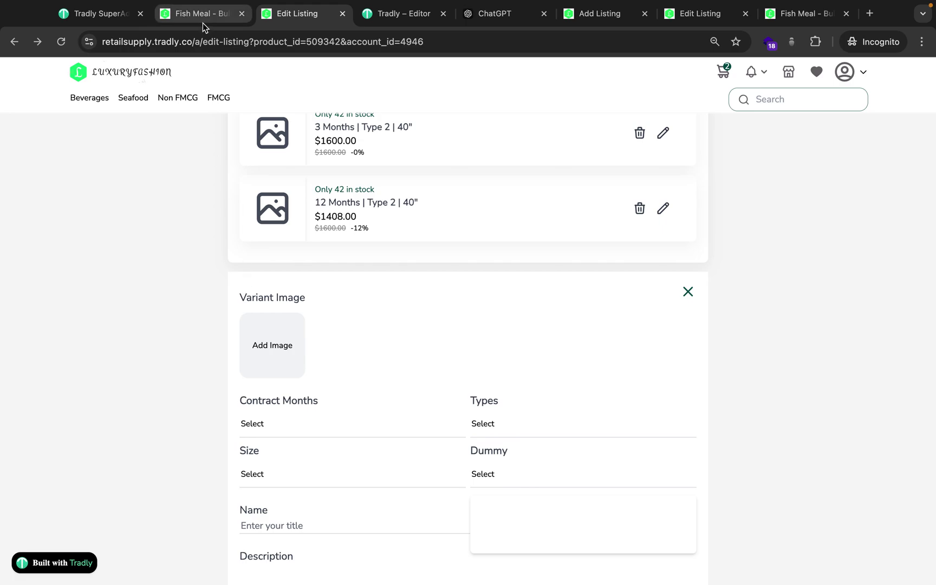
Return to SuperAdmin and add the value abv to the Dummy variant type
click(113, 17)
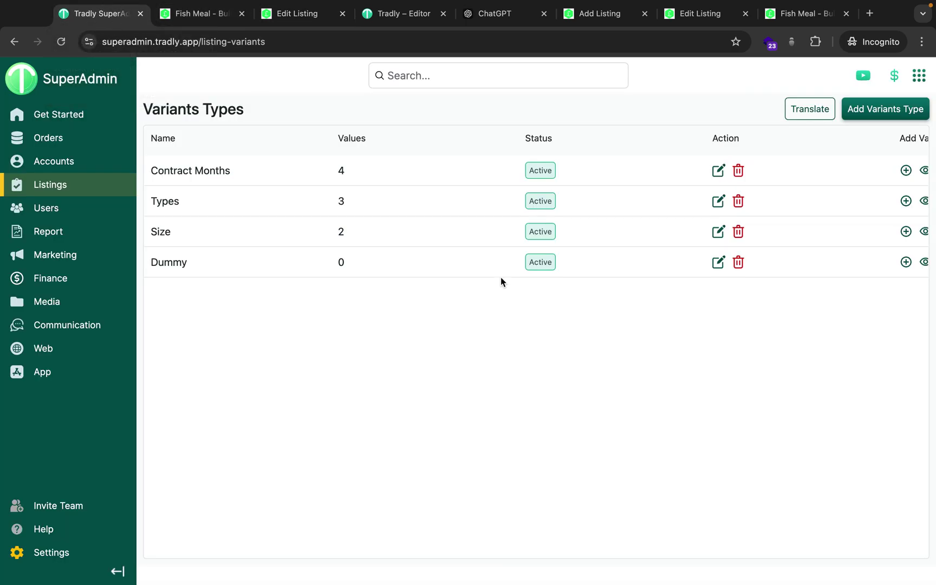
click(901, 263)
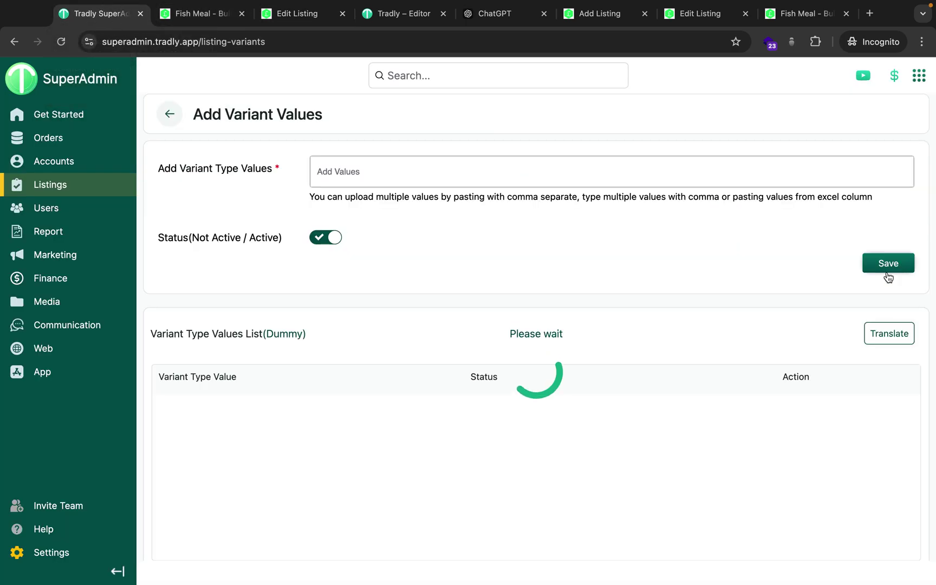
click(347, 163)
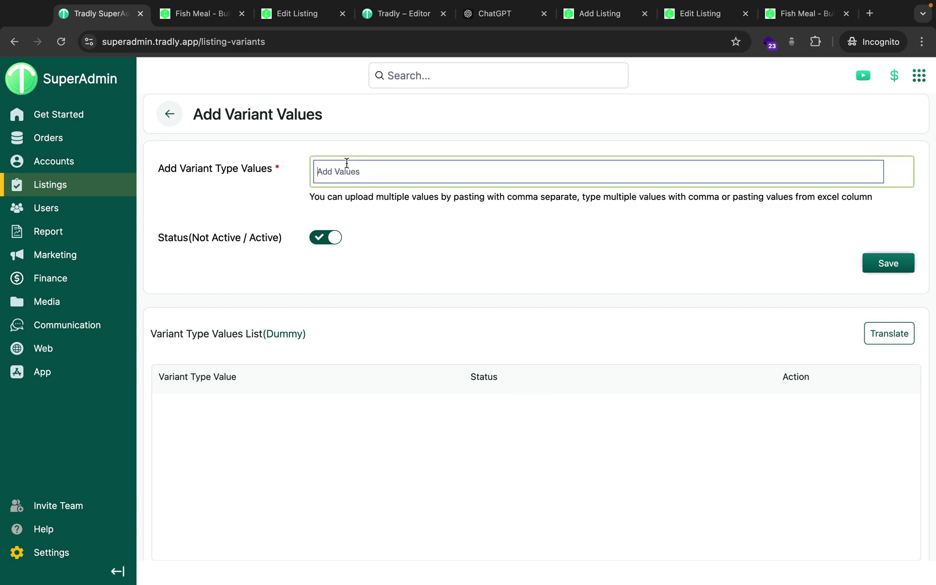
text(abv)
click(889, 263)
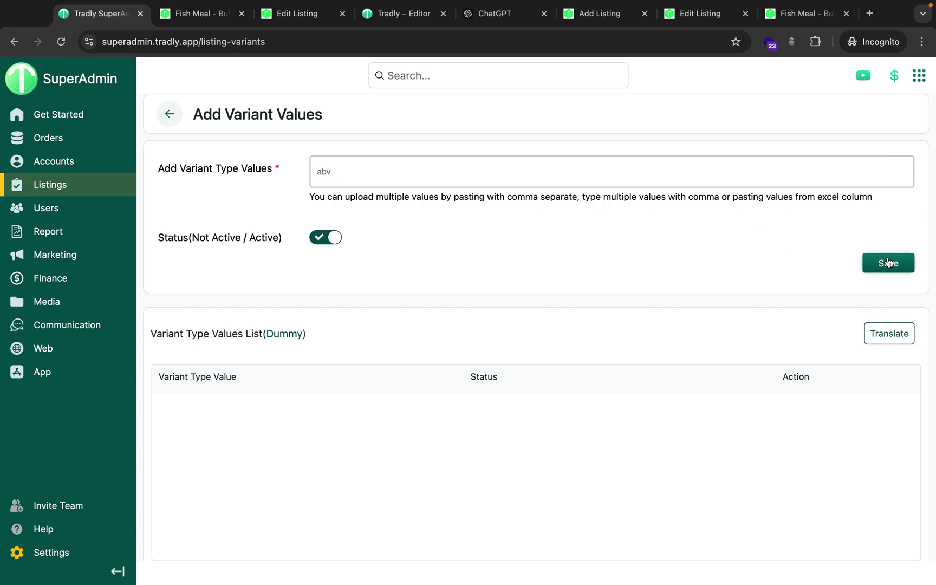
click(889, 263)
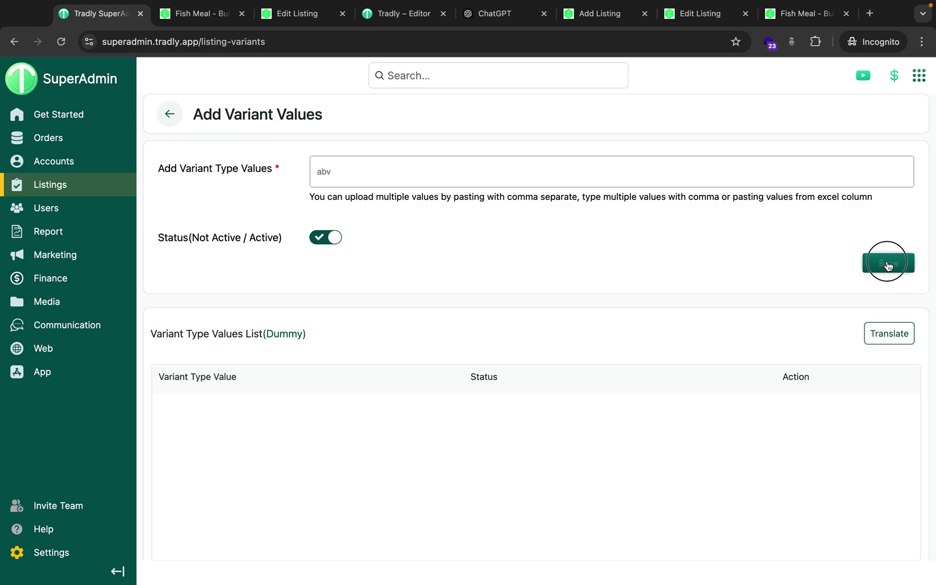
click(436, 173)
click(879, 289)
Go back to the listing's edit page, open a new variant form and check the Dummy field's options for the added value
click(283, 15)
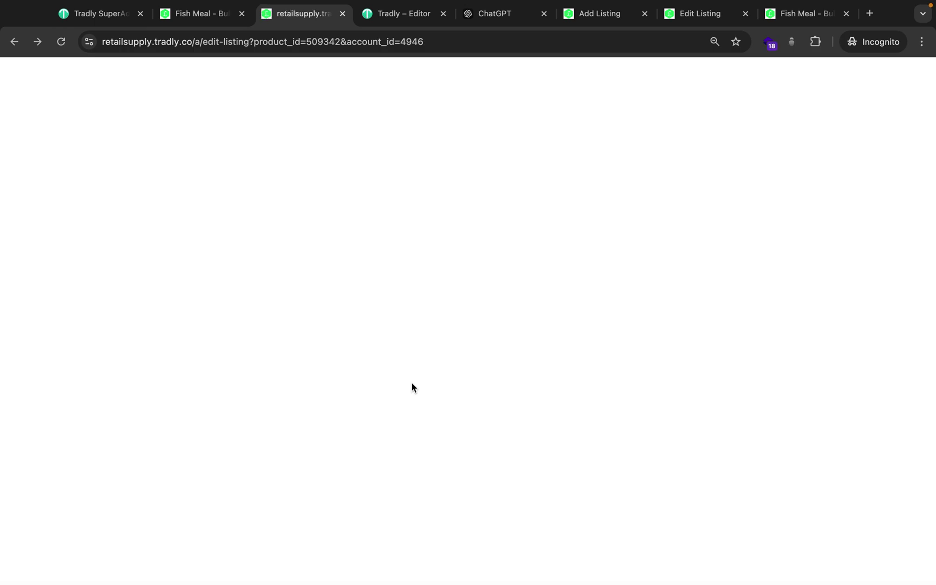
scroll(412, 383, down, 15)
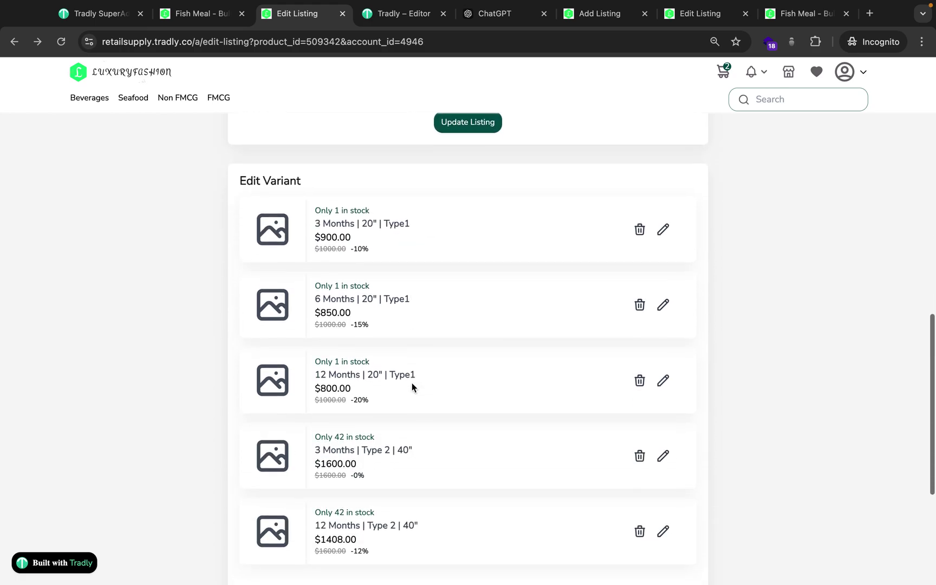
scroll(423, 385, down, 5)
click(469, 351)
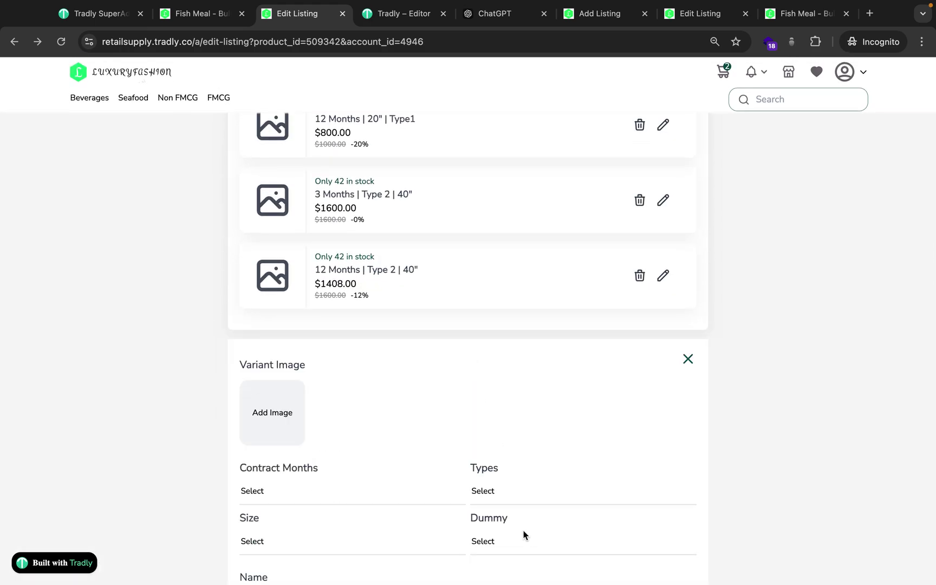
click(499, 549)
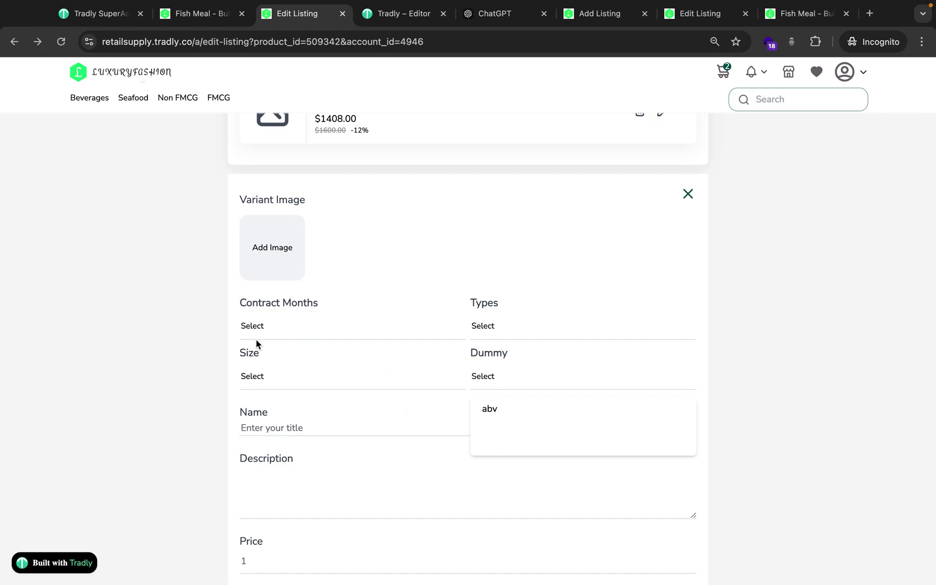
Open apple.com in a new tab and examine the model, color, storage and payment options on the iPhone 16 Pro purchase page
key(ctrl+t)
text(apple.com)
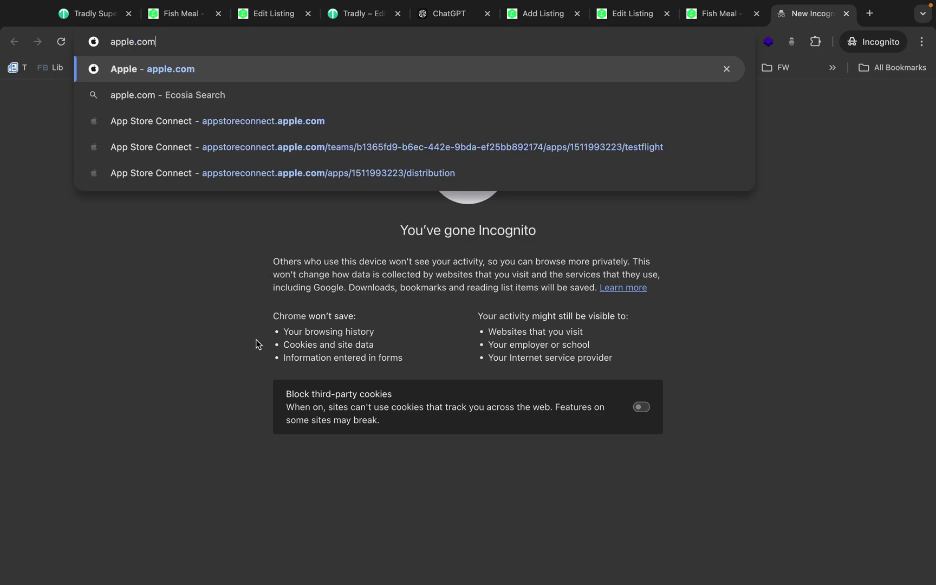
key(Return)
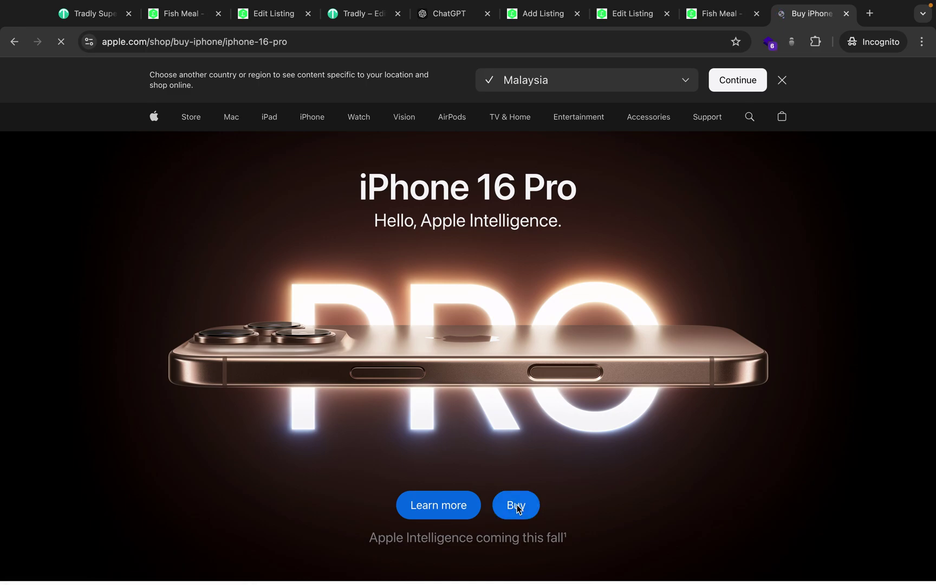
scroll(517, 508, down, 3)
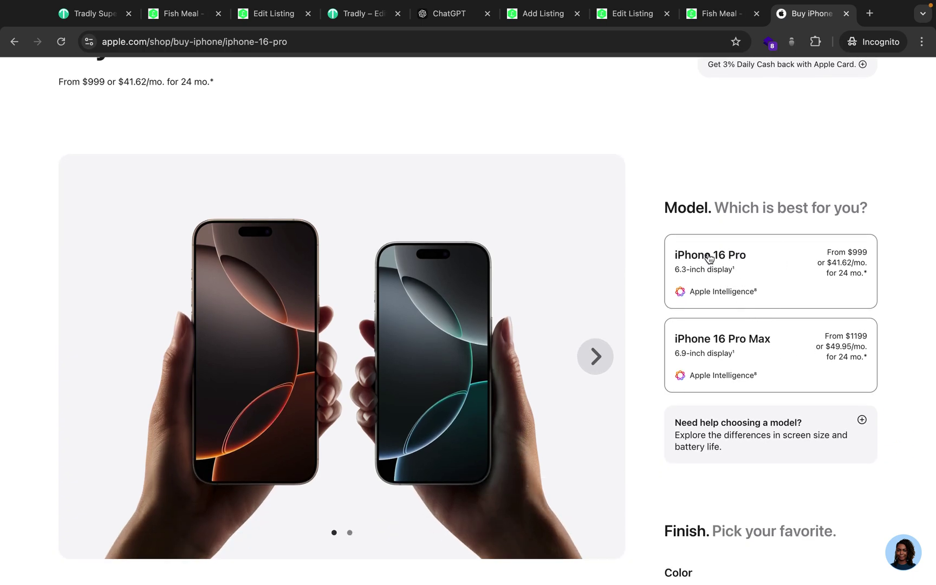
scroll(763, 376, down, 7)
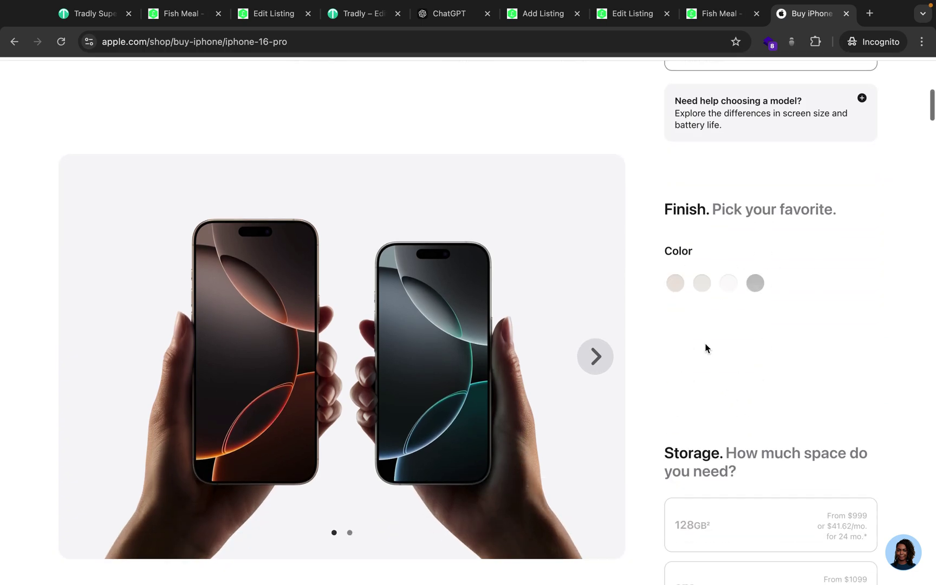
scroll(715, 356, down, 8)
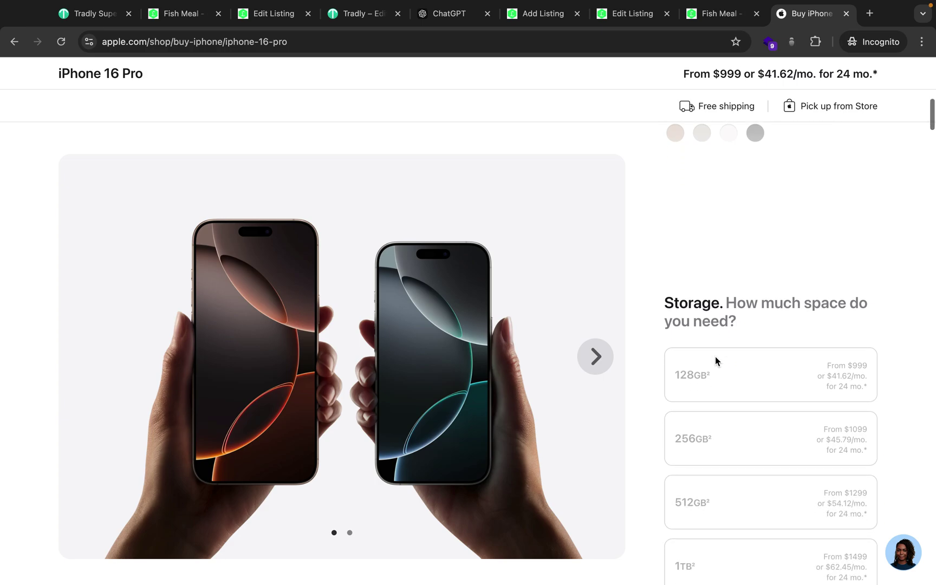
scroll(776, 427, down, 5)
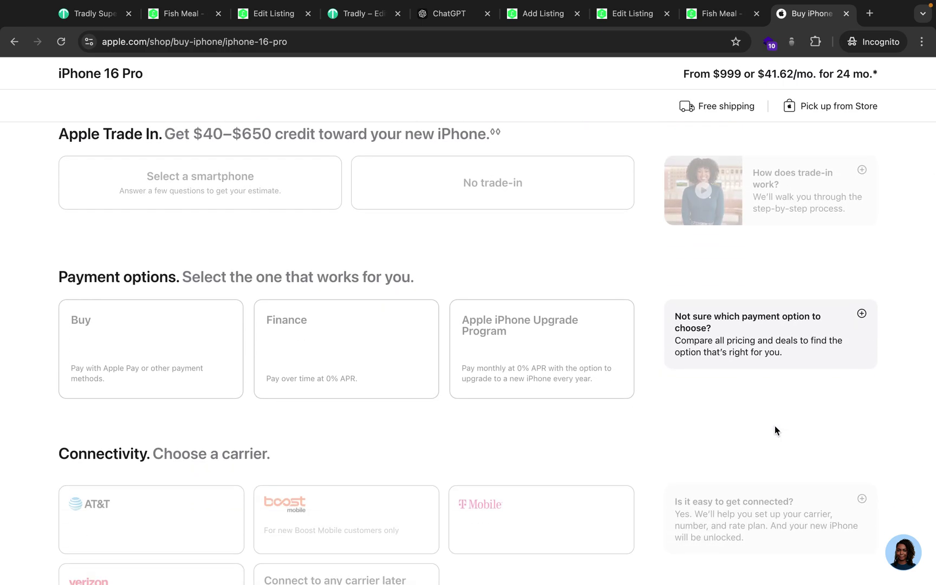
scroll(775, 426, up, 15)
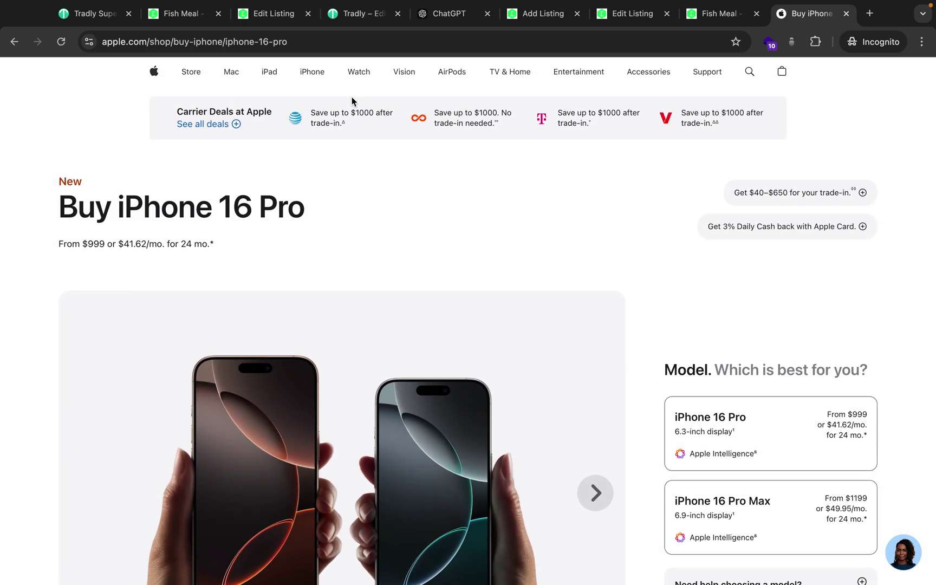
Open the MacBook Pro purchase page and examine its size, chip, color and configuration variants with their prices
mouse_move(231, 79)
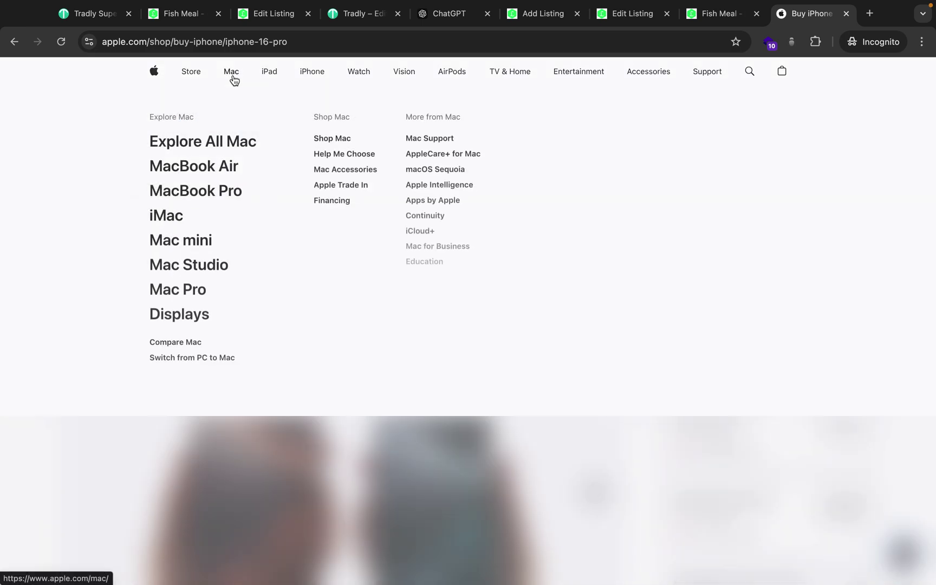
click(206, 194)
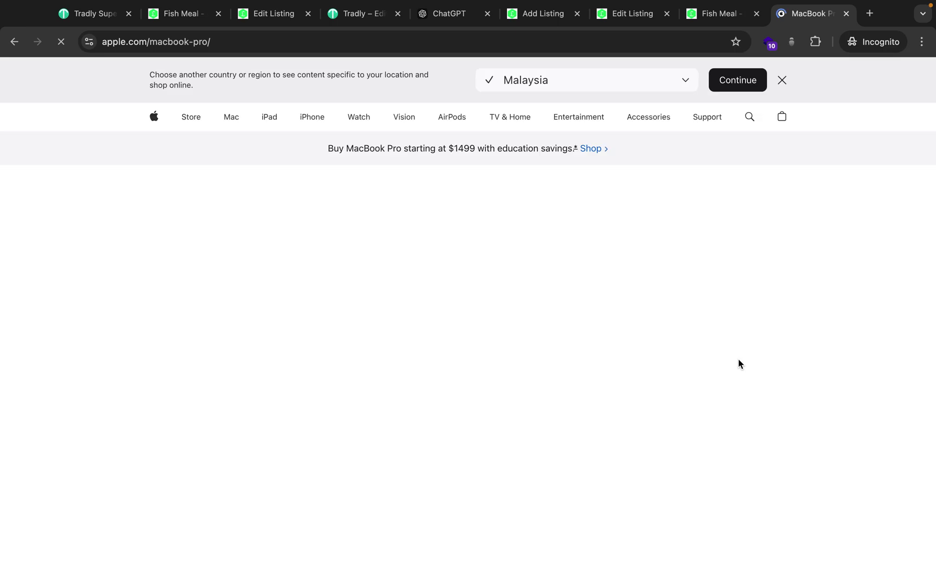
scroll(429, 309, down, 3)
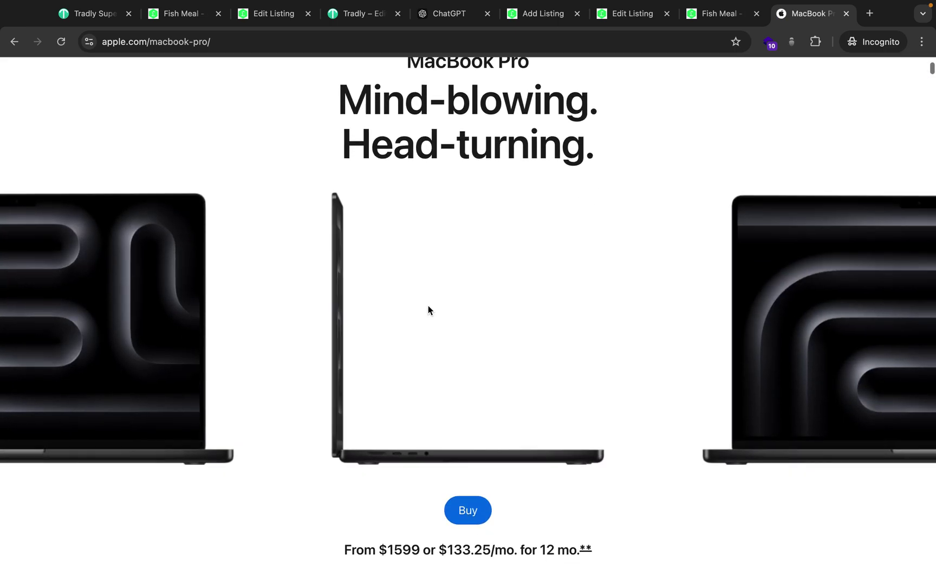
scroll(542, 293, up, 3)
scroll(673, 277, down, 2)
scroll(673, 277, down, 5)
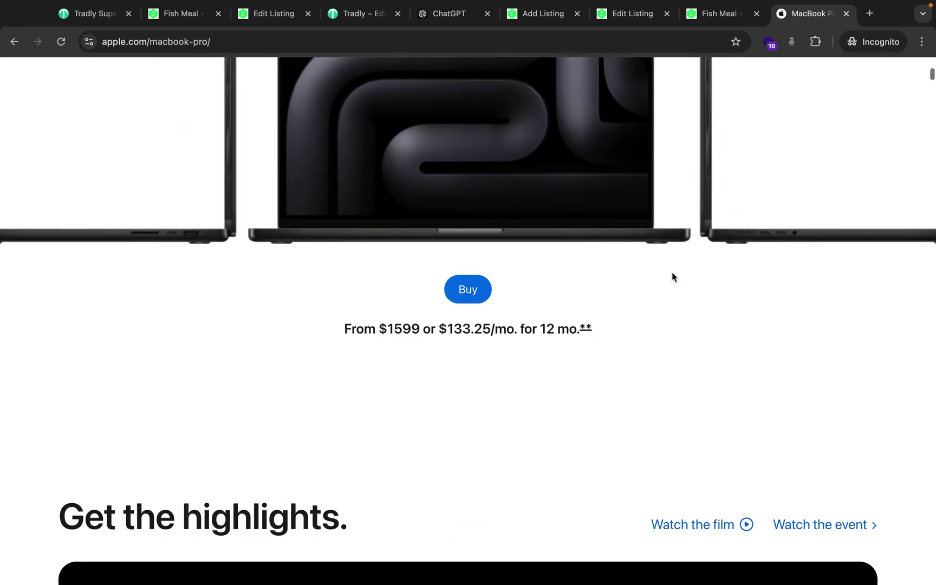
click(462, 292)
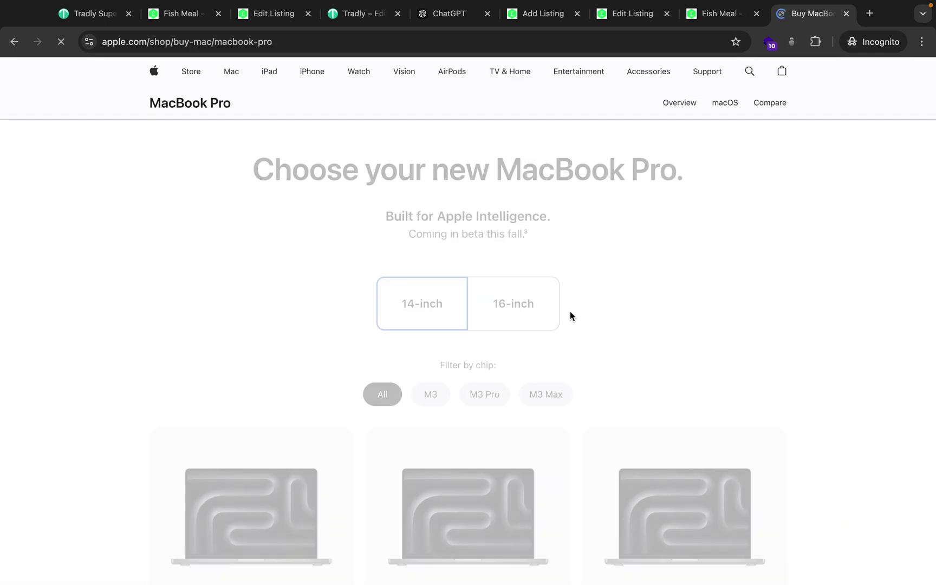
scroll(536, 342, down, 2)
scroll(535, 351, down, 3)
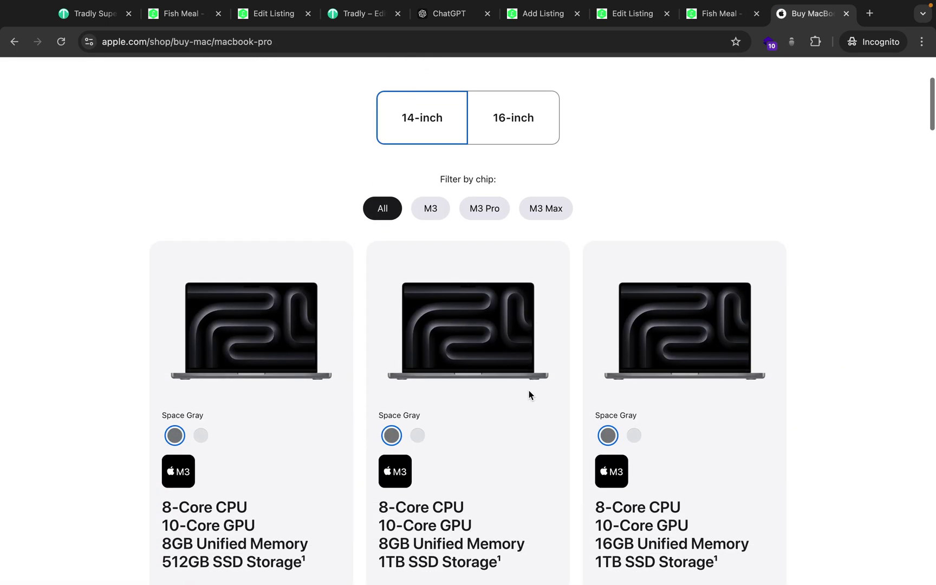
scroll(467, 485, down, 3)
scroll(314, 517, down, 6)
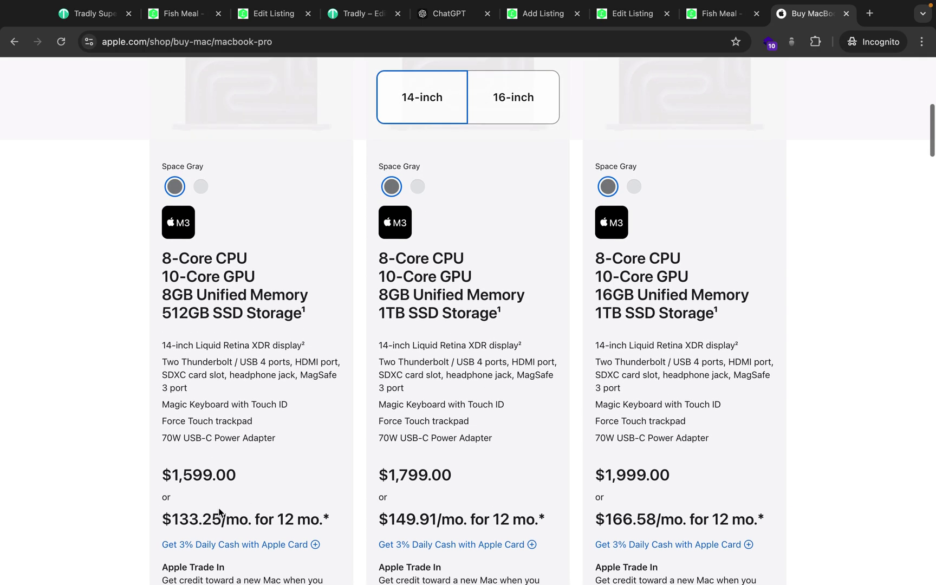
Open the customization page of the 14-inch Space Gray MacBook Pro with 512GB and examine its memory, storage, power adapter, keyboard and software options
click(217, 479)
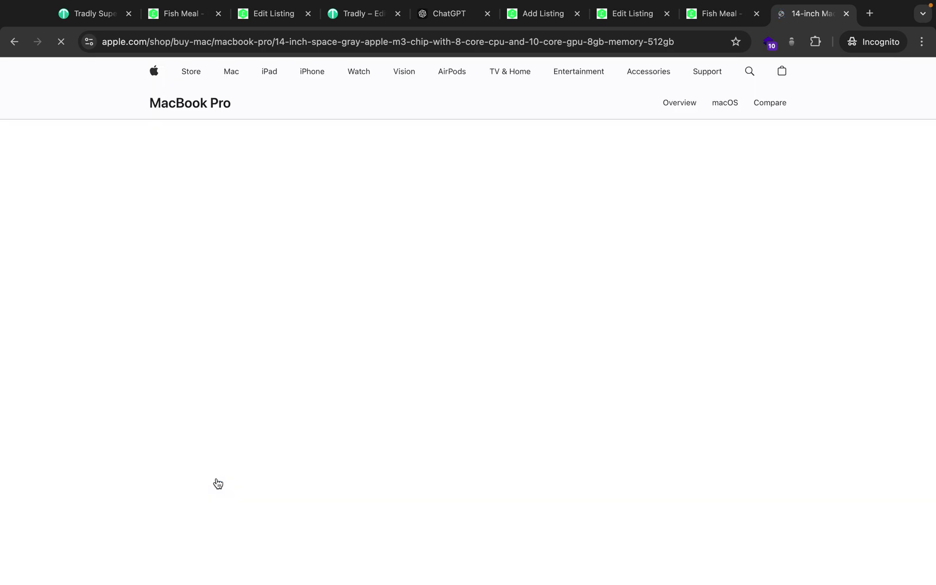
scroll(472, 445, down, 4)
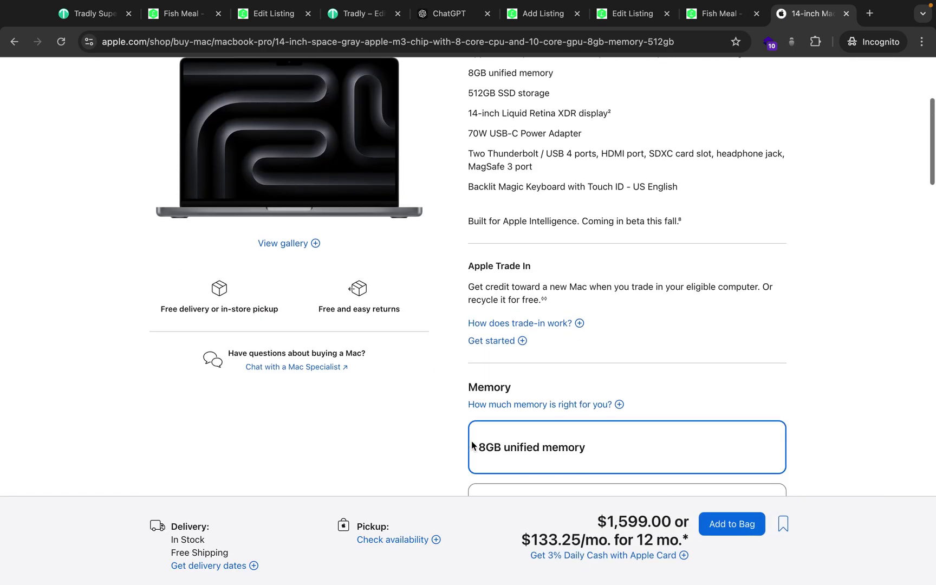
scroll(472, 445, up, 4)
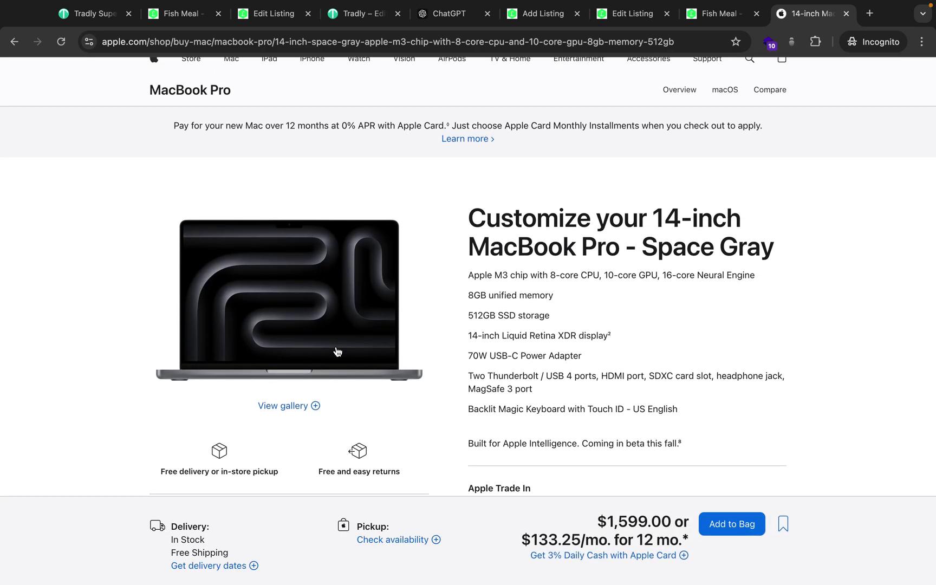
scroll(335, 350, down, 3)
scroll(488, 233, up, 2)
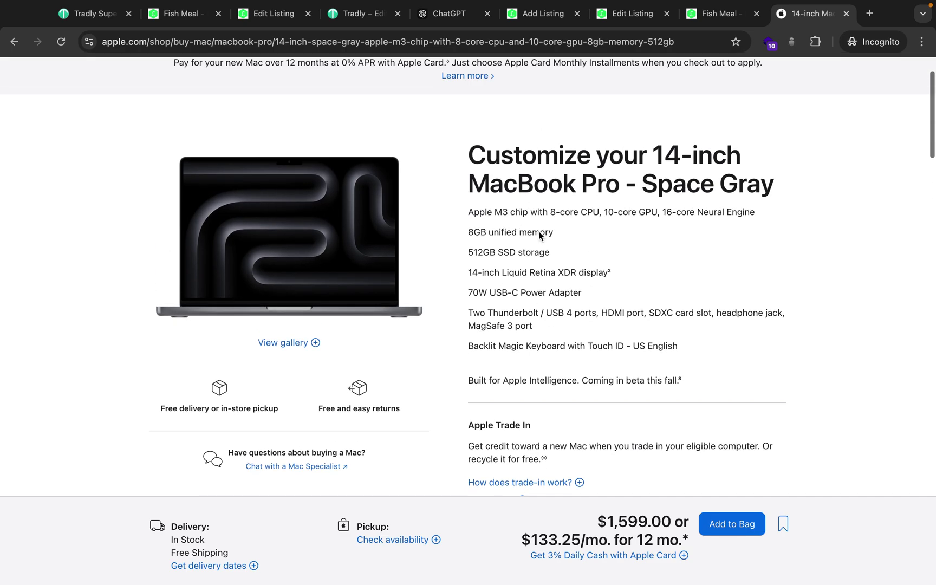
scroll(545, 373, down, 6)
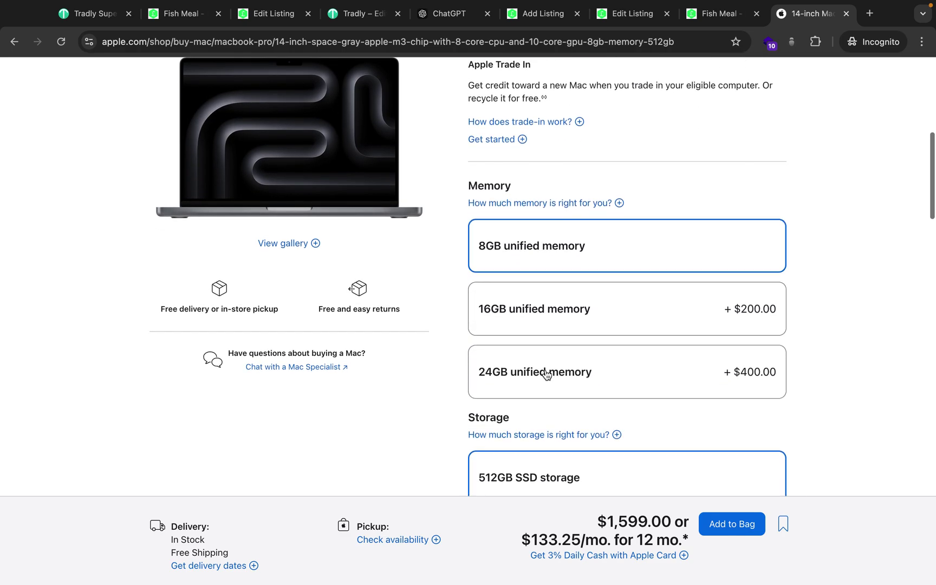
scroll(548, 347, down, 2)
scroll(583, 346, down, 1)
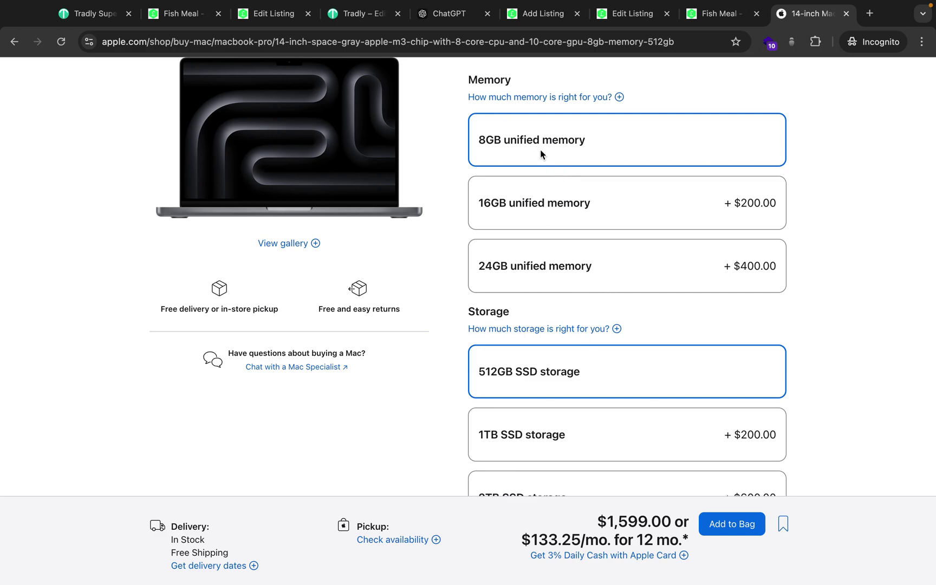
scroll(538, 363, down, 4)
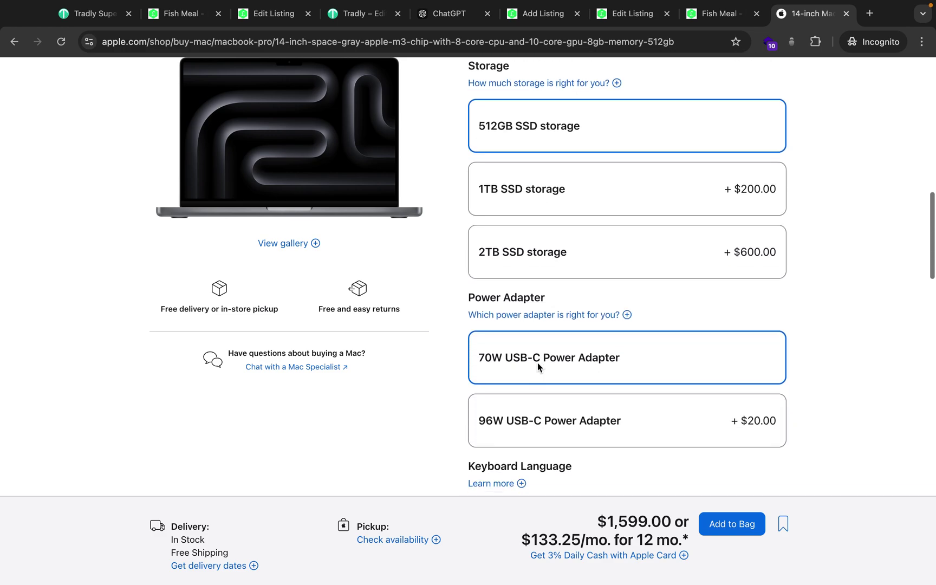
scroll(538, 363, down, 3)
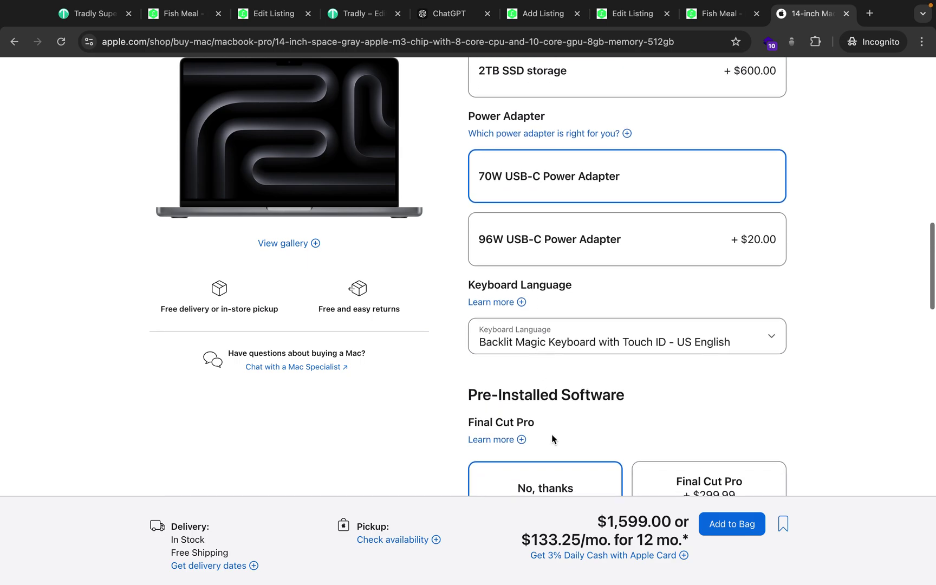
scroll(551, 437, down, 2)
scroll(550, 307, down, 2)
scroll(557, 392, down, 2)
scroll(559, 398, up, 1)
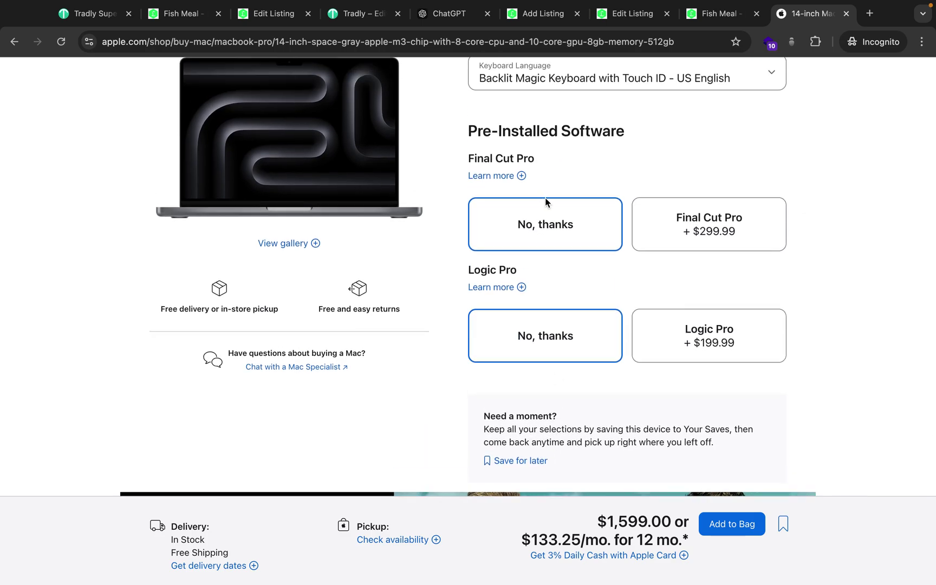
Review the MacBook Pro's customization groups again, comparing the memory and storage upgrades with the keyboard language and pre-installed software add-ons
scroll(545, 202, up, 10)
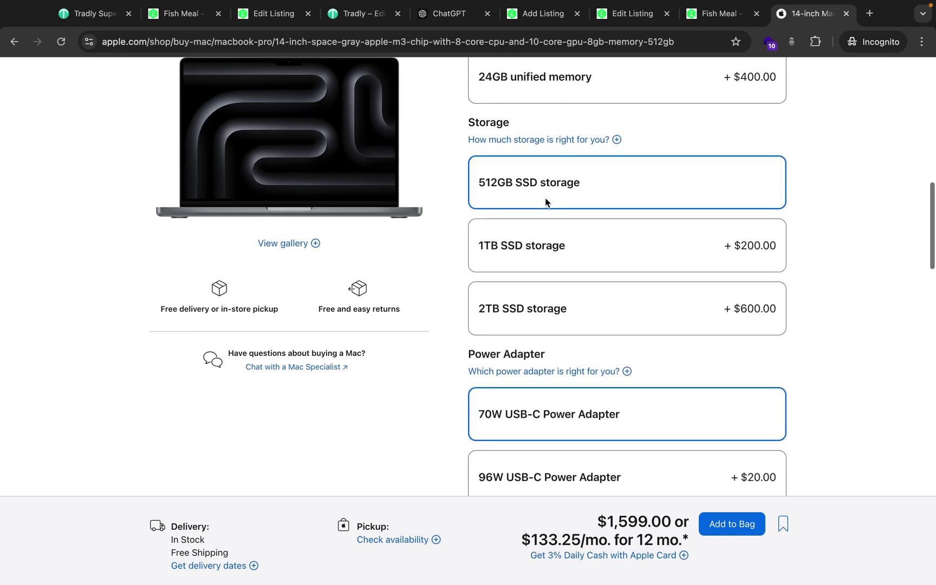
scroll(545, 202, up, 5)
scroll(547, 201, down, 9)
scroll(554, 390, down, 2)
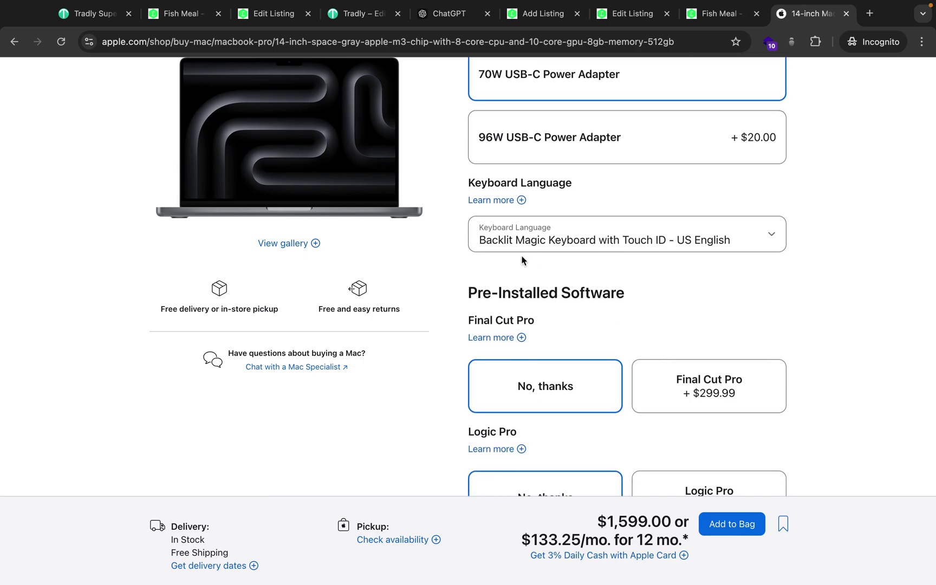
scroll(523, 261, up, 7)
scroll(539, 109, up, 6)
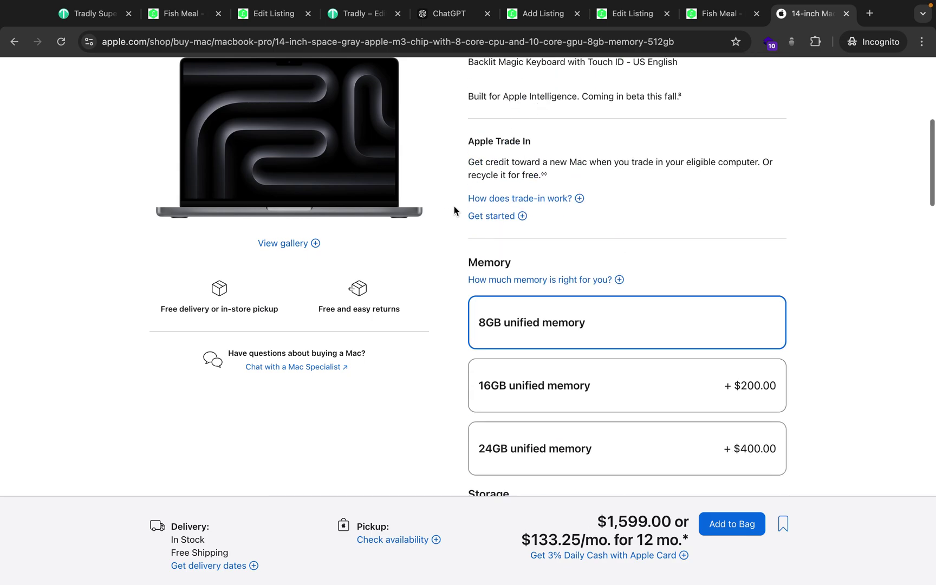
scroll(443, 288, up, 5)
scroll(351, 219, up, 5)
scroll(632, 345, down, 7)
scroll(616, 374, down, 3)
scroll(616, 375, down, 3)
scroll(616, 372, down, 10)
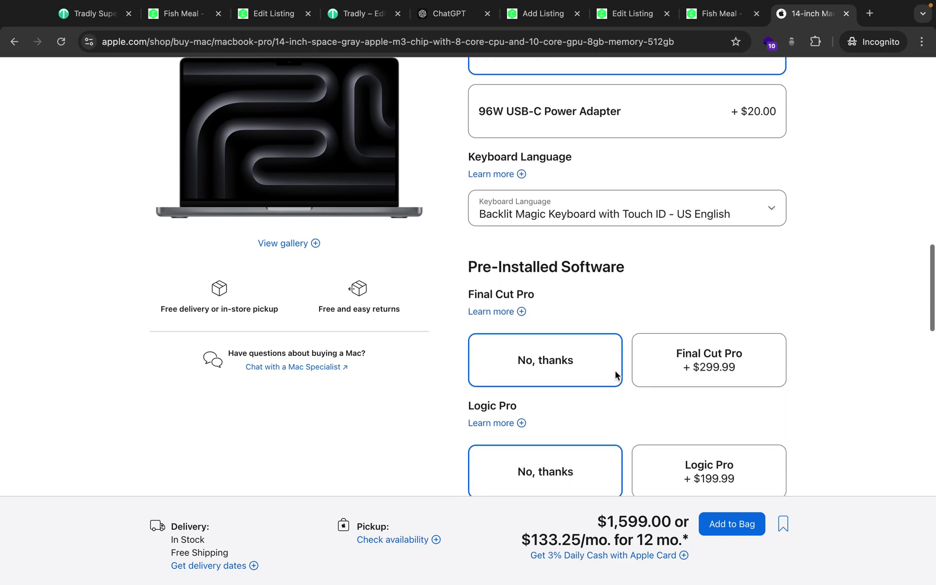